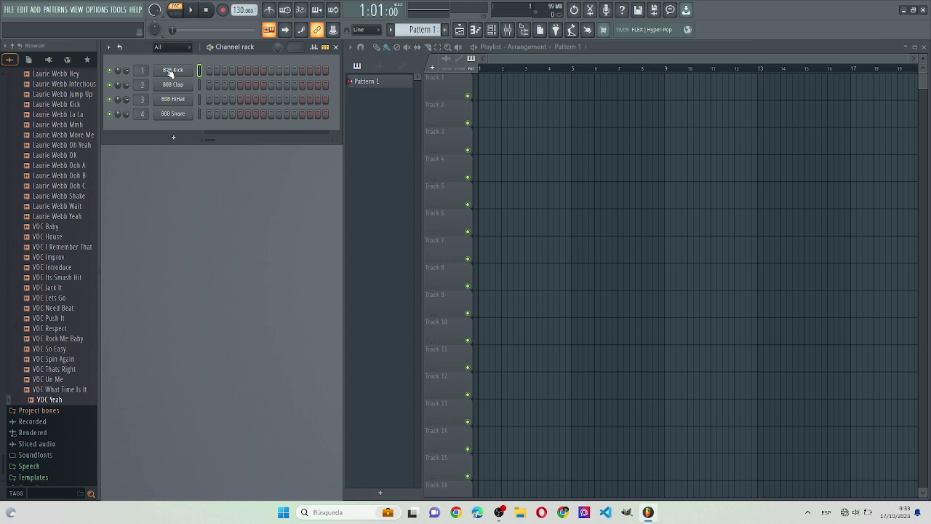
Enable steps 1, 3, 5, 6 and 8 for the 808 Kick channel, checking the beat by playback.
{"action": "left_click", "coordinate": [210, 71]}
{"action": "key", "text": "space"}
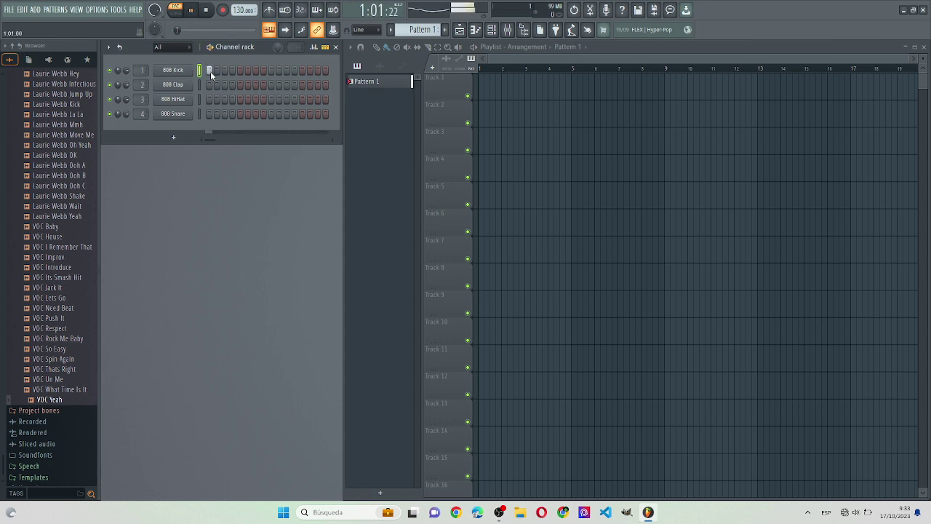
{"action": "key", "text": "space"}
{"action": "left_click", "coordinate": [223, 71]}
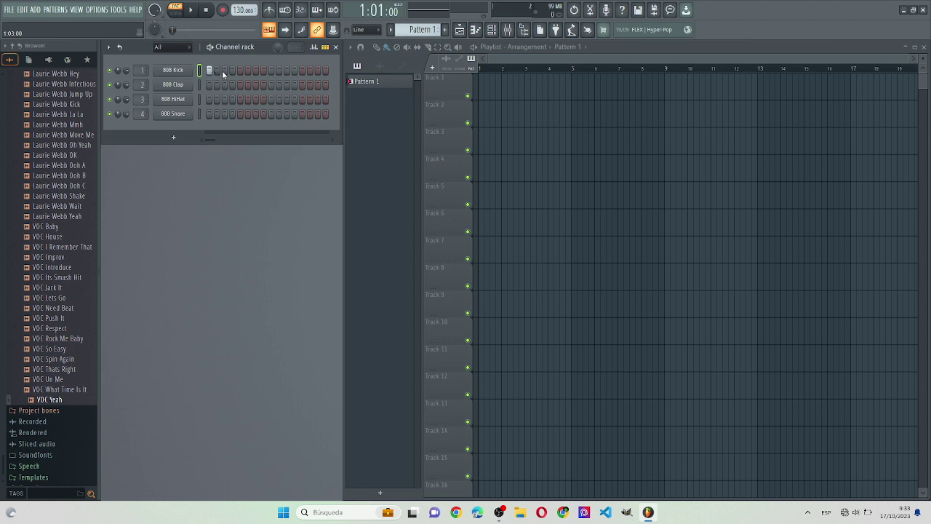
{"action": "key", "text": "space"}
{"action": "left_click", "coordinate": [240, 71]}
{"action": "left_click", "coordinate": [248, 71]}
{"action": "left_click", "coordinate": [264, 70]}
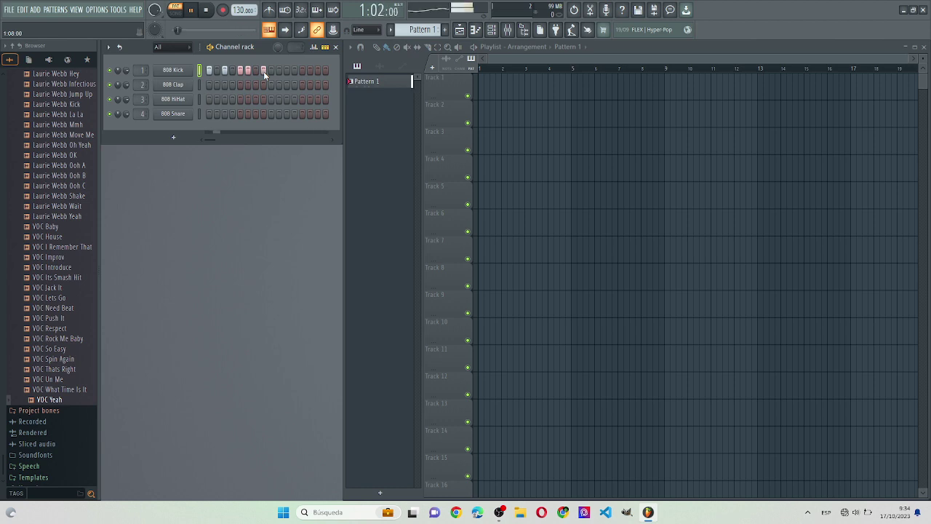
Complete the 808 Kick sequence with hits on steps 9, 11, 12, 13 and 15, and stop playback.
{"action": "left_click", "coordinate": [271, 71]}
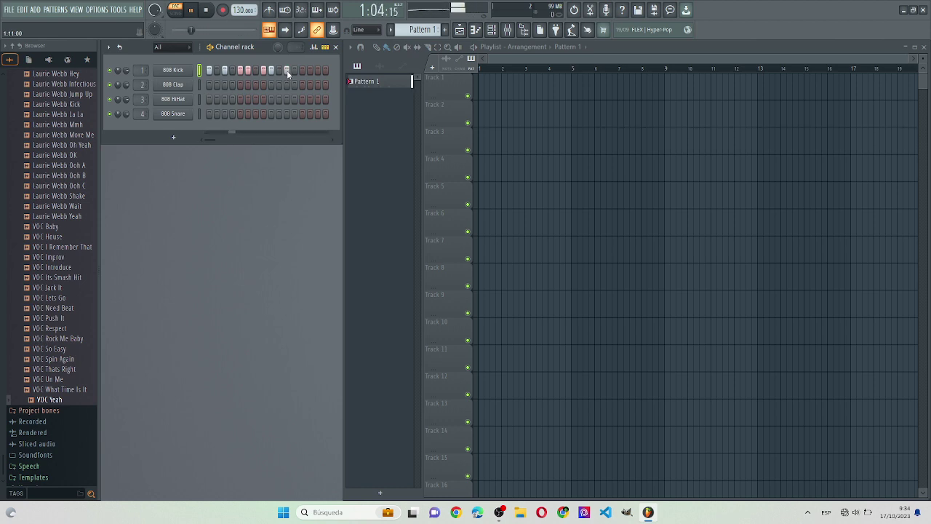
{"action": "left_click", "coordinate": [287, 71]}
{"action": "left_click", "coordinate": [294, 71]}
{"action": "left_click", "coordinate": [301, 70]}
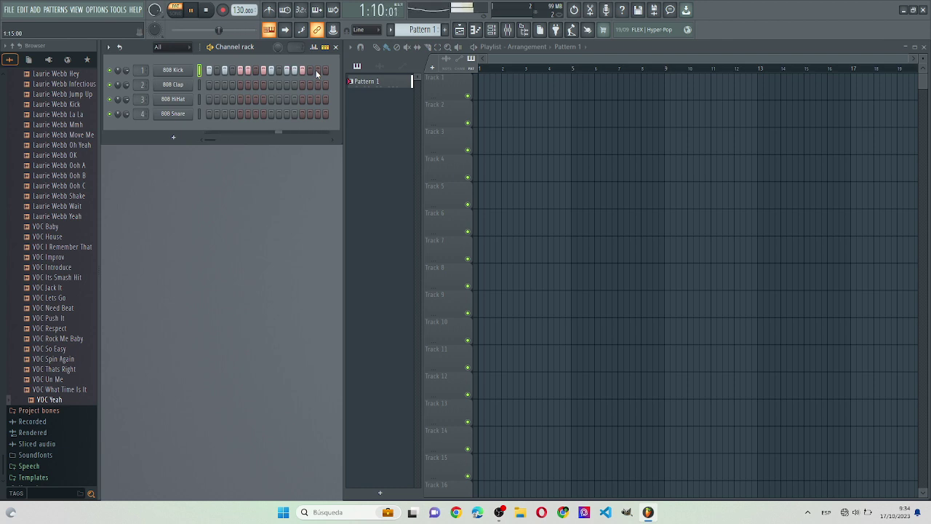
{"action": "left_click", "coordinate": [318, 72]}
{"action": "key", "text": "space"}
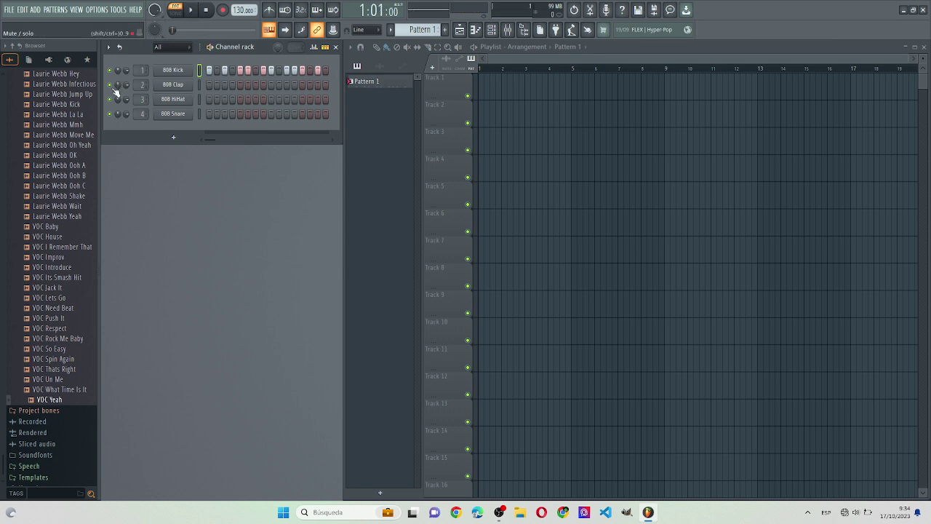
Enable steps 1 and 4 for the 808 Clap channel, leaving step 2 off, and check them by playback.
{"action": "left_click", "coordinate": [209, 85]}
{"action": "key", "text": "space"}
{"action": "key", "text": "space"}
{"action": "left_click", "coordinate": [216, 84]}
{"action": "key", "text": "space"}
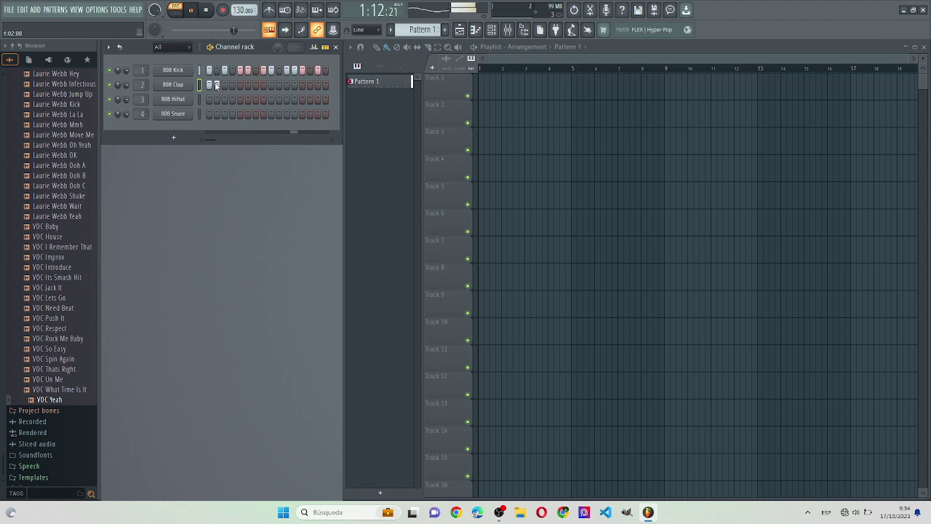
{"action": "key", "text": "space"}
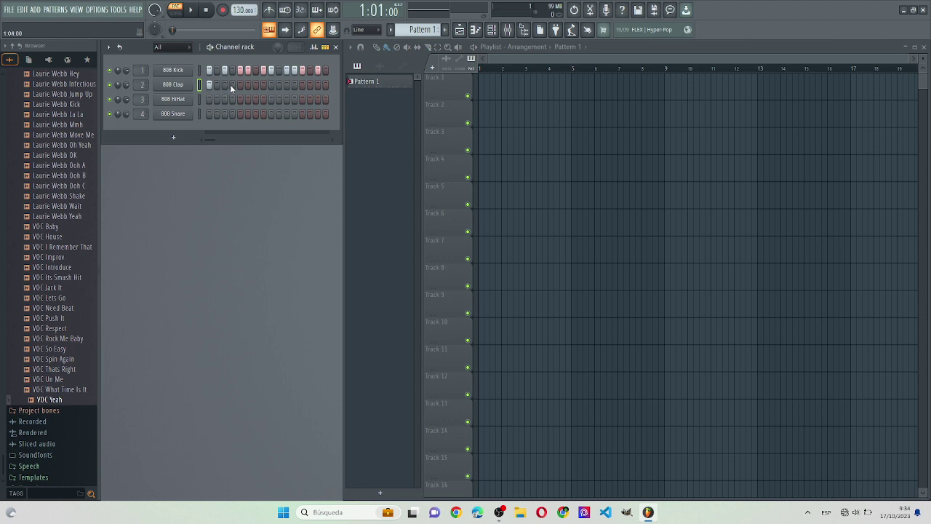
{"action": "left_click", "coordinate": [230, 84]}
{"action": "key", "text": "space"}
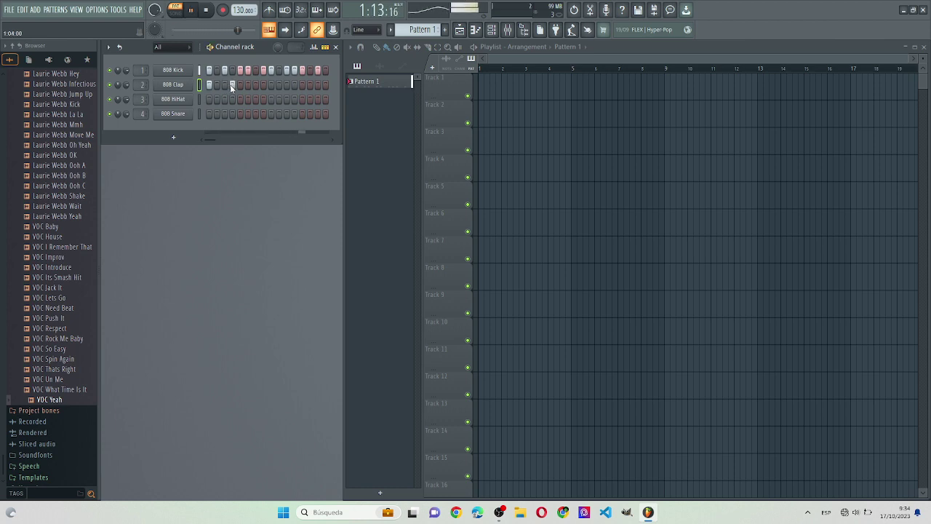
{"action": "key", "text": "space"}
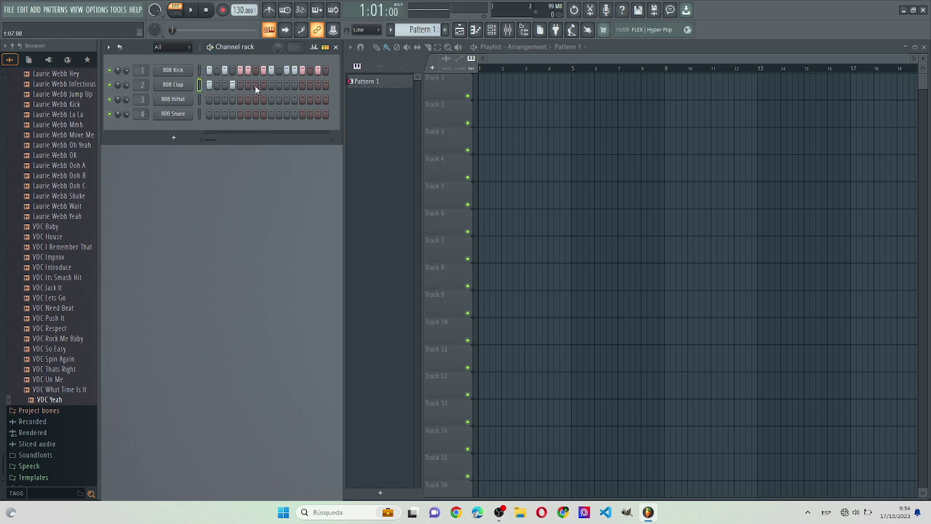
Add 808 Clap hits on steps 6, 7 and 10, and listen to the pattern.
{"action": "left_click", "coordinate": [254, 85]}
{"action": "key", "text": "space"}
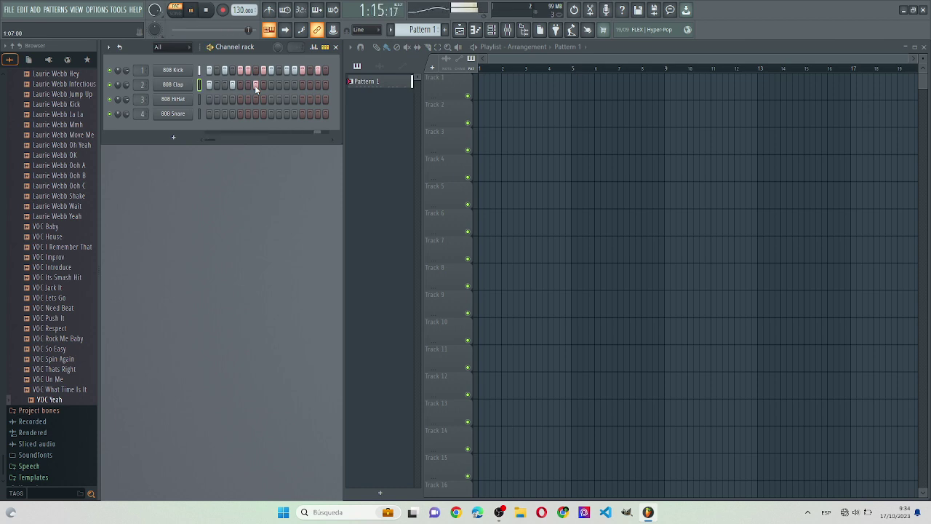
{"action": "key", "text": "space"}
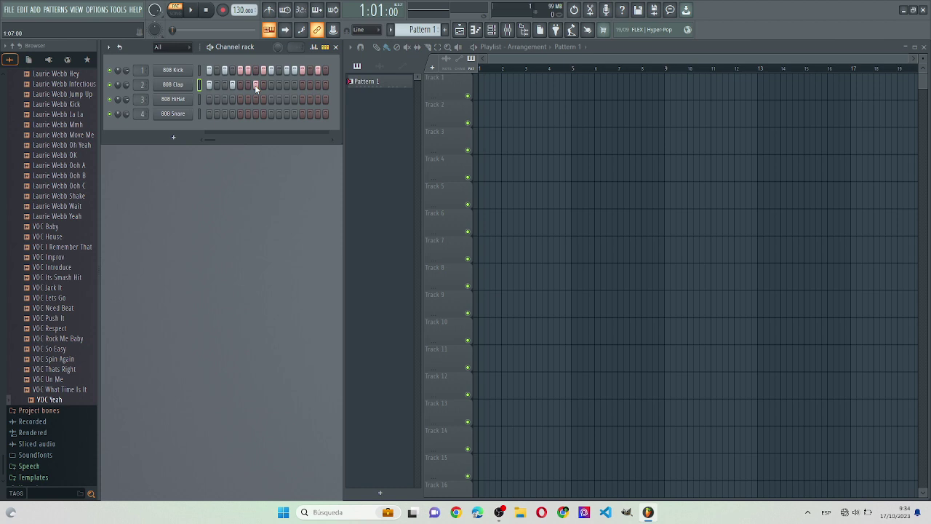
{"action": "left_click", "coordinate": [255, 86]}
{"action": "left_click", "coordinate": [248, 86]}
{"action": "left_click", "coordinate": [255, 85]}
{"action": "key", "text": "space"}
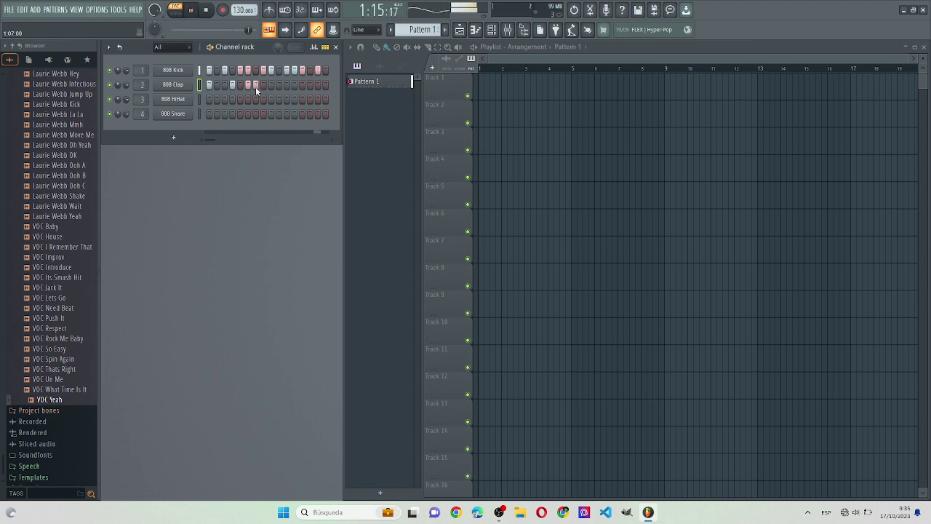
{"action": "key", "text": "space"}
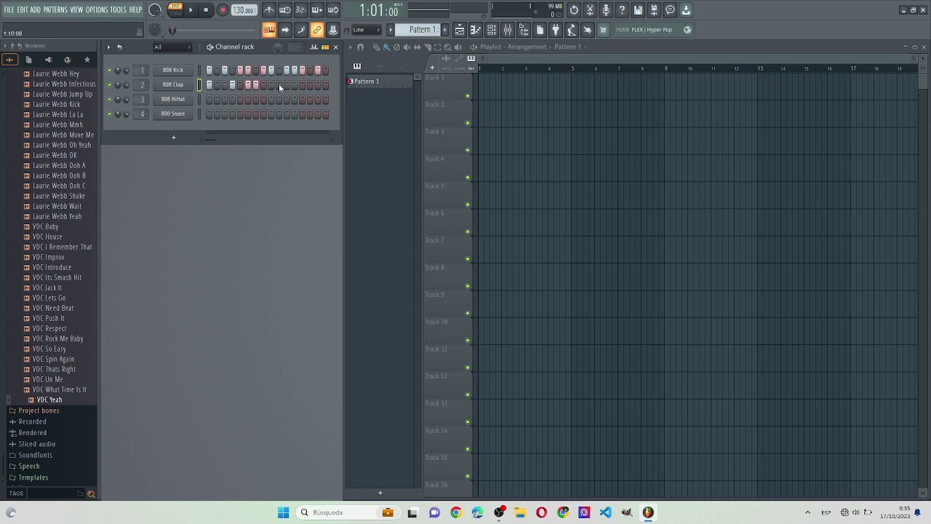
{"action": "left_click", "coordinate": [278, 85]}
{"action": "key", "text": "space"}
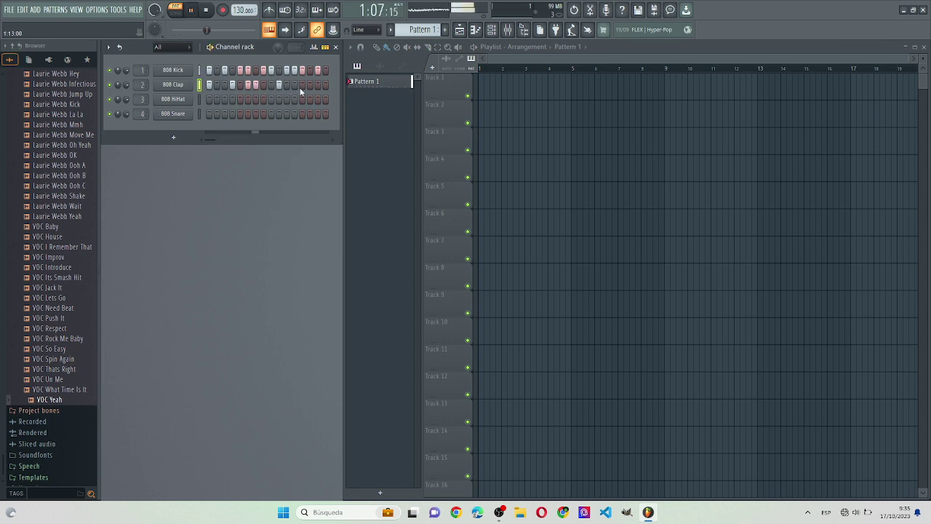
{"action": "key", "text": "space"}
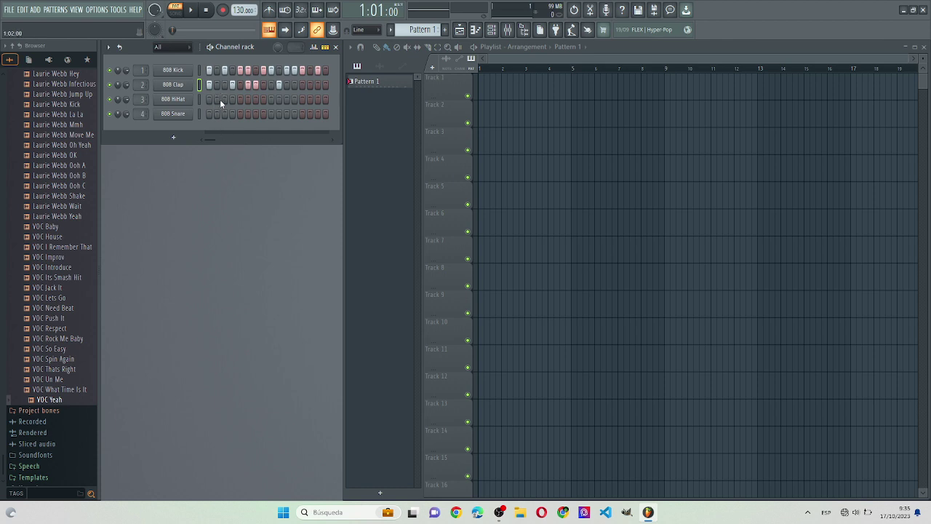
Program the 808 HiHat channel with hits on steps 2, 4, 5, 6, 9, 11, 12 and 13, checking it by playback.
{"action": "key", "text": "space"}
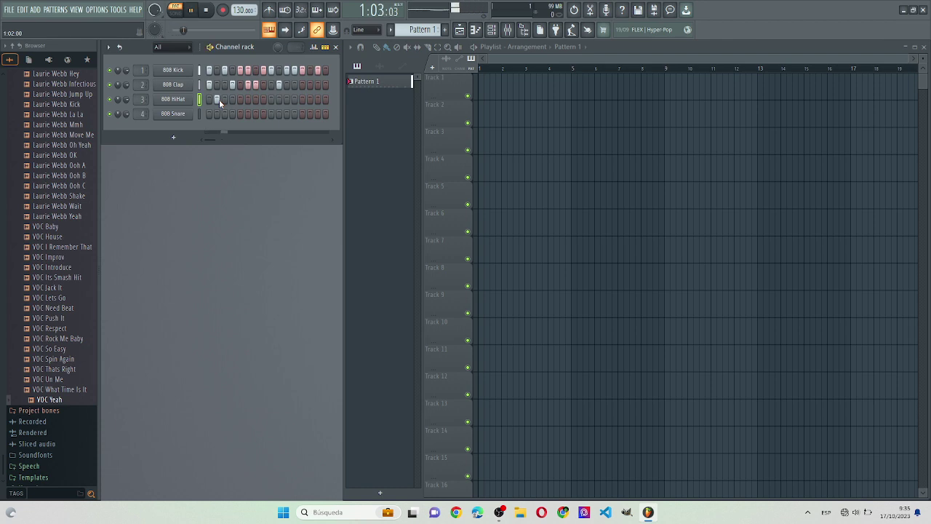
{"action": "key", "text": "space"}
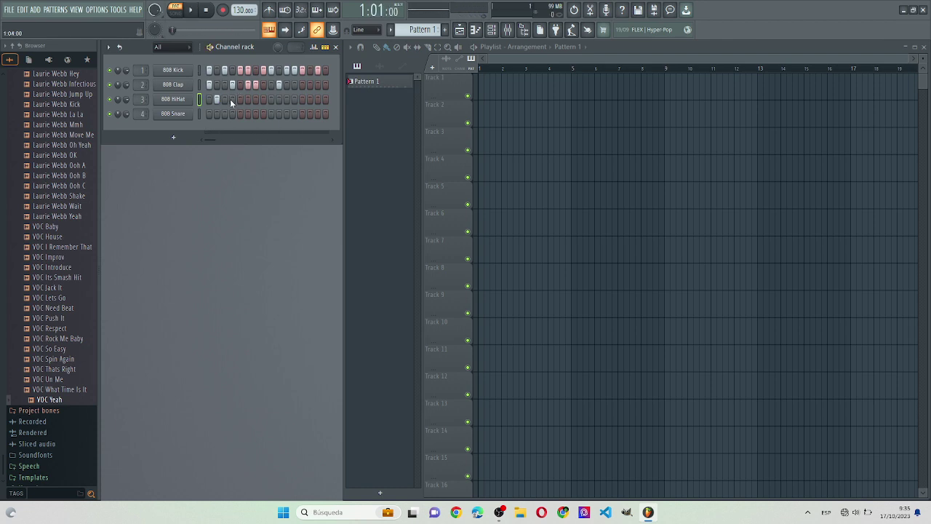
{"action": "left_click", "coordinate": [231, 99]}
{"action": "key", "text": "space"}
{"action": "key", "text": "space"}
{"action": "left_click", "coordinate": [269, 99]}
{"action": "left_click", "coordinate": [294, 98]}
{"action": "key", "text": "space"}
{"action": "key", "text": "space"}
Program the 808 Snare channel with hits on steps 1, 3, 5, 7, 9, 11, 12, 13 and 15, and listen to the pattern.
{"action": "left_click", "coordinate": [210, 114]}
{"action": "left_click", "coordinate": [225, 114]}
{"action": "left_click", "coordinate": [256, 114]}
{"action": "key", "text": "space"}
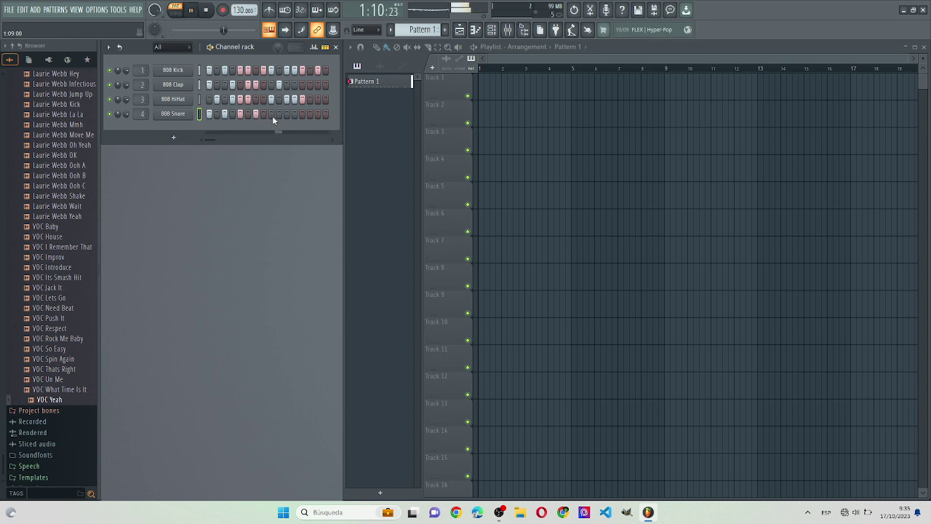
{"action": "left_click", "coordinate": [318, 114]}
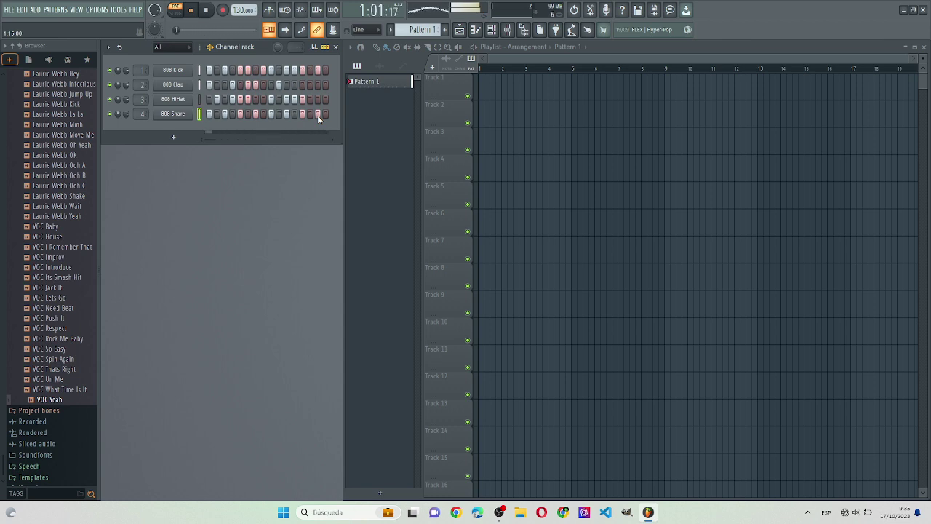
{"action": "key", "text": "space"}
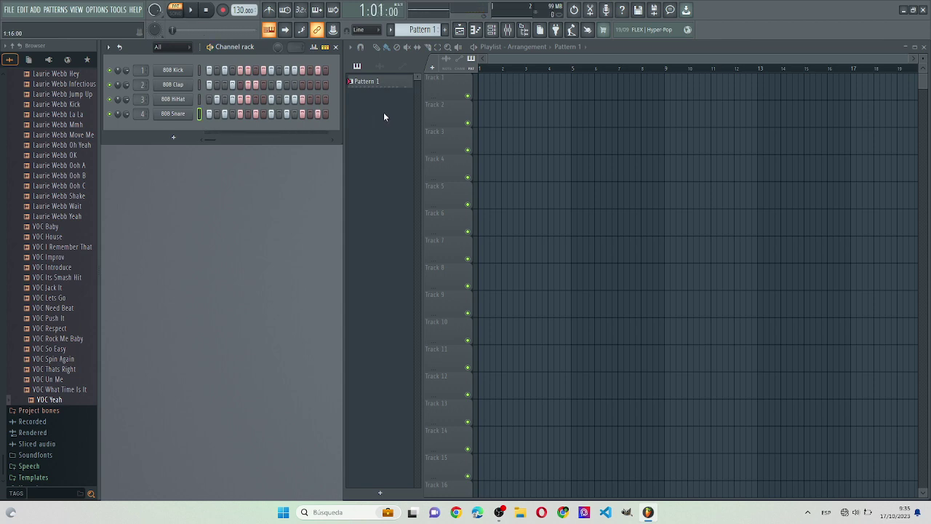
Place a Pattern 1 clip at bar 1 of the playlist and move it to Track 2.
{"action": "left_click", "coordinate": [483, 94]}
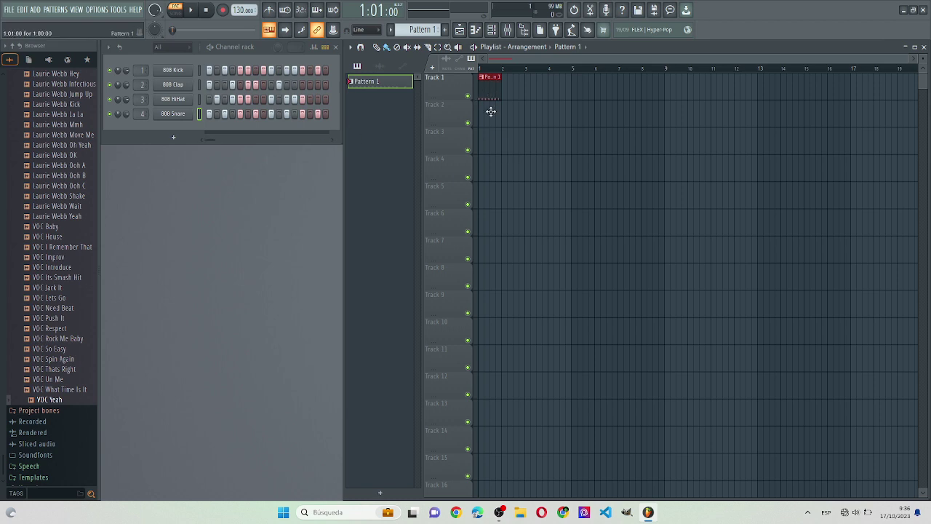
{"action": "left_click_drag", "start_coordinate": [491, 110], "coordinate": [490, 120]}
Browse the sample library and preview SFX Noise Punch, VOC_LaunchIn321, VOC_Nightmare and VOC_RightNow.
{"action": "scroll", "coordinate": [62, 320], "scroll_direction": "down", "scroll_amount": 1}
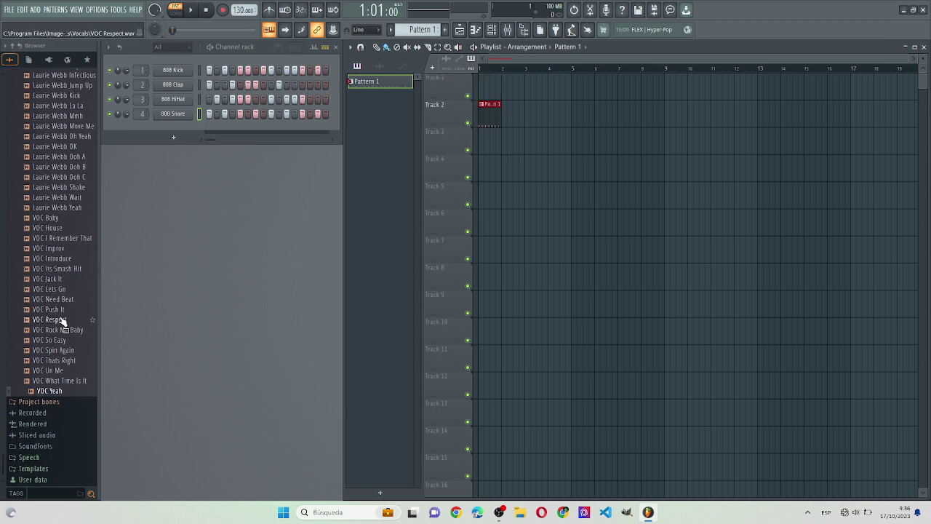
{"action": "scroll", "coordinate": [61, 320], "scroll_direction": "up", "scroll_amount": 10}
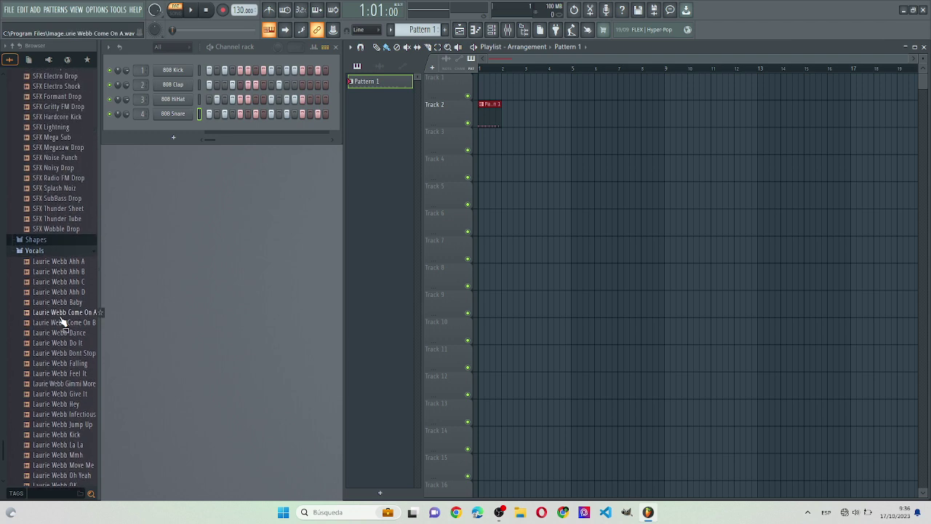
{"action": "scroll", "coordinate": [63, 320], "scroll_direction": "up", "scroll_amount": 3}
{"action": "left_click", "coordinate": [76, 248]}
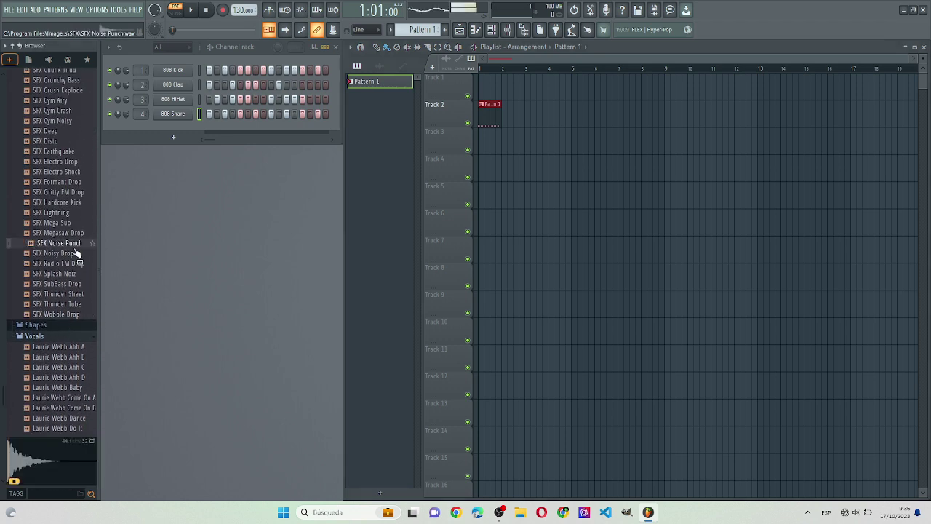
{"action": "scroll", "coordinate": [76, 251], "scroll_direction": "up", "scroll_amount": 12}
{"action": "scroll", "coordinate": [75, 255], "scroll_direction": "down", "scroll_amount": 20}
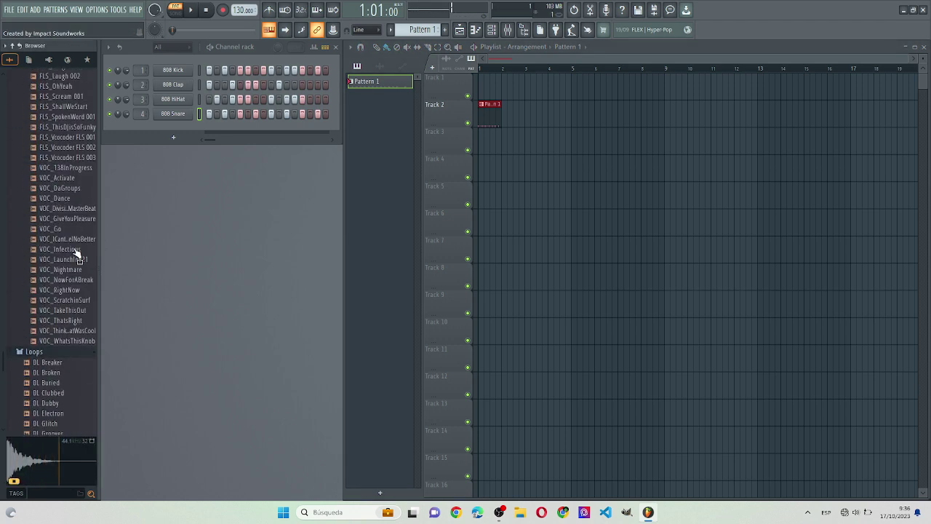
{"action": "left_click", "coordinate": [53, 262]}
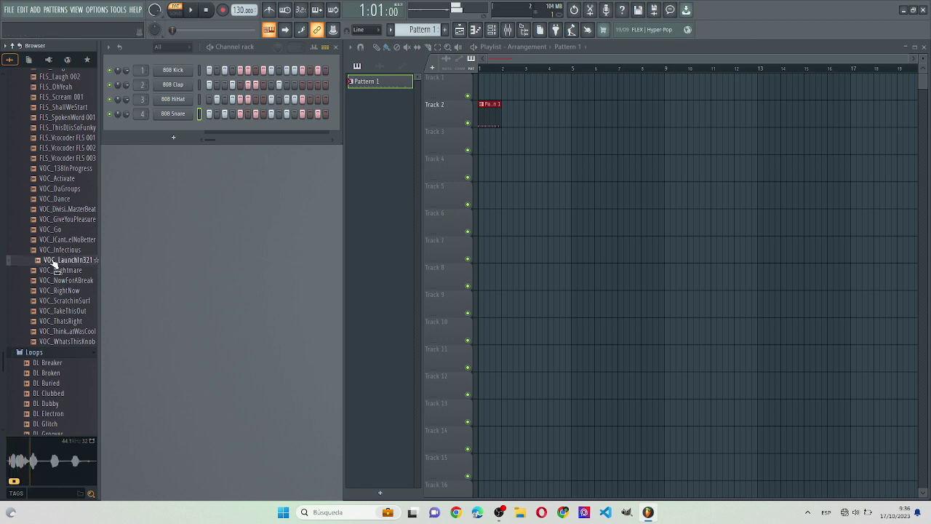
{"action": "scroll", "coordinate": [52, 284], "scroll_direction": "down", "scroll_amount": 3}
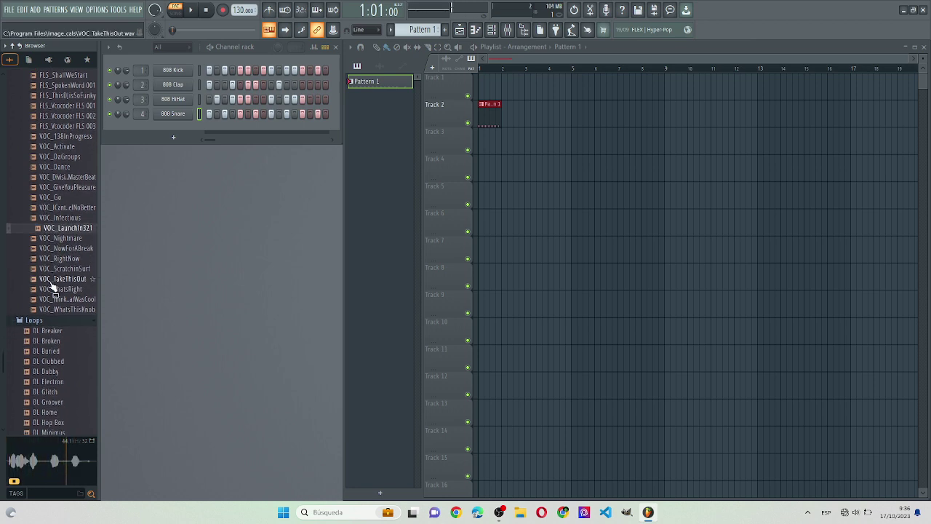
{"action": "left_click", "coordinate": [62, 239]}
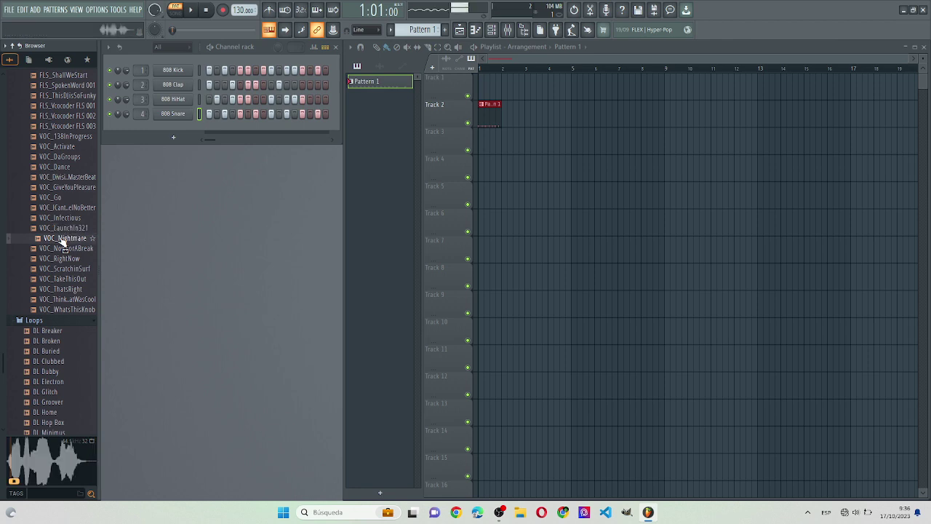
{"action": "left_click", "coordinate": [62, 259]}
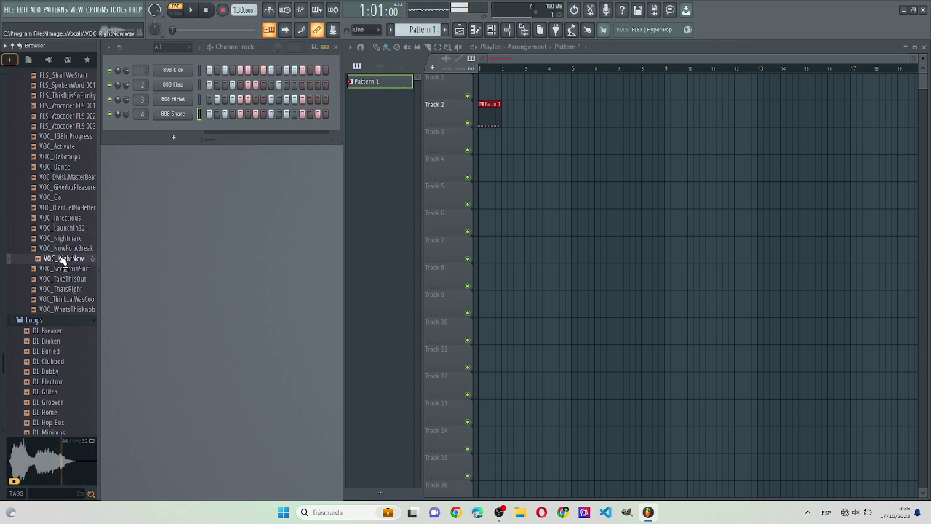
Audition the vocal samples from VOC_NowForABreak through VOC_ThatsRight one after another.
{"action": "key", "text": "Up"}
{"action": "key", "text": "Down"}
{"action": "key", "text": "Down"}
{"action": "key", "text": "Down"}
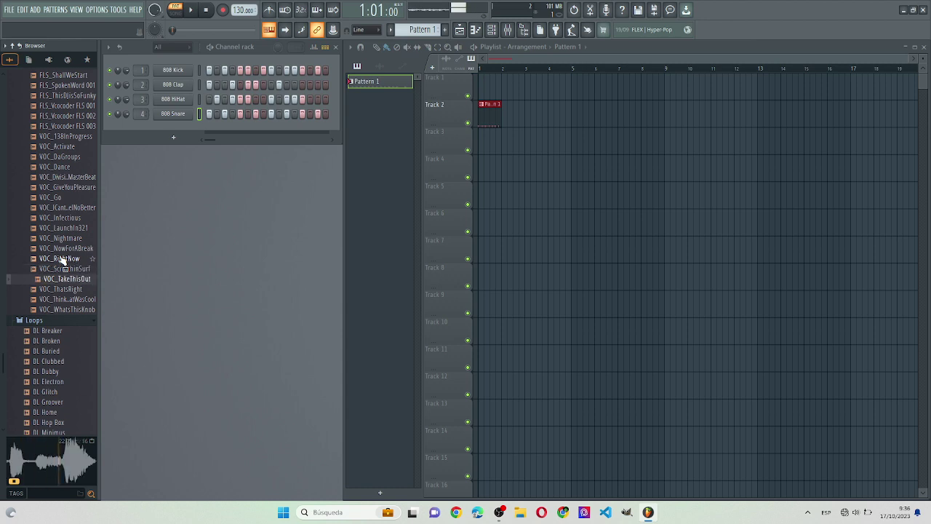
{"action": "key", "text": "Down"}
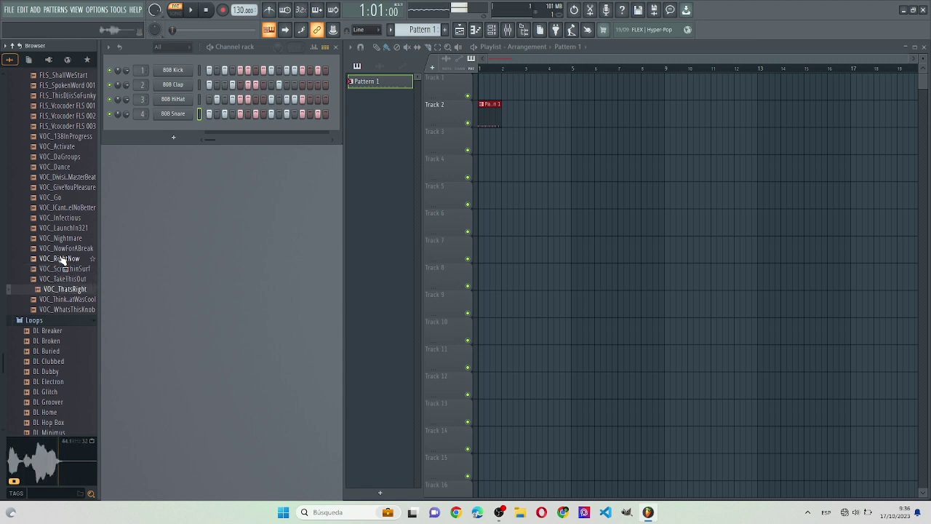
Add the VOC_TakeThisOut sample as a new channel above 808 Kick, trigger it on step 6, and play the pattern.
{"action": "key", "text": "Up"}
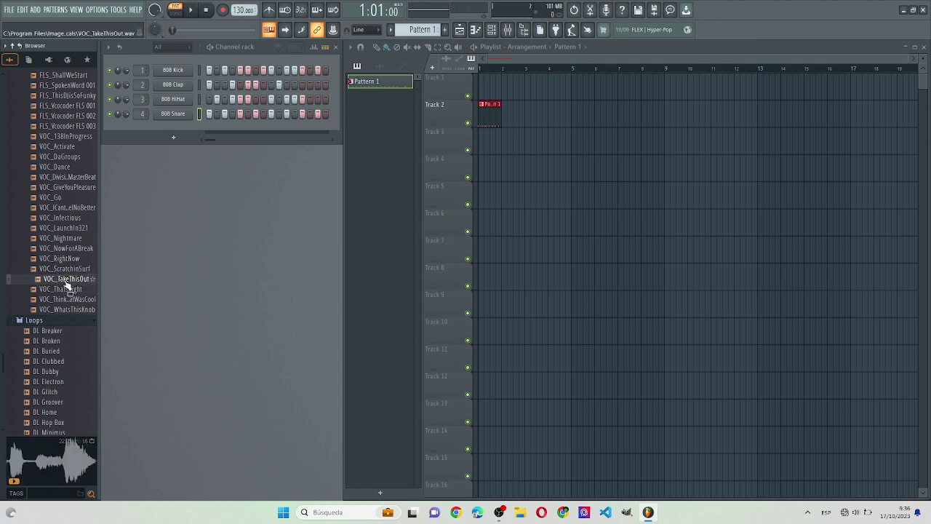
{"action": "left_click_drag", "start_coordinate": [67, 281], "coordinate": [214, 70]}
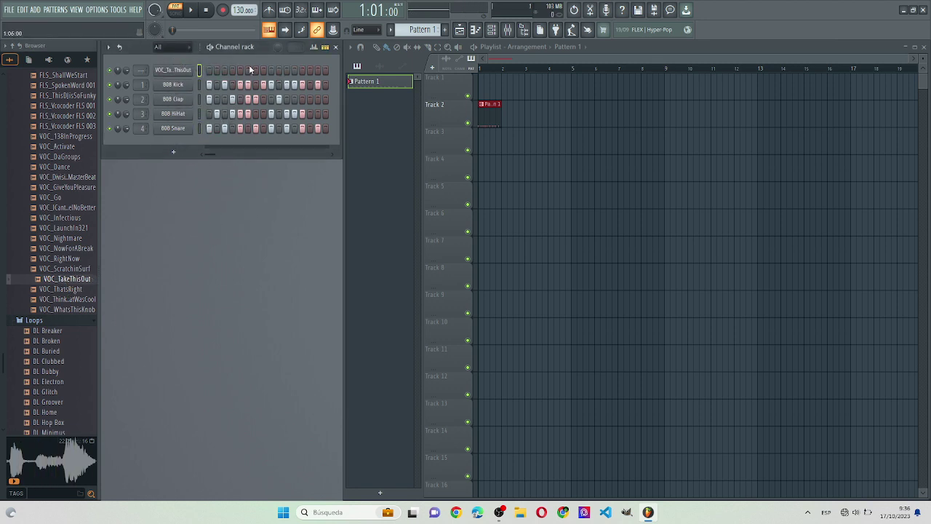
{"action": "key", "text": "space"}
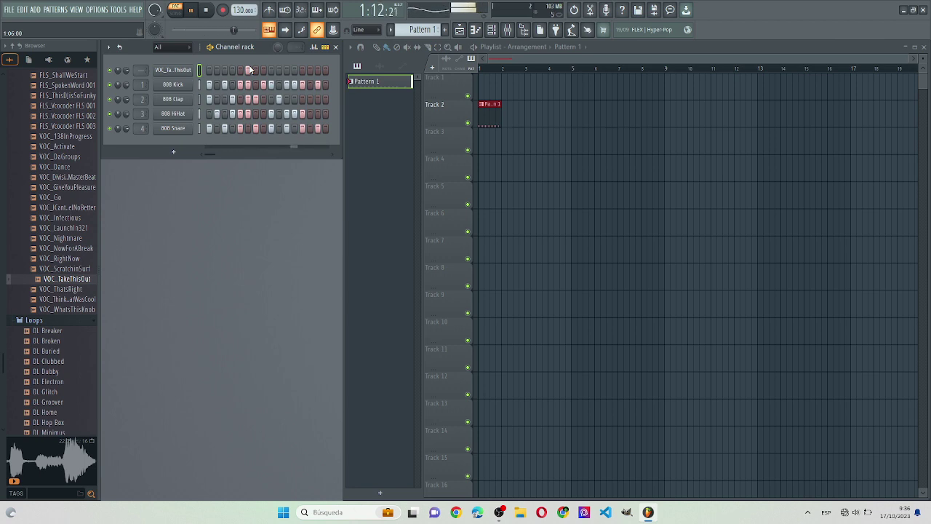
Play the playlist arrangement in song mode and clear the VOC_TakeThisOut trigger on step 6.
{"action": "key", "text": "space"}
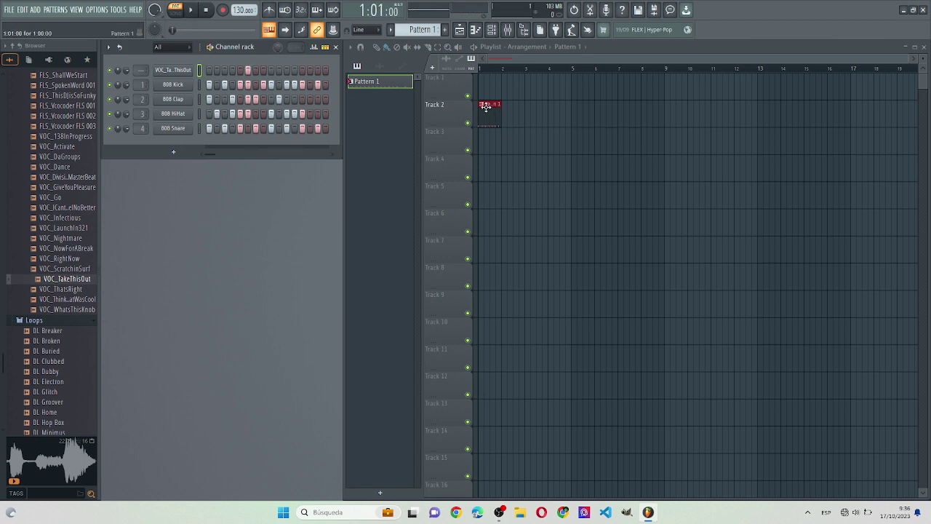
{"action": "left_click", "coordinate": [174, 13]}
{"action": "key", "text": "space"}
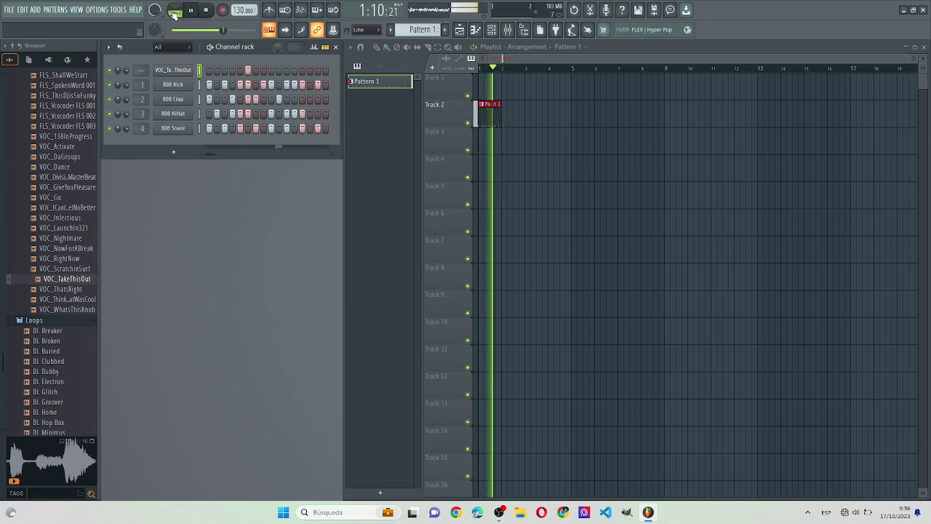
{"action": "key", "text": "space"}
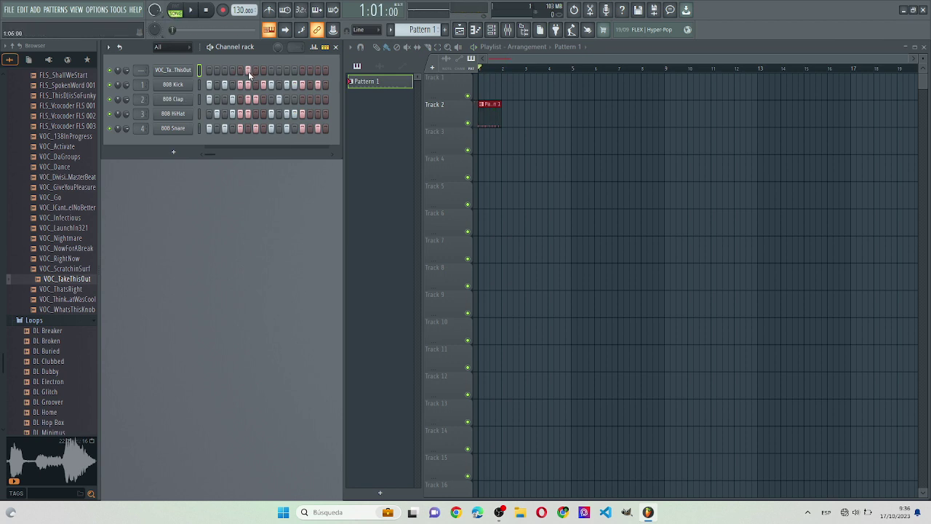
Audition the Dance drum samples in the library, from DNC_Snare_3 back through the kicks and hats to DNC_Clap_6 and DNC_ClubKick.
{"action": "left_click", "coordinate": [53, 138]}
{"action": "scroll", "coordinate": [51, 143], "scroll_direction": "up", "scroll_amount": 8}
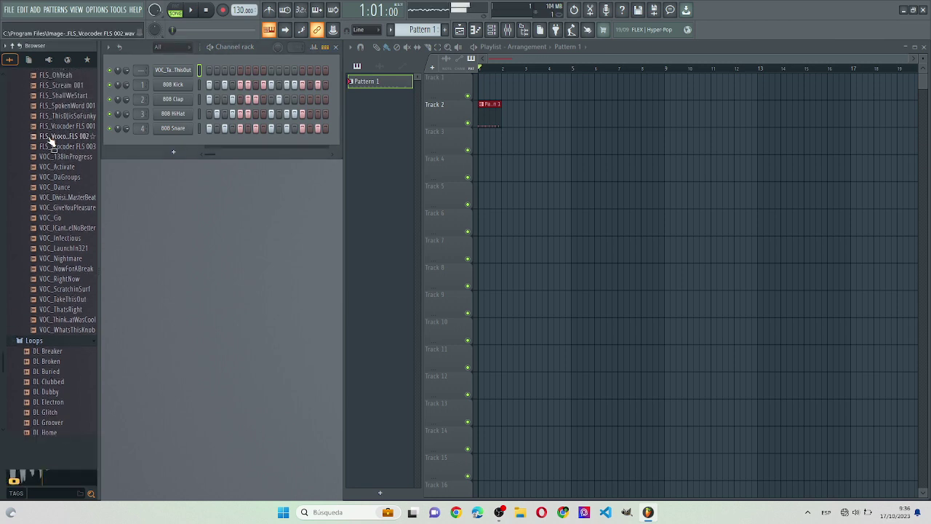
{"action": "scroll", "coordinate": [51, 143], "scroll_direction": "up", "scroll_amount": 5}
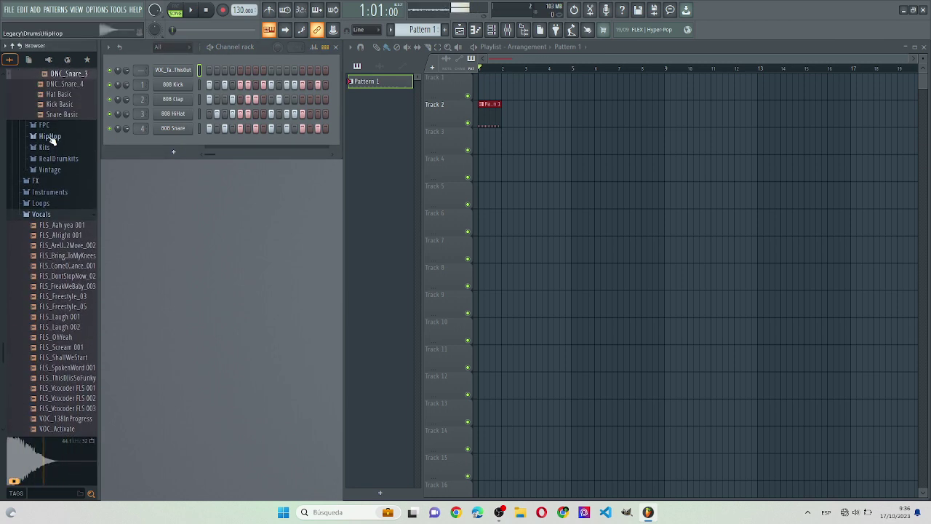
{"action": "scroll", "coordinate": [51, 142], "scroll_direction": "up", "scroll_amount": 2}
{"action": "left_click", "coordinate": [51, 144]}
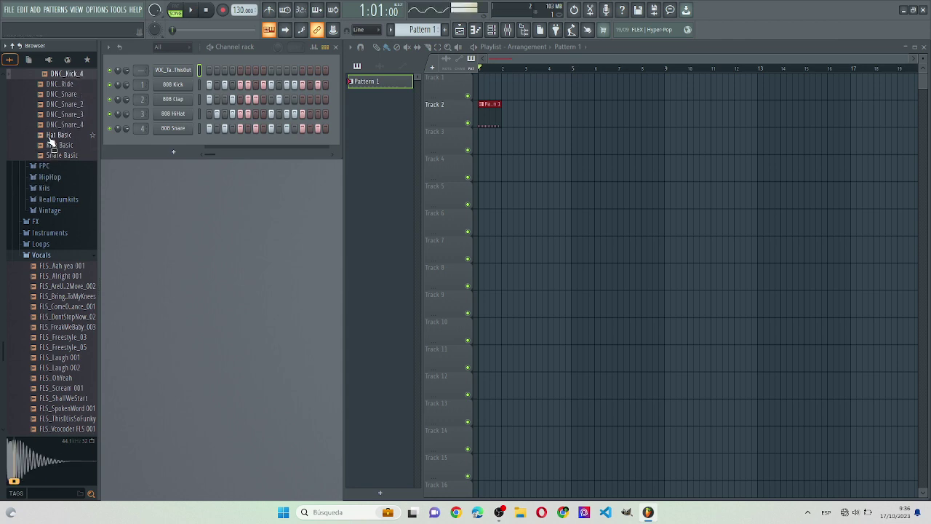
{"action": "scroll", "coordinate": [51, 143], "scroll_direction": "up", "scroll_amount": 2}
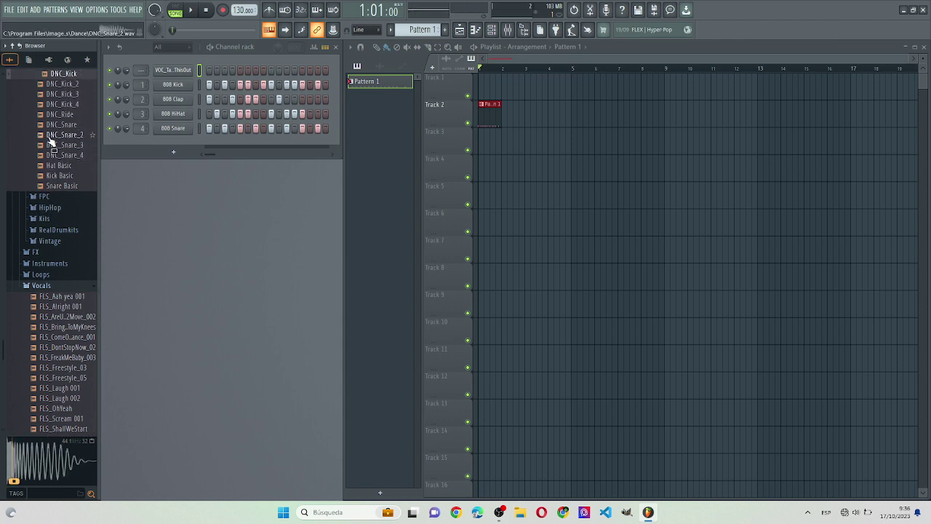
{"action": "scroll", "coordinate": [51, 142], "scroll_direction": "up", "scroll_amount": 3}
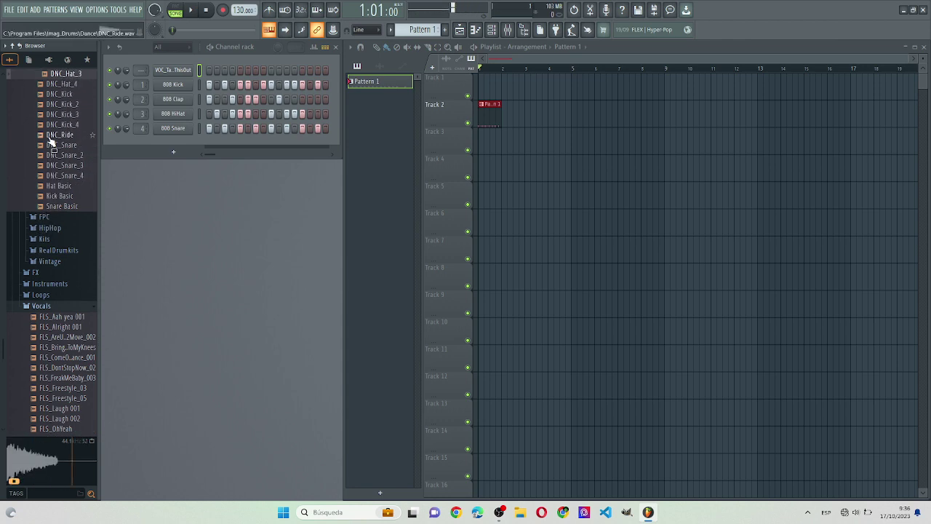
{"action": "scroll", "coordinate": [50, 142], "scroll_direction": "up", "scroll_amount": 3}
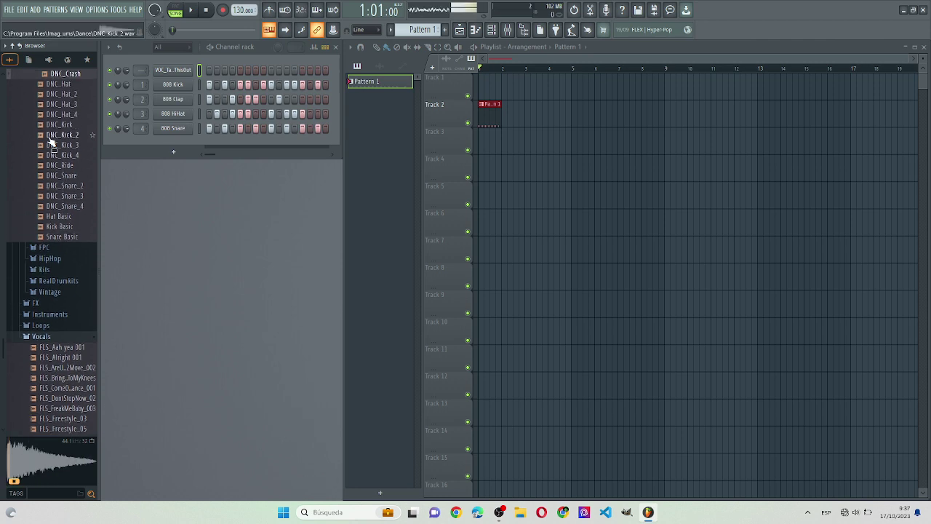
{"action": "scroll", "coordinate": [51, 143], "scroll_direction": "up", "scroll_amount": 1}
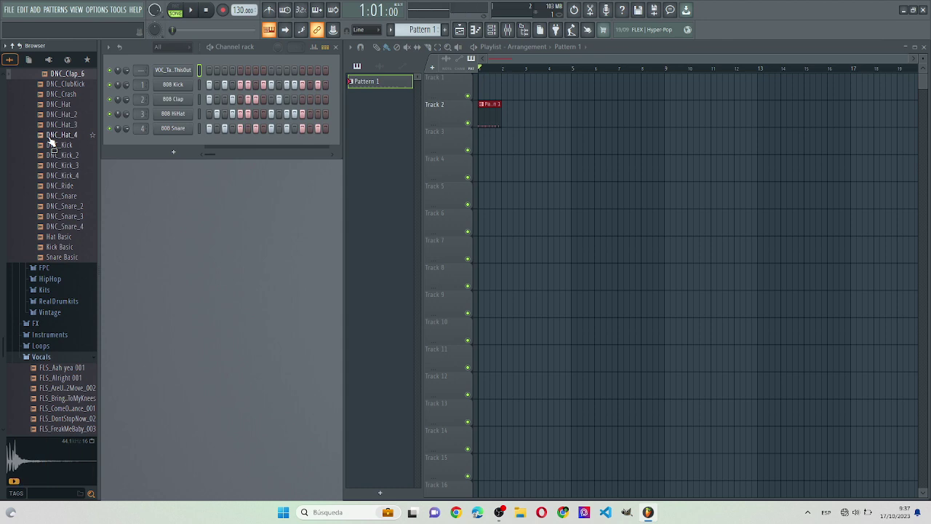
{"action": "key", "text": "Down"}
{"action": "key", "text": "Up"}
{"action": "key", "text": "Down"}
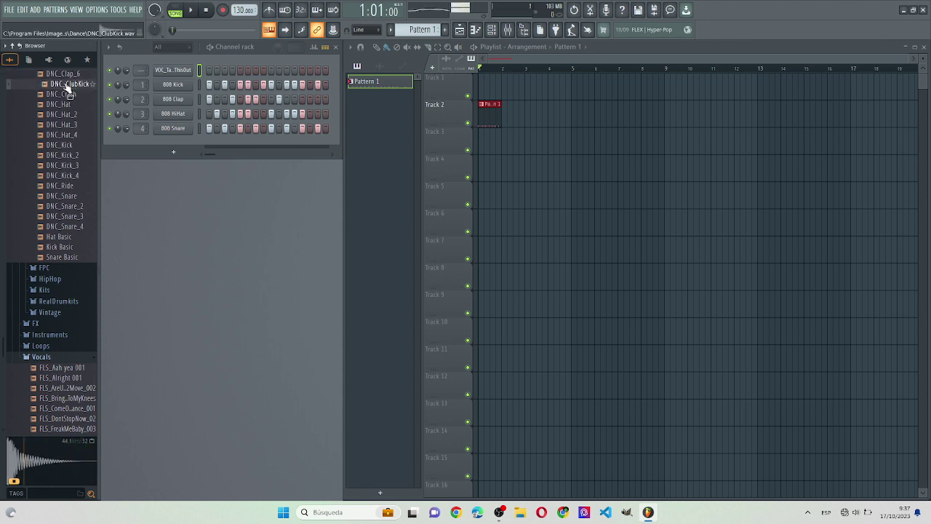
Add the DNC_ClubKick and DNC_Clap_6 samples as new channels above the vocal channel.
{"action": "left_click_drag", "start_coordinate": [67, 86], "coordinate": [159, 59]}
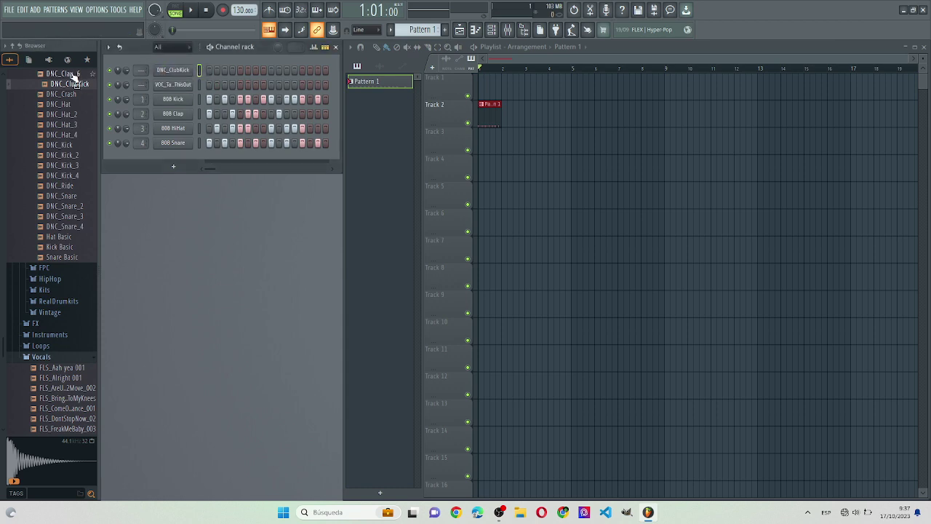
{"action": "left_click_drag", "start_coordinate": [69, 73], "coordinate": [175, 62]}
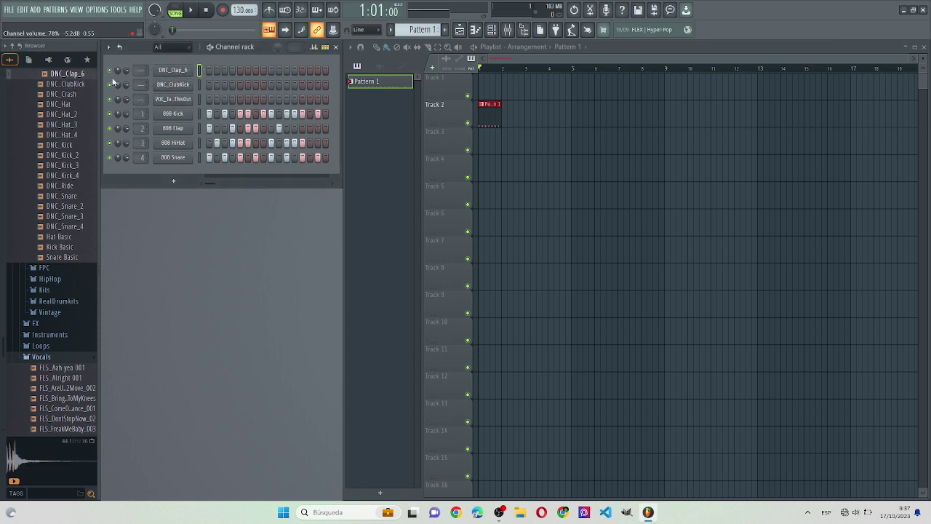
{"action": "left_click", "coordinate": [73, 84]}
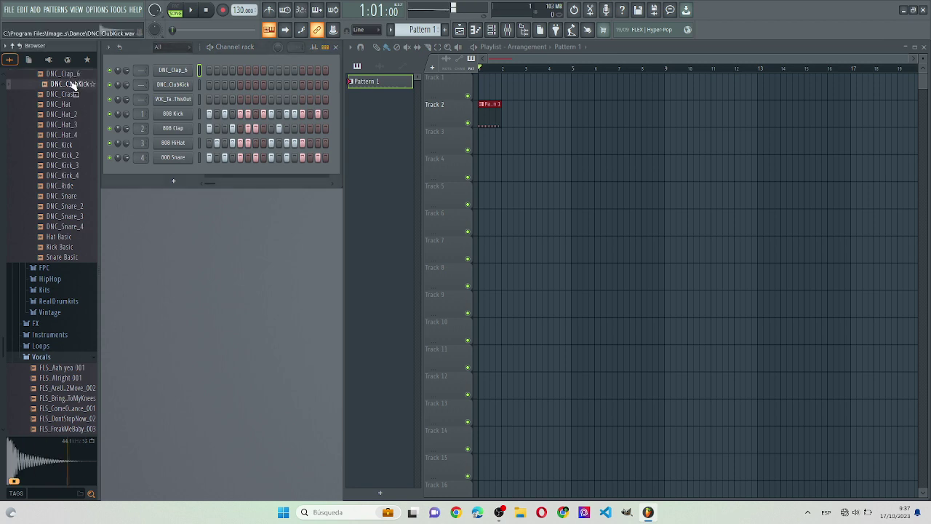
Trigger DNC_ClubKick on steps 1 and 3 and DNC_Clap_6 on step 2, with a short playback check.
{"action": "left_click", "coordinate": [208, 85]}
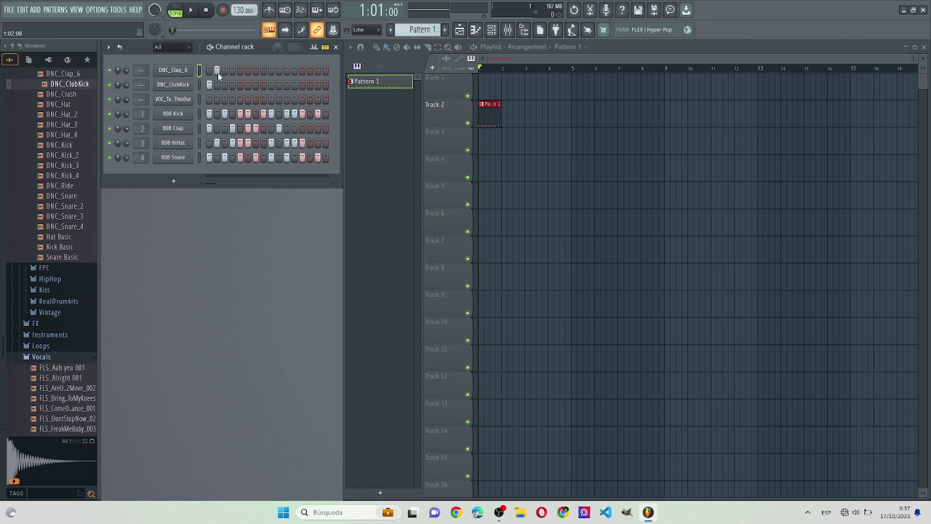
{"action": "key", "text": "space"}
{"action": "key", "text": "space"}
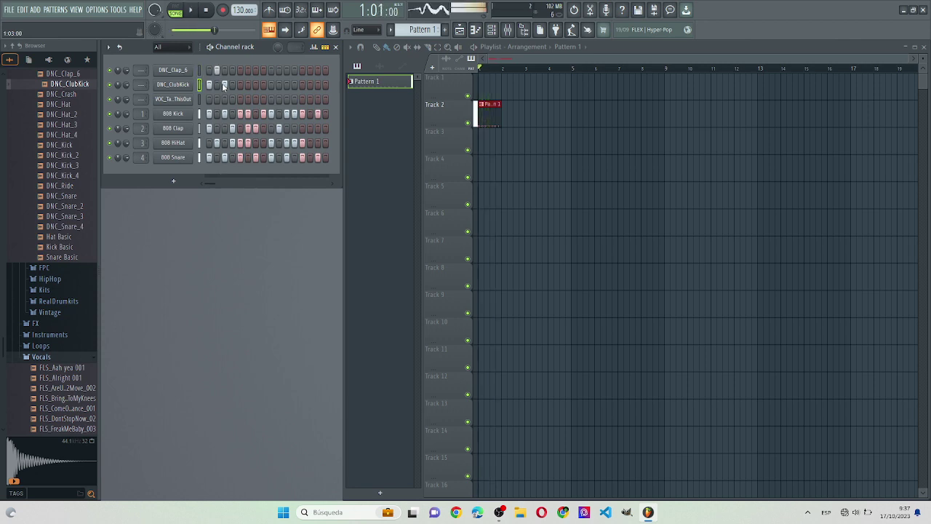
Mute the four 808 channels and play the arrangement.
{"action": "left_click", "coordinate": [110, 158]}
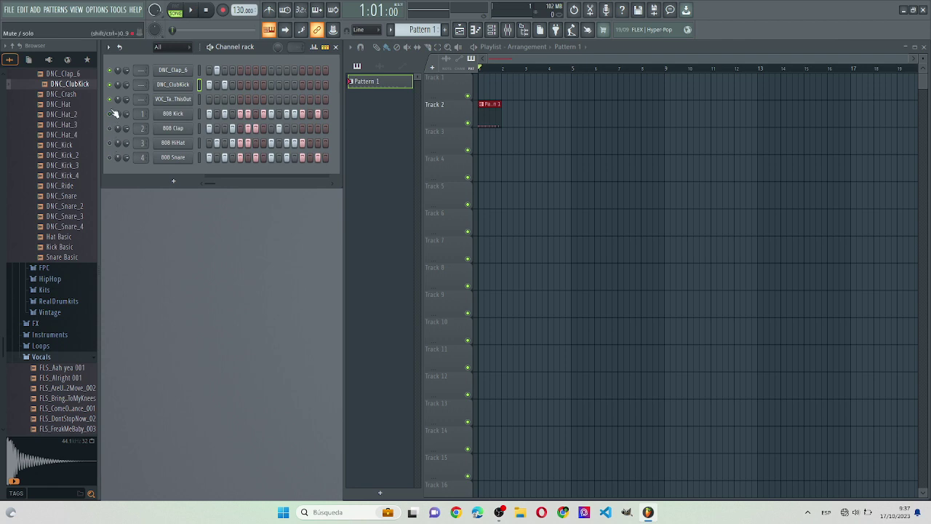
{"action": "key", "text": "space"}
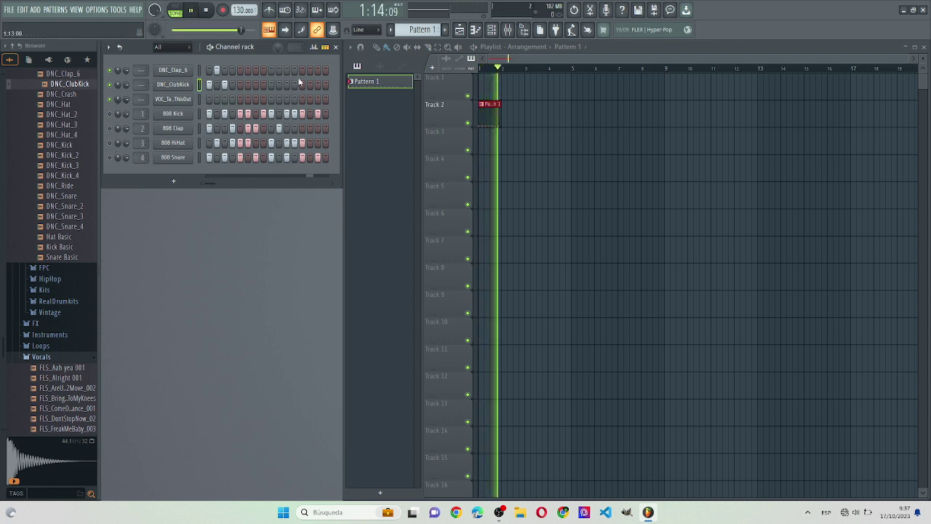
Add DNC_Clap_6 triggers on steps 4, 5, 7, 8 and 10 and a DNC_ClubKick trigger on step 5.
{"action": "left_click", "coordinate": [232, 70]}
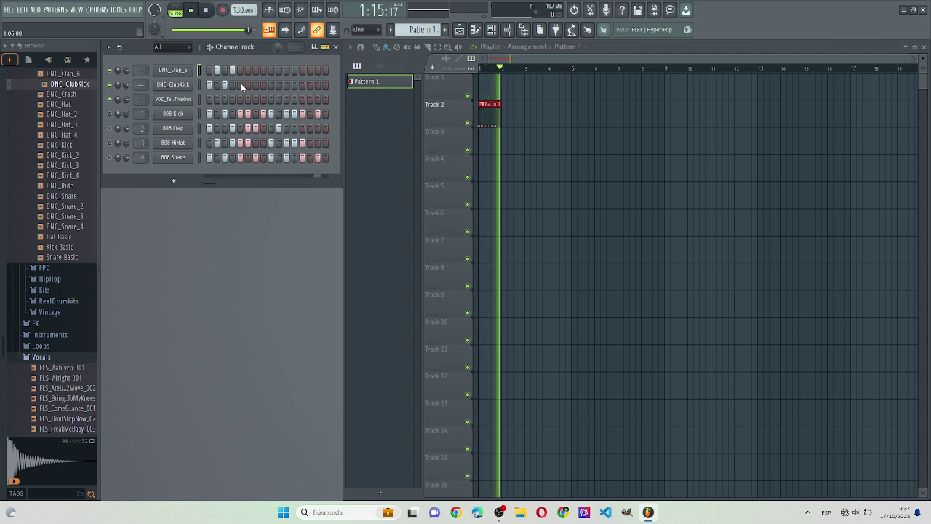
{"action": "left_click", "coordinate": [240, 84]}
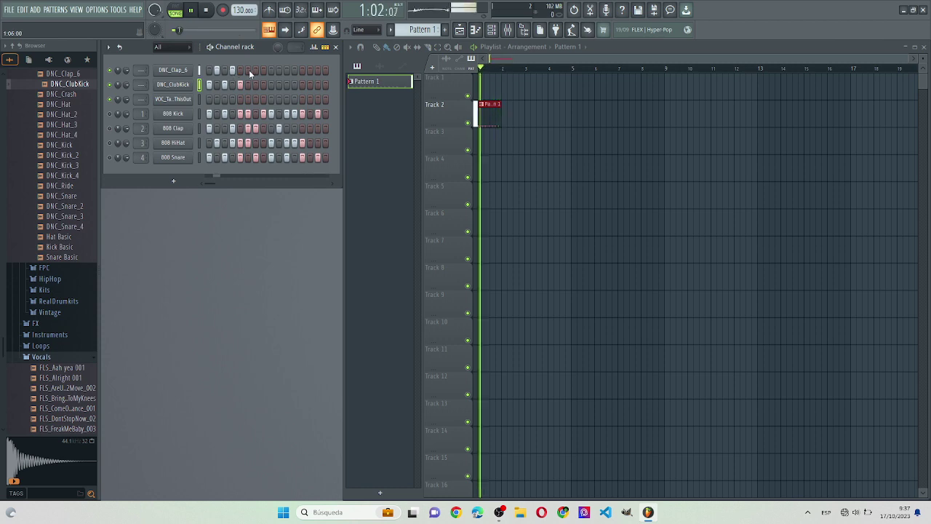
{"action": "left_click", "coordinate": [240, 71]}
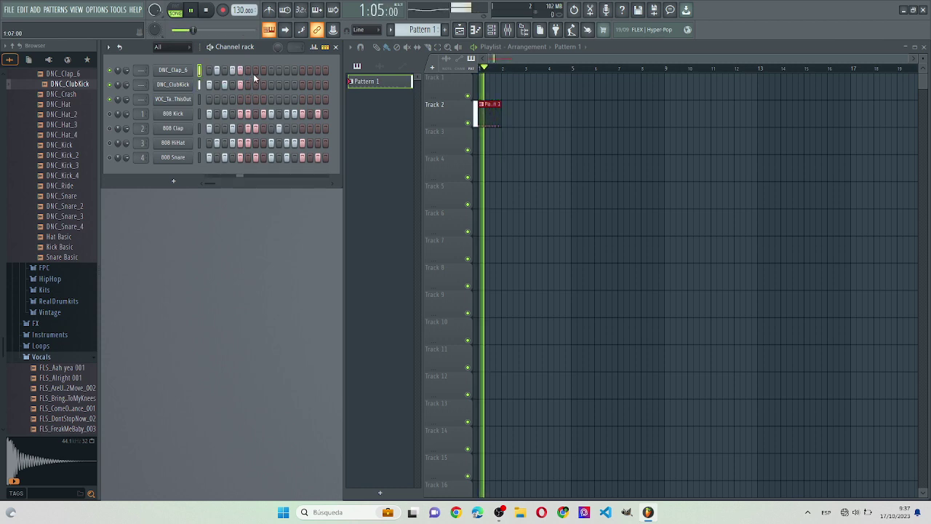
{"action": "left_click", "coordinate": [256, 71]}
{"action": "left_click", "coordinate": [264, 72]}
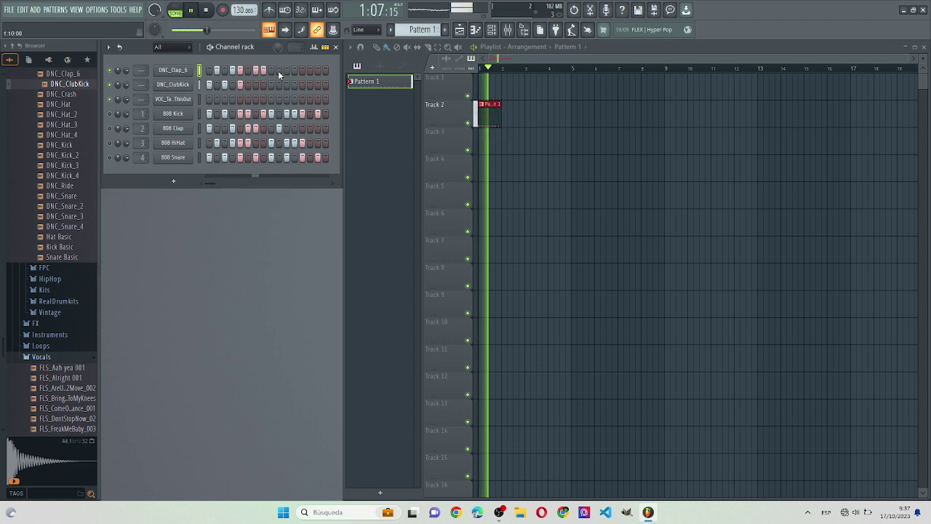
{"action": "left_click", "coordinate": [278, 71]}
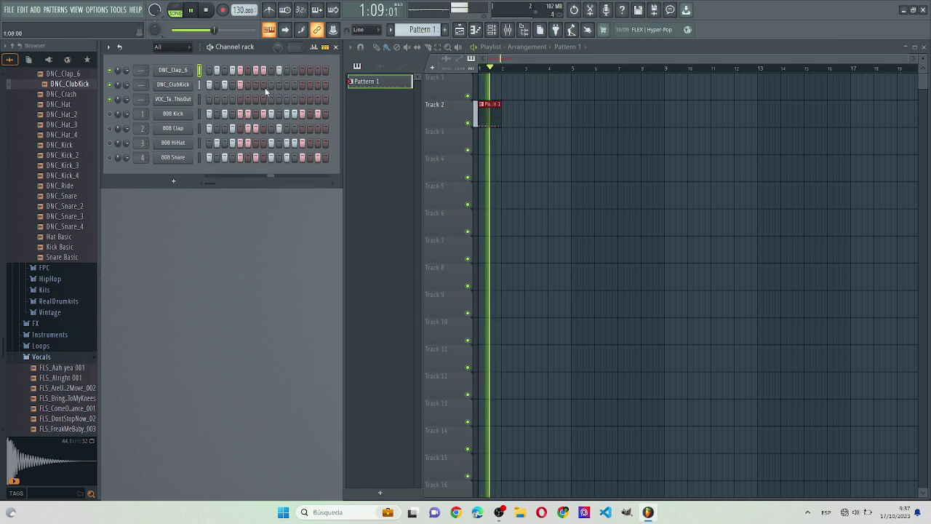
Complete the rhythm with DNC_ClubKick on steps 11, 14 and 15 and DNC_Clap_6 on steps 13 and 16.
{"action": "left_click", "coordinate": [270, 85]}
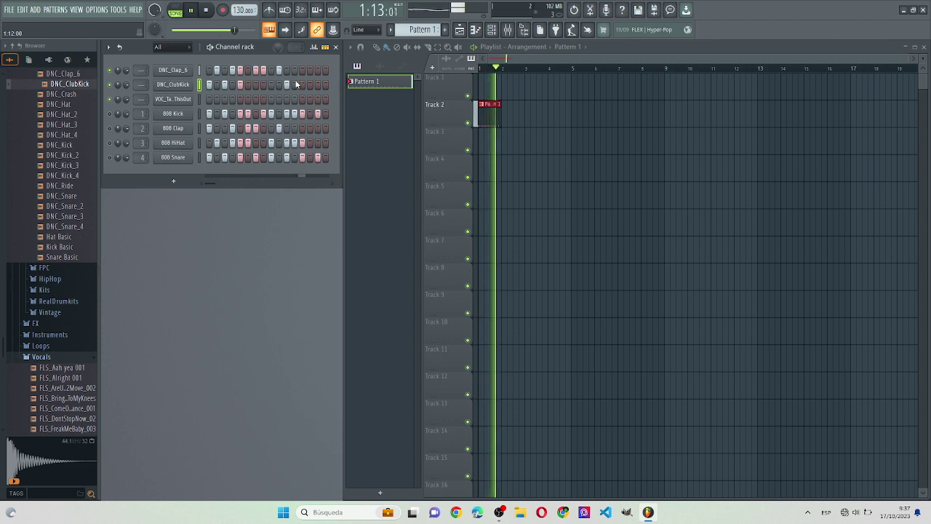
{"action": "left_click", "coordinate": [302, 68]}
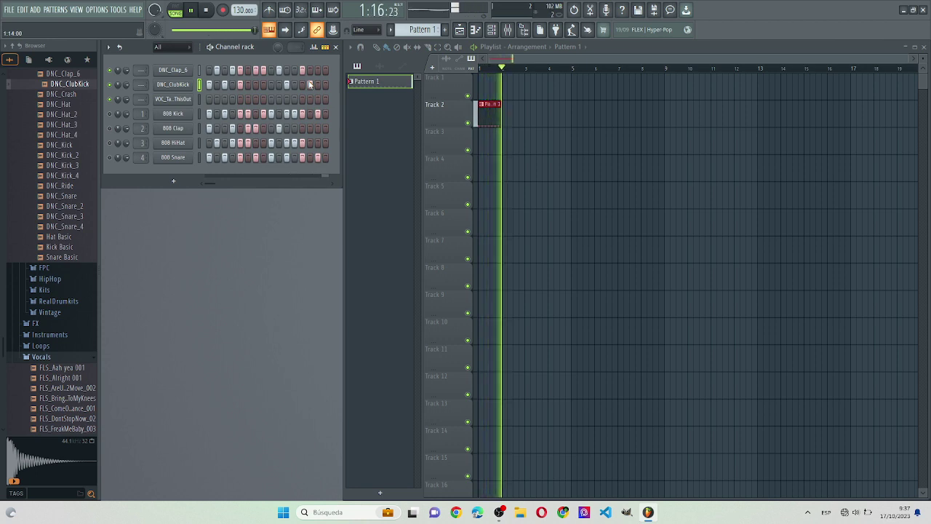
{"action": "left_click", "coordinate": [318, 85]}
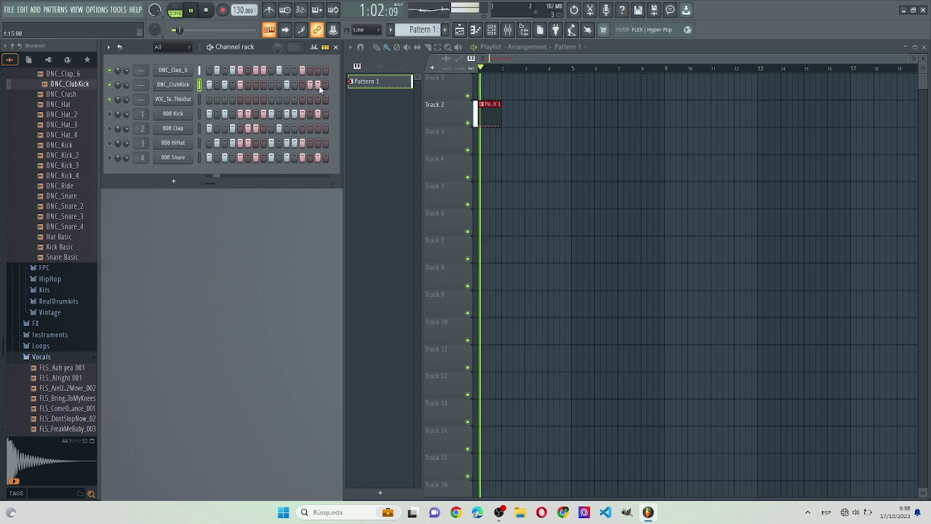
{"action": "left_click", "coordinate": [325, 72]}
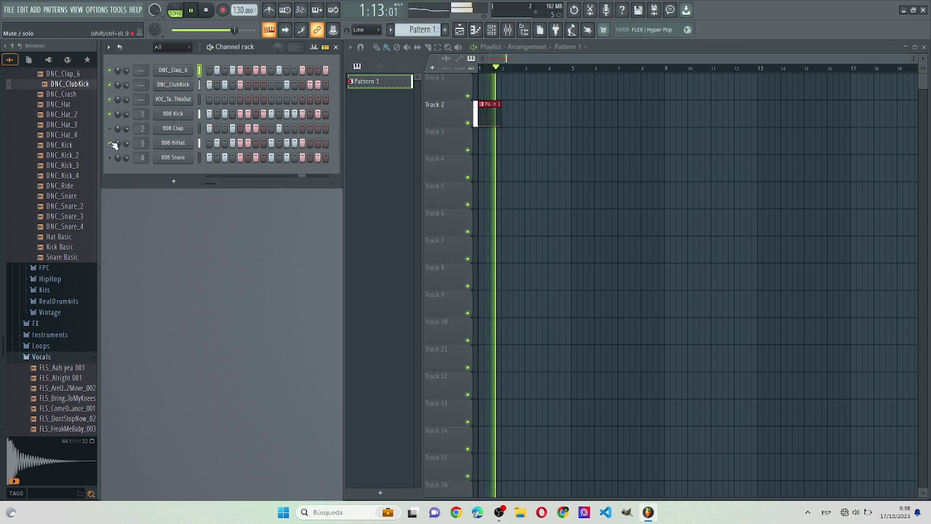
Unmute 808 Kick and 808 HiHat and play the beat to hear the combined channels.
{"action": "key", "text": "space"}
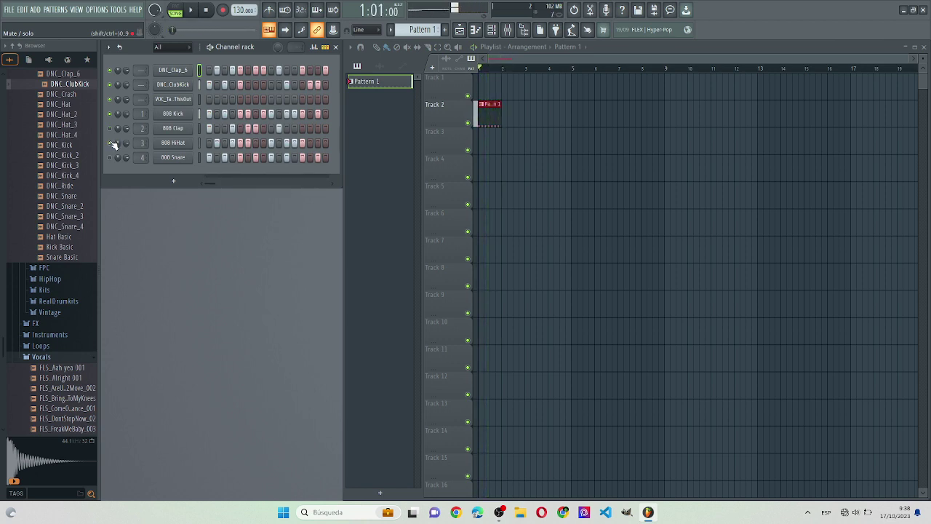
{"action": "key", "text": "space"}
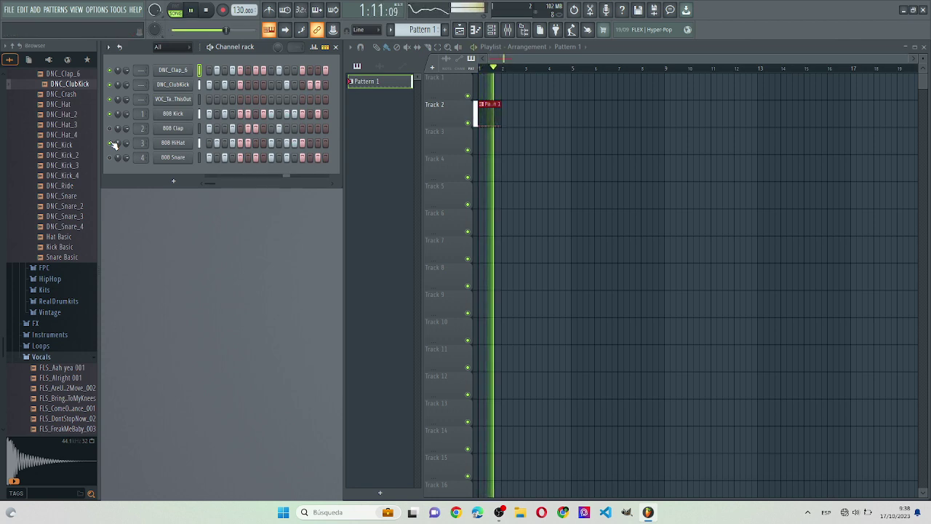
{"action": "key", "text": "space"}
{"action": "key", "text": "space"}
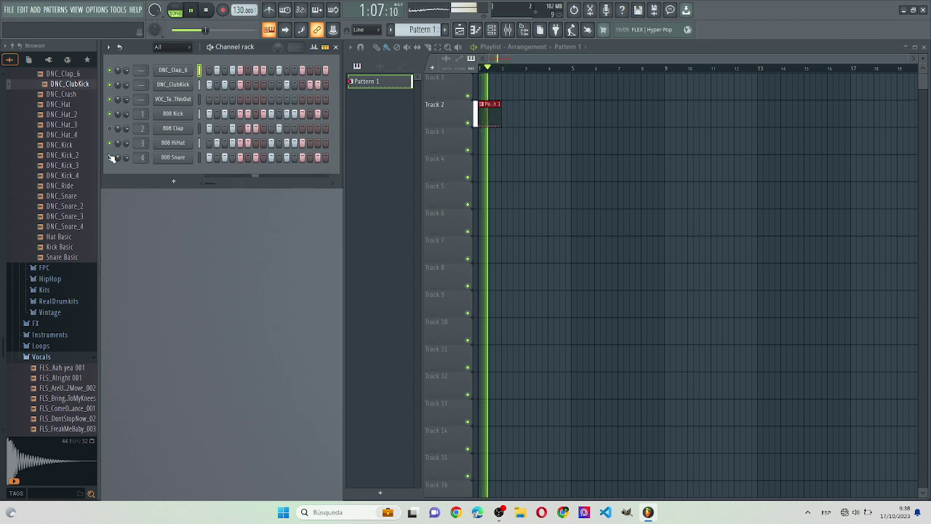
{"action": "key", "text": "space"}
Preview the Dance drum samples DNC_Snare_3 and DNC_Kick_4, and select the Mobile Tuned 808 Bass pack to view its details.
{"action": "left_click", "coordinate": [44, 217]}
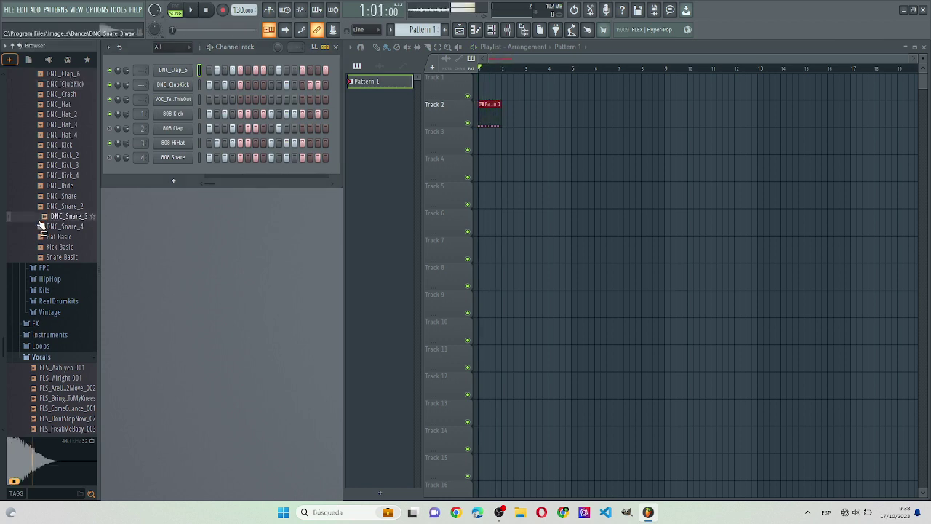
{"action": "scroll", "coordinate": [51, 179], "scroll_direction": "up", "scroll_amount": 8}
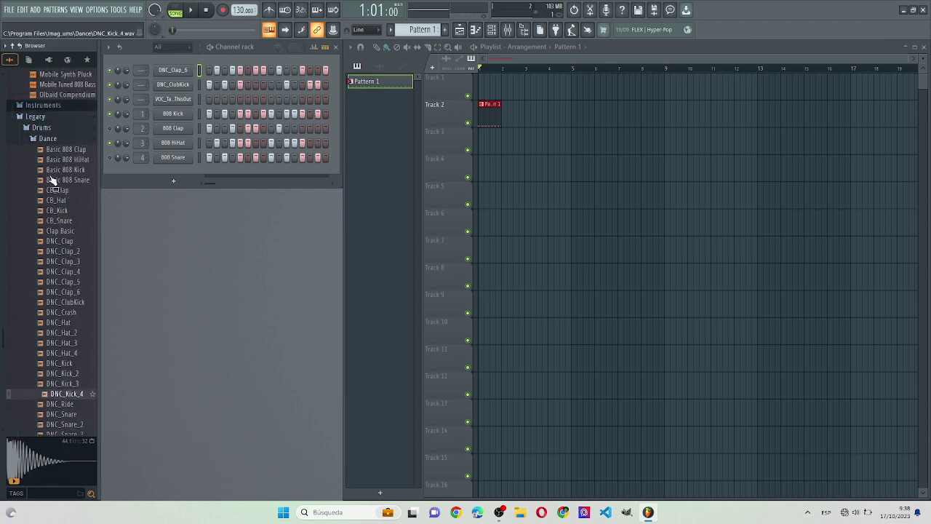
{"action": "left_click", "coordinate": [53, 223]}
{"action": "scroll", "coordinate": [52, 225], "scroll_direction": "up", "scroll_amount": 5}
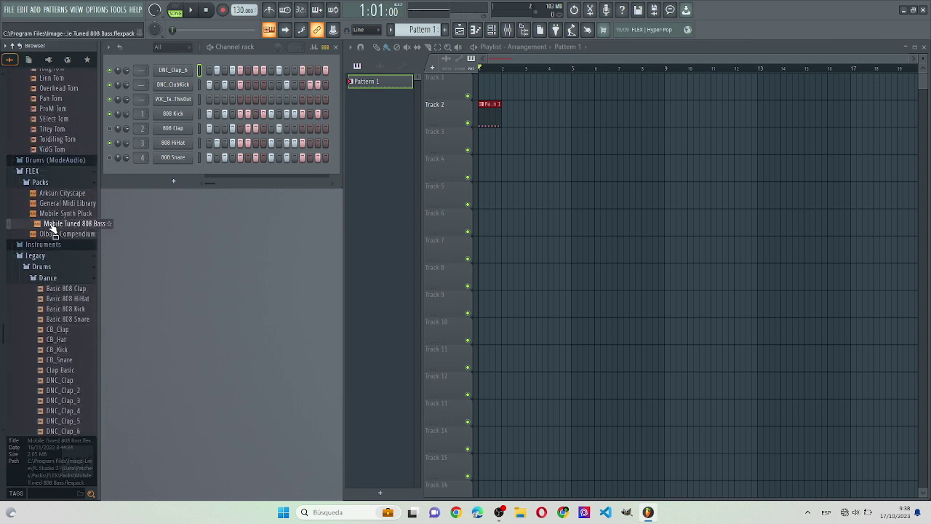
Preview tom samples in the library, including Pan Tom, Ekit Tom, 707 Tom, 808 Tom and 909 Tom.
{"action": "left_click", "coordinate": [65, 100]}
{"action": "scroll", "coordinate": [71, 109], "scroll_direction": "up", "scroll_amount": 5}
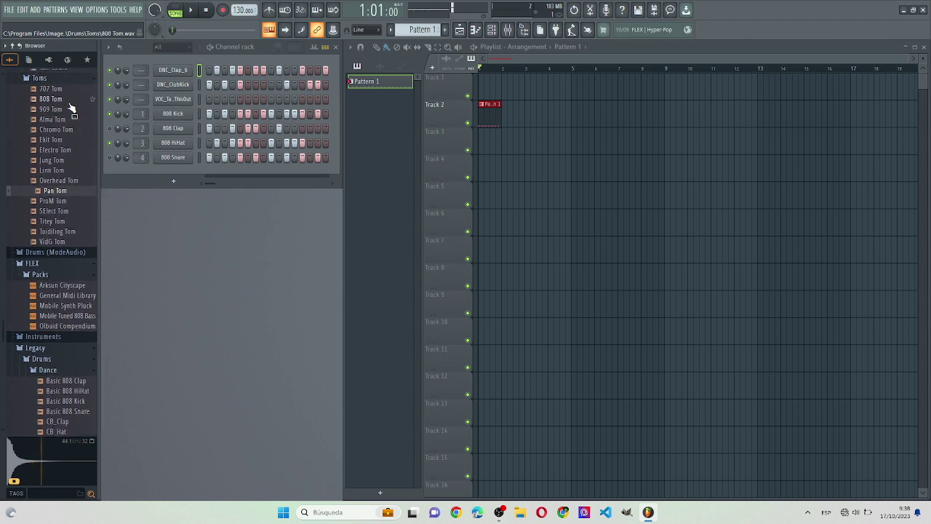
{"action": "left_click", "coordinate": [67, 120]}
{"action": "left_click", "coordinate": [60, 140]}
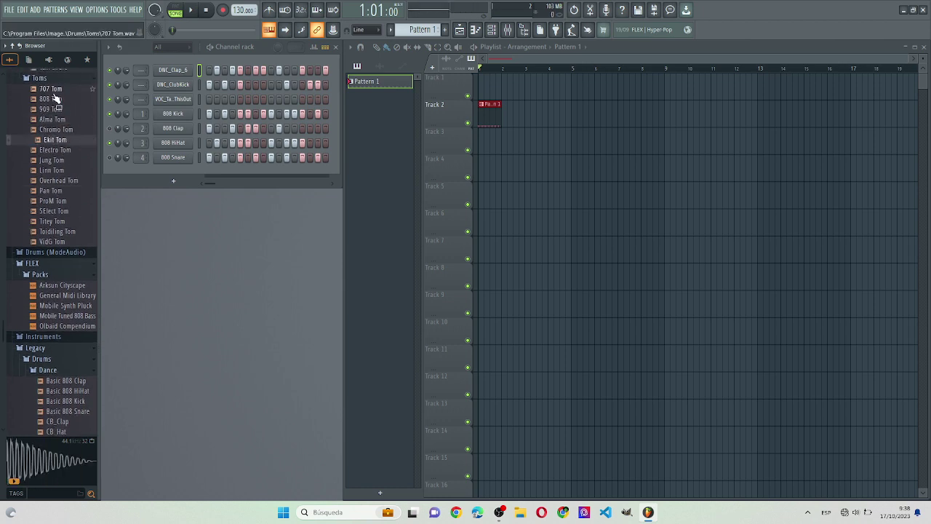
{"action": "left_click", "coordinate": [54, 91]}
{"action": "left_click", "coordinate": [53, 101]}
{"action": "left_click", "coordinate": [52, 109]}
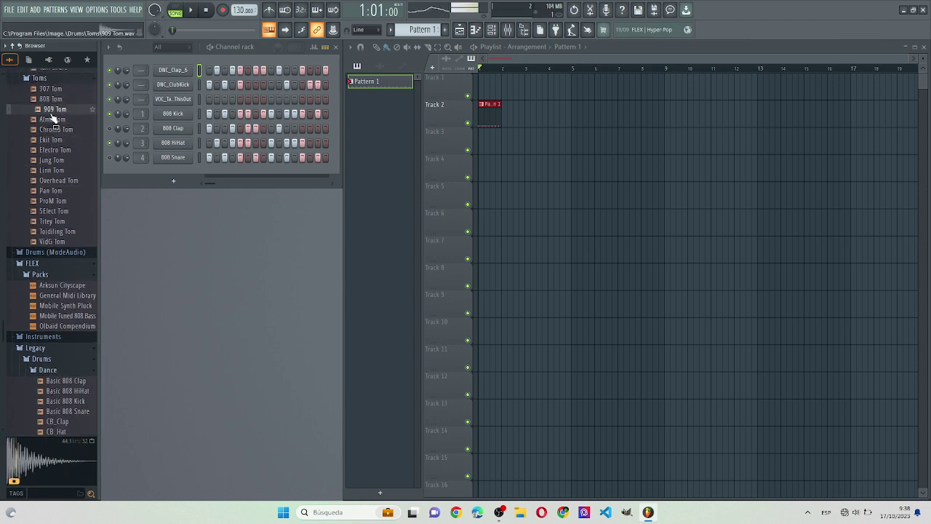
Preview snare samples in the library, including SC Snare 3, Grv Snareclap 21 and Grv Snareclap 23.
{"action": "scroll", "coordinate": [53, 110], "scroll_direction": "up", "scroll_amount": 5}
{"action": "left_click", "coordinate": [52, 114]}
{"action": "scroll", "coordinate": [53, 117], "scroll_direction": "up", "scroll_amount": 5}
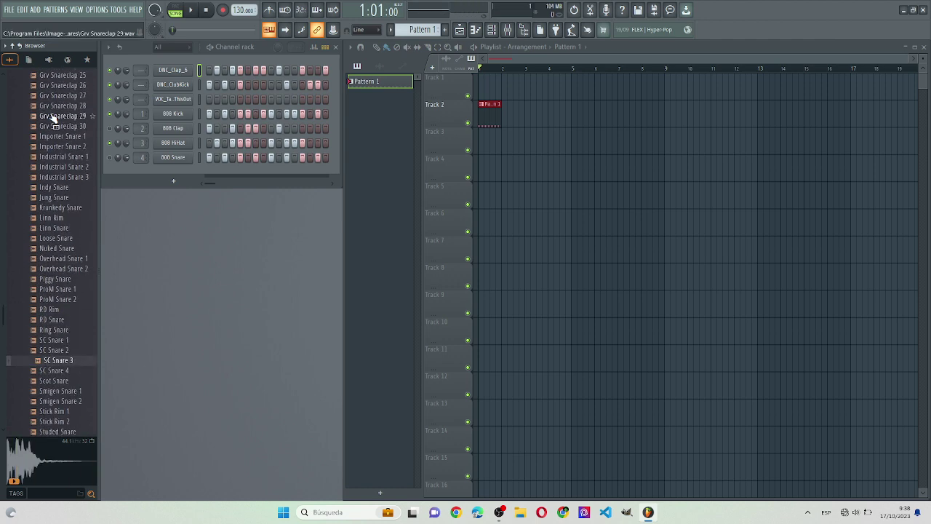
{"action": "left_click", "coordinate": [52, 118]}
{"action": "scroll", "coordinate": [53, 119], "scroll_direction": "up", "scroll_amount": 2}
{"action": "left_click", "coordinate": [52, 116]}
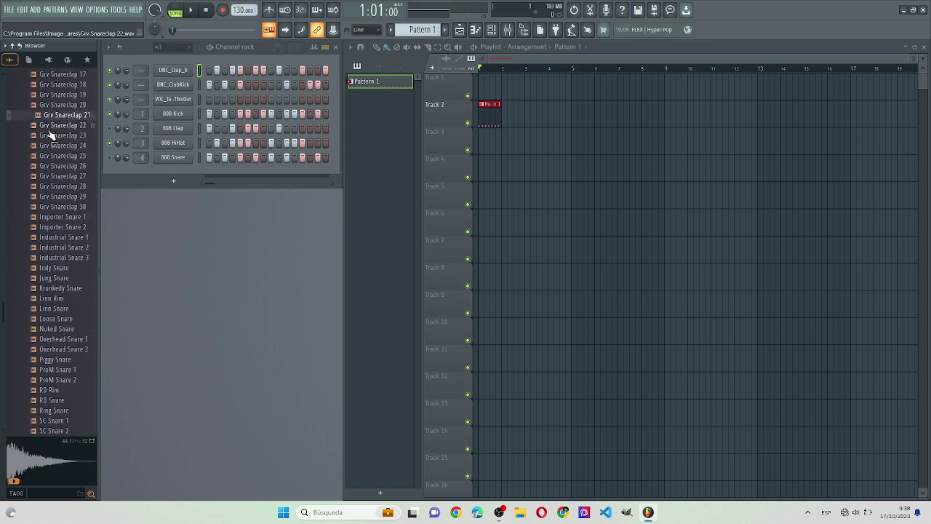
{"action": "left_click", "coordinate": [49, 135]}
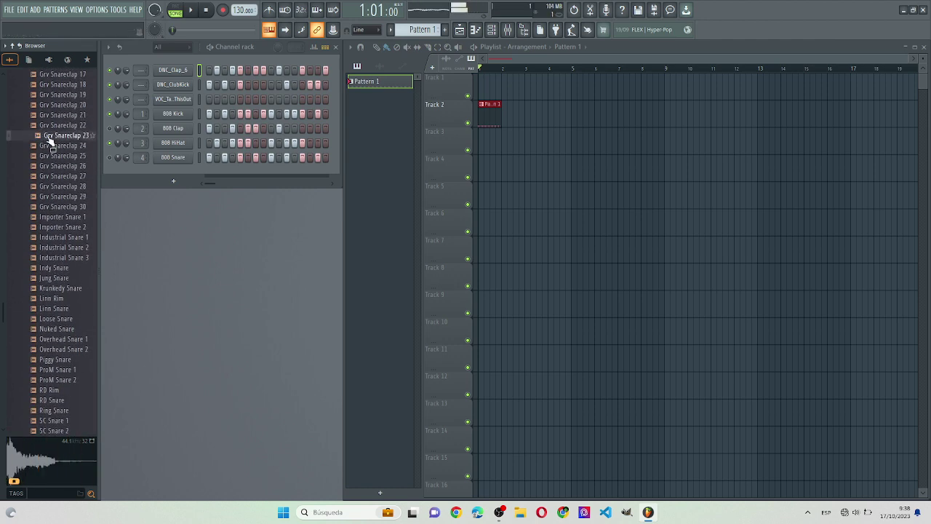
{"action": "left_click", "coordinate": [50, 138]}
Audition live notes at several pitches on the DNC_Clap_6 channel and play the arrangement.
{"action": "key", "text": "n"}
{"action": "key", "text": "j"}
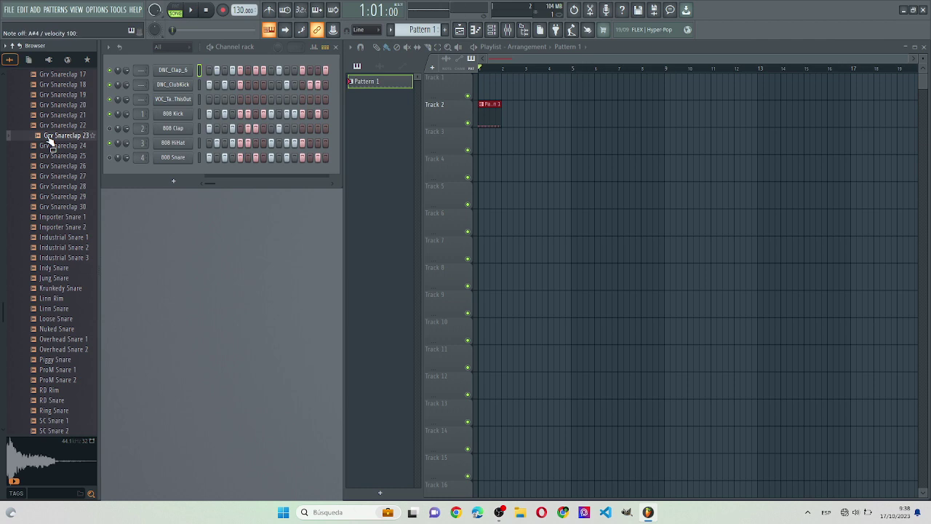
{"action": "key", "text": "m"}
{"action": "key", "text": "n"}
{"action": "key", "text": "j"}
{"action": "key", "text": "m"}
{"action": "key", "text": "n"}
{"action": "key", "text": "j"}
{"action": "key", "text": "j"}
{"action": "key", "text": "d"}
{"action": "key", "text": "j"}
{"action": "key", "text": "space"}
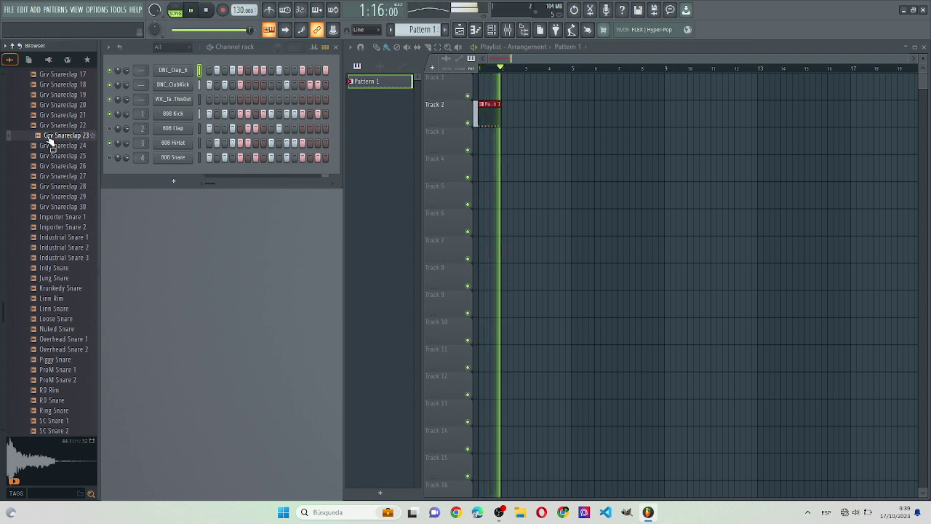
{"action": "key", "text": "space"}
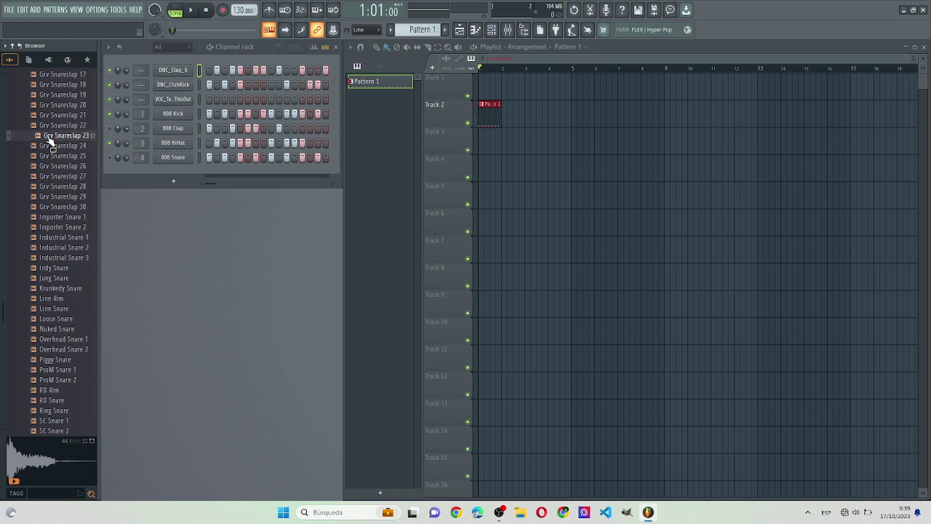
Delete the 808 Clap channel and play the arrangement without it.
{"action": "right_click", "coordinate": [159, 129]}
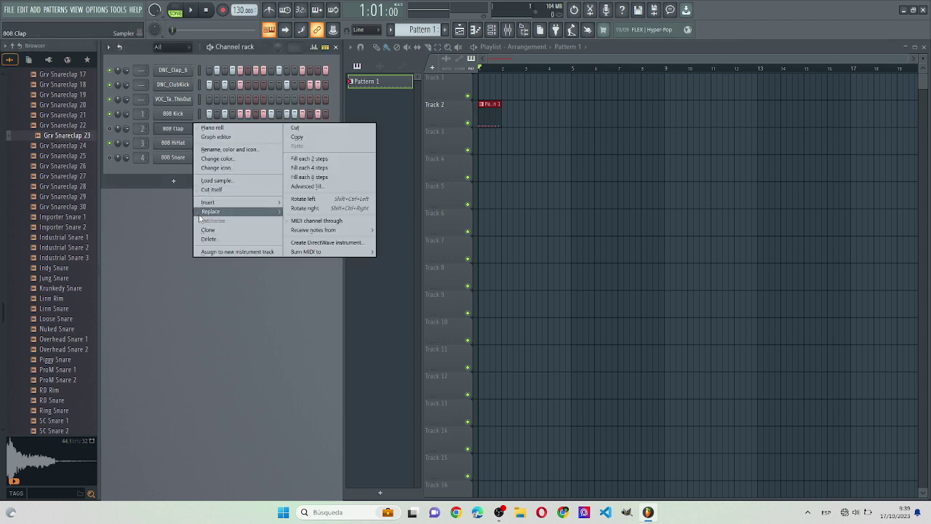
{"action": "left_click", "coordinate": [210, 239]}
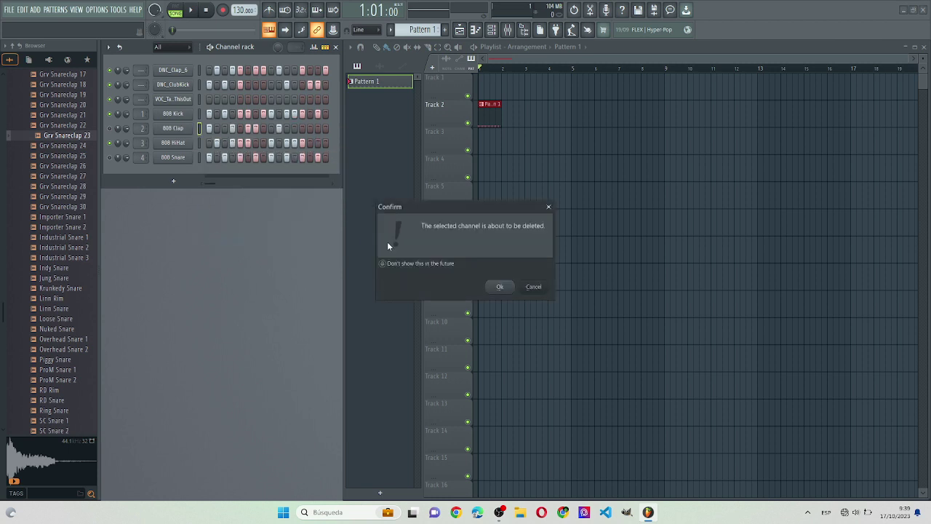
{"action": "left_click", "coordinate": [502, 287]}
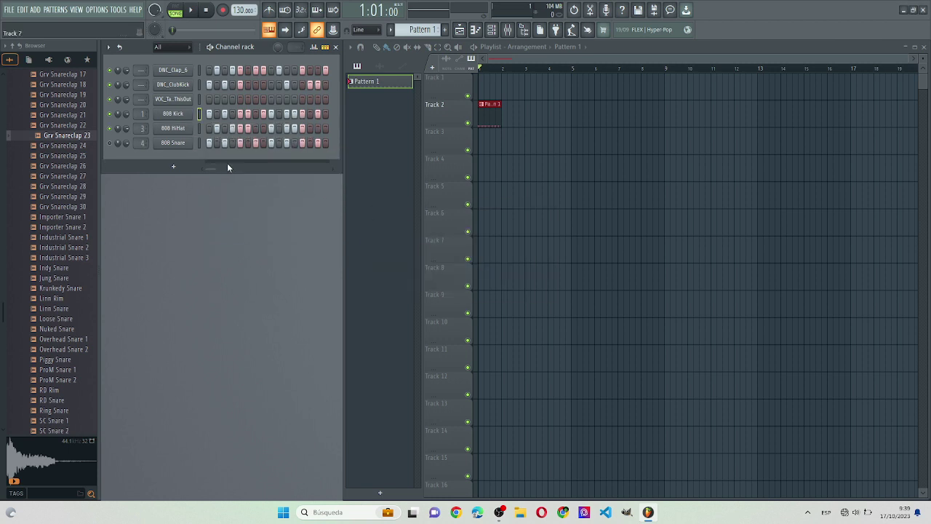
{"action": "key", "text": "space"}
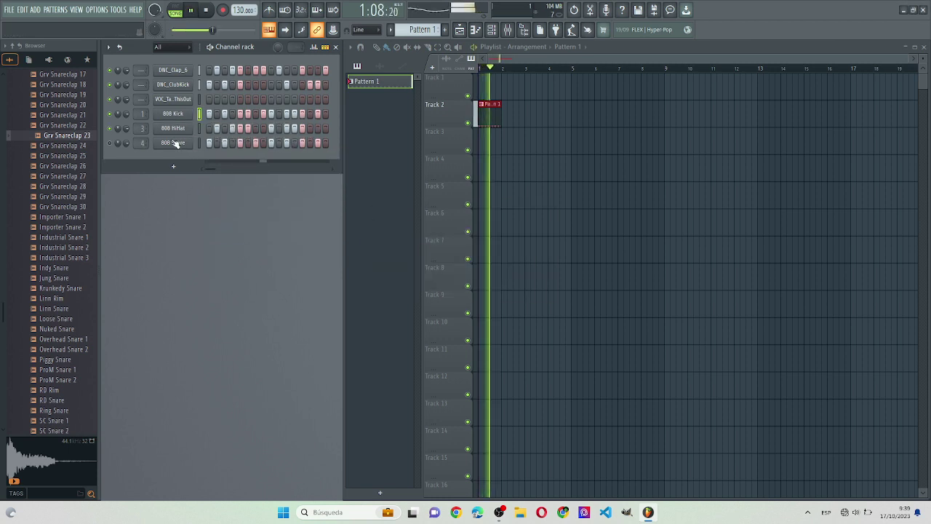
{"action": "key", "text": "space"}
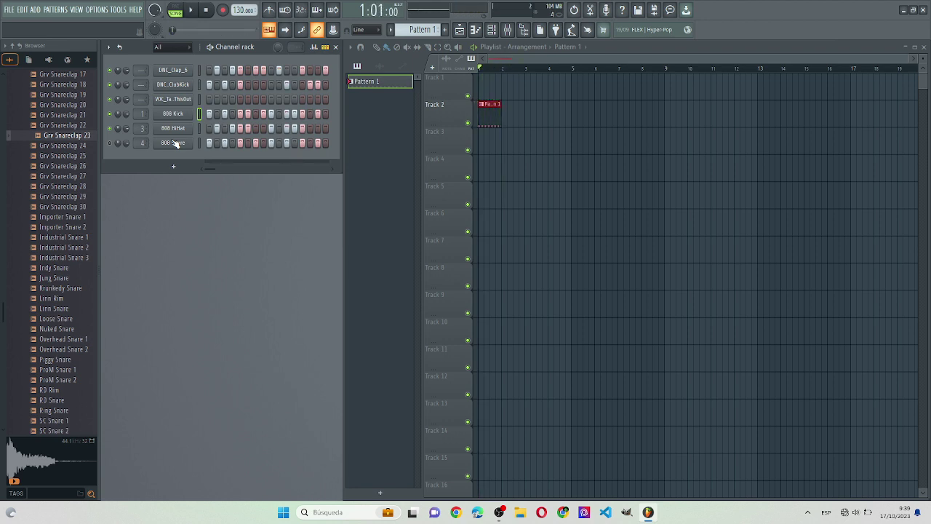
Delete the muted 808 Snare channel and play the remaining beat.
{"action": "right_click", "coordinate": [173, 144]}
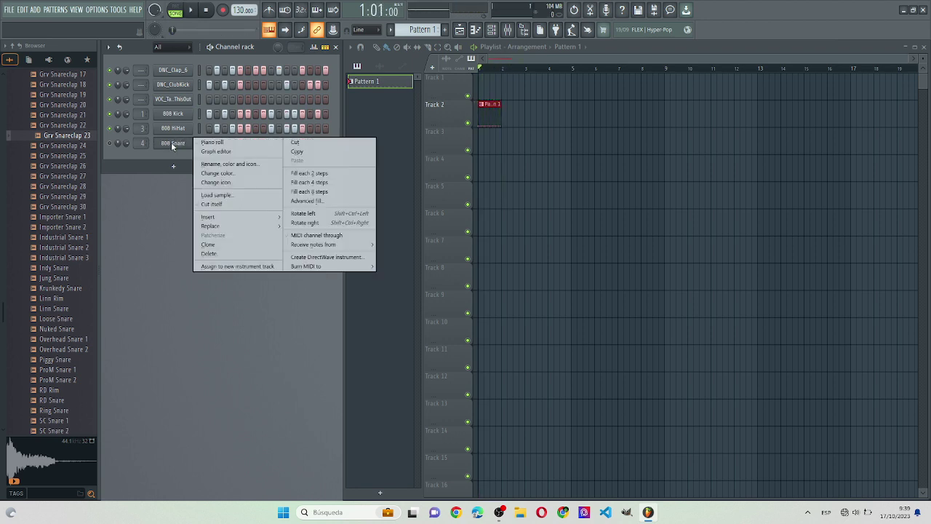
{"action": "left_click", "coordinate": [249, 254]}
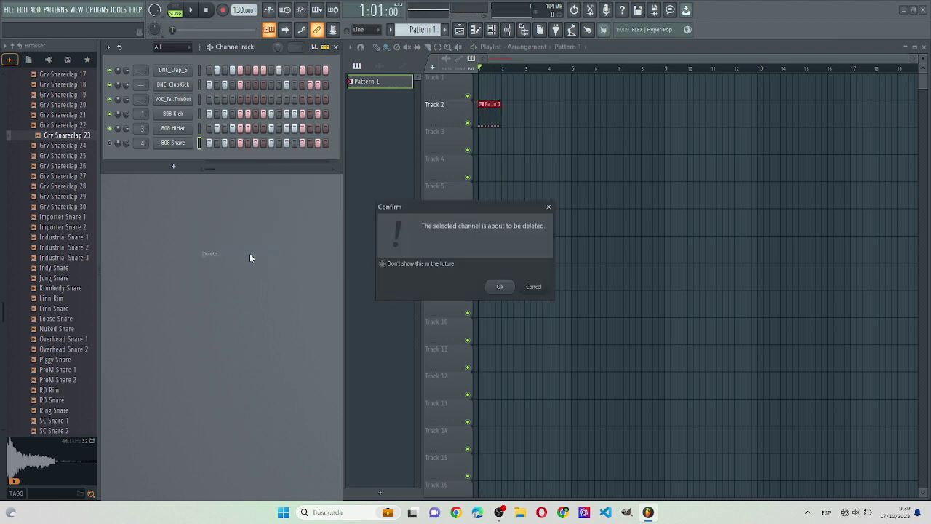
{"action": "left_click", "coordinate": [500, 288]}
{"action": "key", "text": "space"}
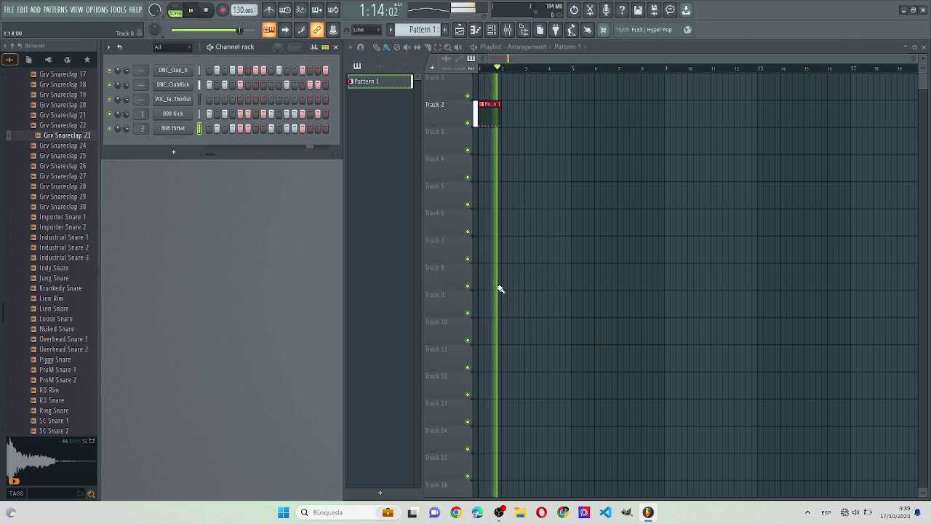
{"action": "key", "text": "space"}
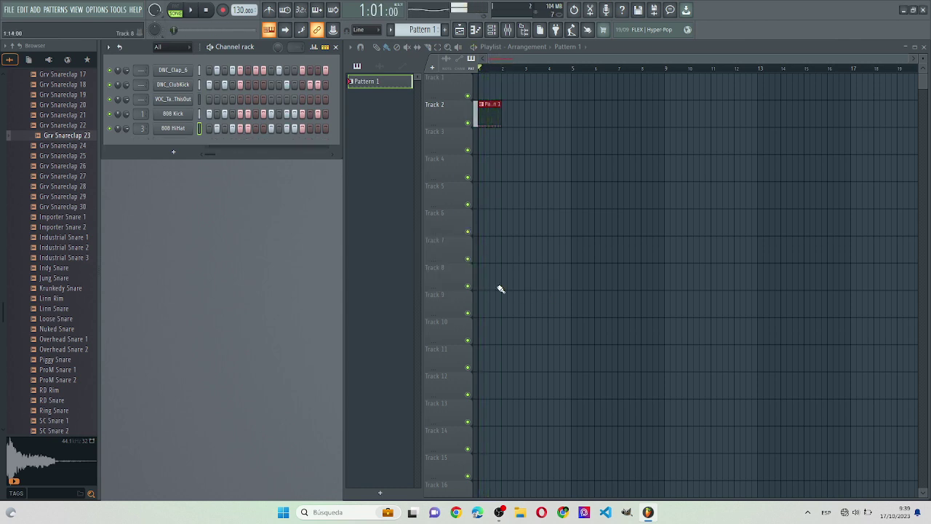
Browse the Loops, Risers and SFX samples, previewing DL Minimus, Riser Laboratory and an SFX sound.
{"action": "scroll", "coordinate": [94, 272], "scroll_direction": "down", "scroll_amount": 15}
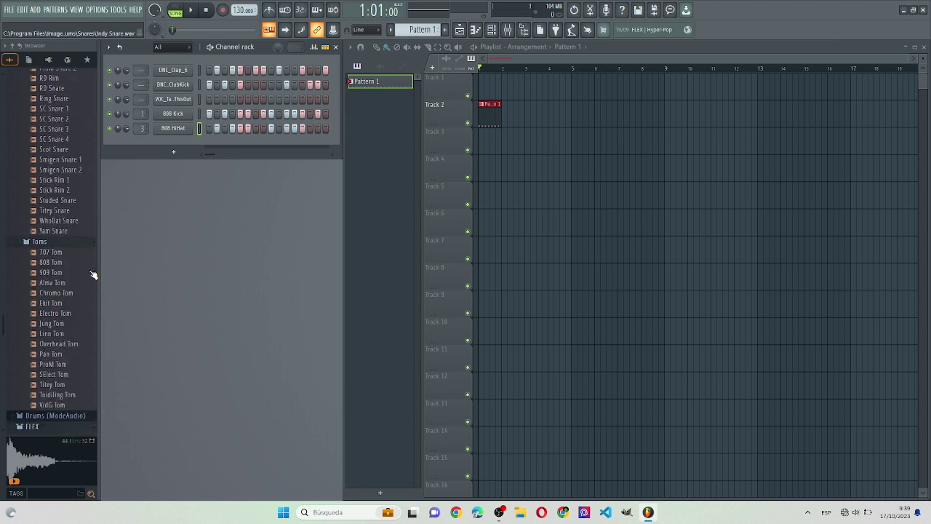
{"action": "scroll", "coordinate": [80, 269], "scroll_direction": "down", "scroll_amount": 15}
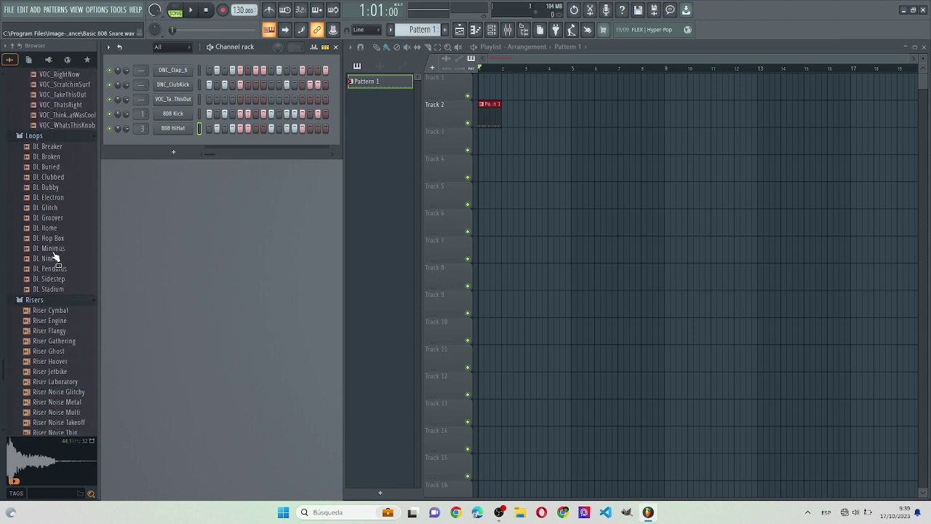
{"action": "left_click", "coordinate": [53, 248]}
{"action": "scroll", "coordinate": [53, 251], "scroll_direction": "down", "scroll_amount": 13}
{"action": "left_click", "coordinate": [53, 251]}
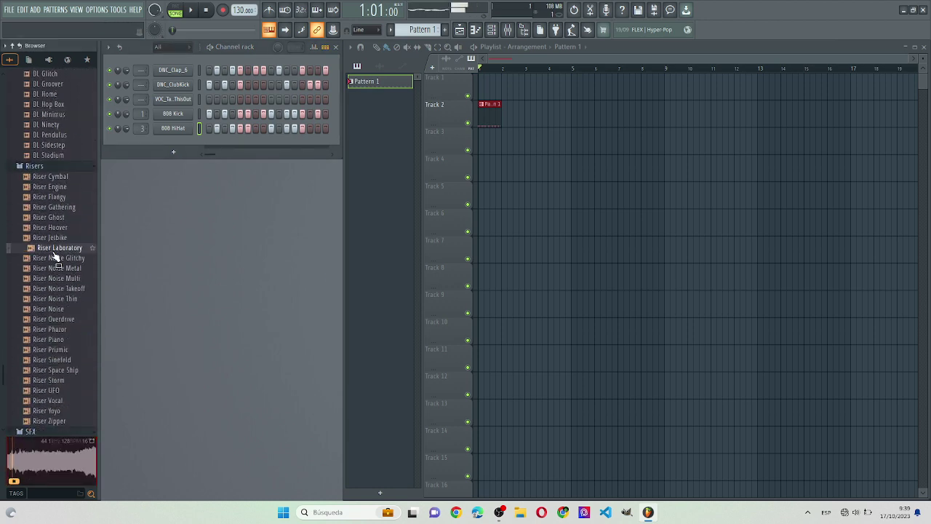
{"action": "scroll", "coordinate": [54, 256], "scroll_direction": "down", "scroll_amount": 12}
{"action": "left_click", "coordinate": [55, 256]}
{"action": "scroll", "coordinate": [55, 256], "scroll_direction": "down", "scroll_amount": 8}
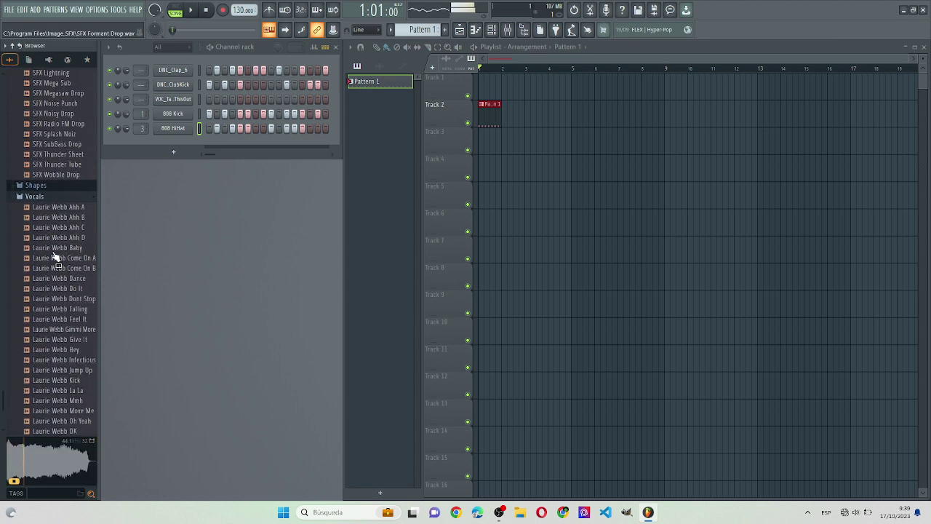
Preview vocal samples in the Vocals folder, including Ahh A, VOC Improv and Ooh B.
{"action": "left_click", "coordinate": [62, 208]}
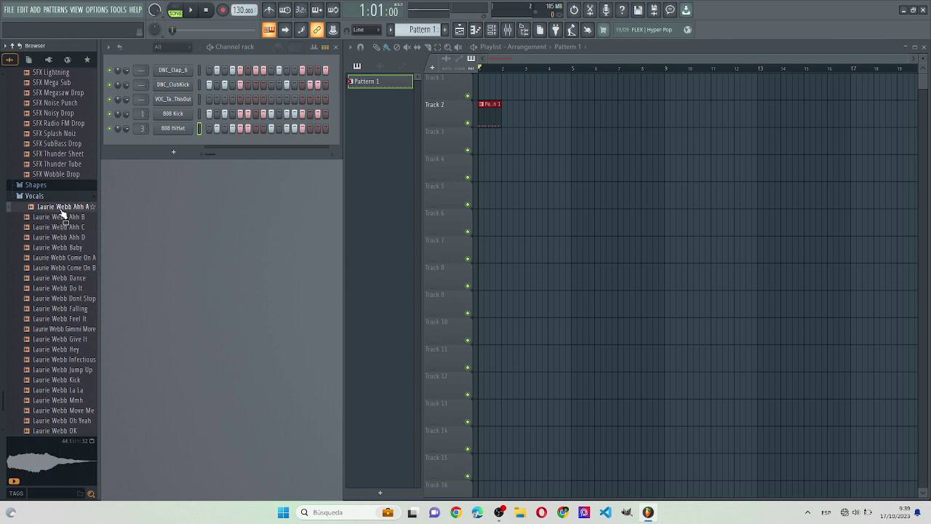
{"action": "scroll", "coordinate": [62, 211], "scroll_direction": "down", "scroll_amount": 10}
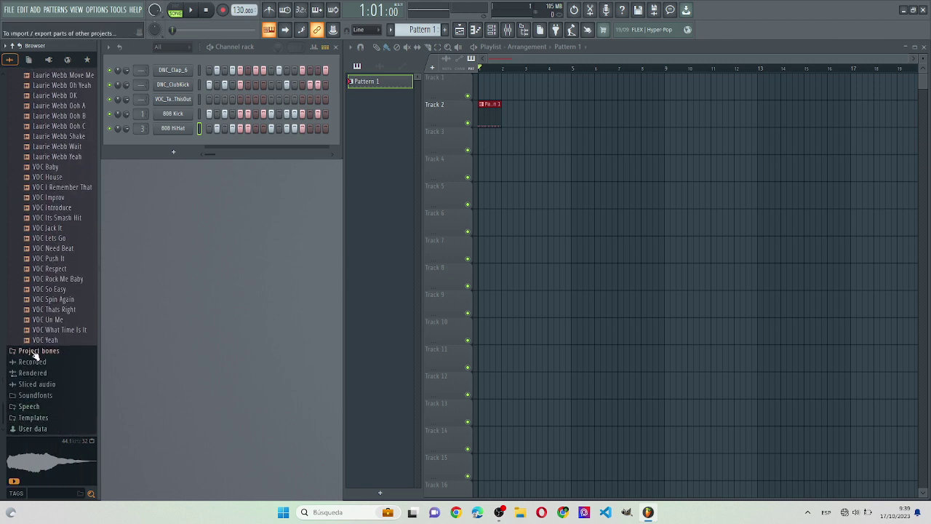
{"action": "left_click", "coordinate": [35, 352]}
{"action": "left_click", "coordinate": [35, 249]}
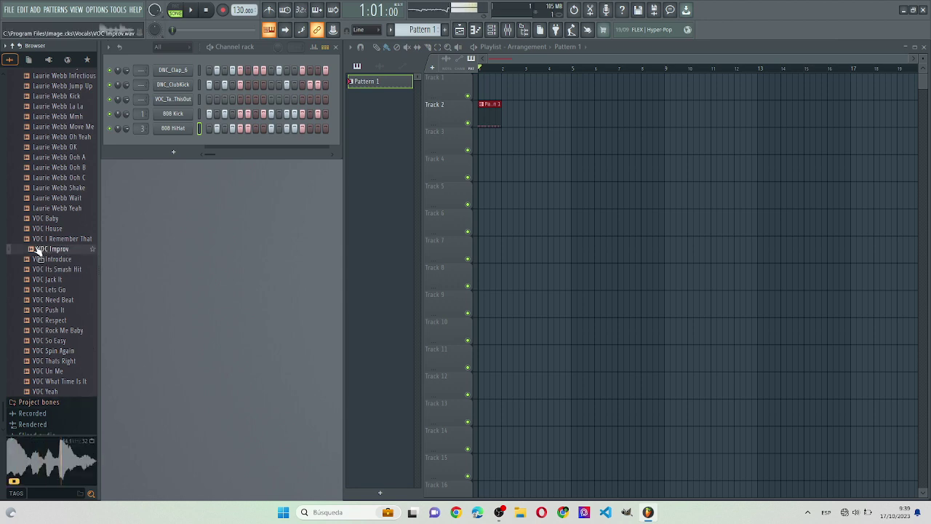
{"action": "left_click_drag", "start_coordinate": [45, 168], "coordinate": [48, 175]}
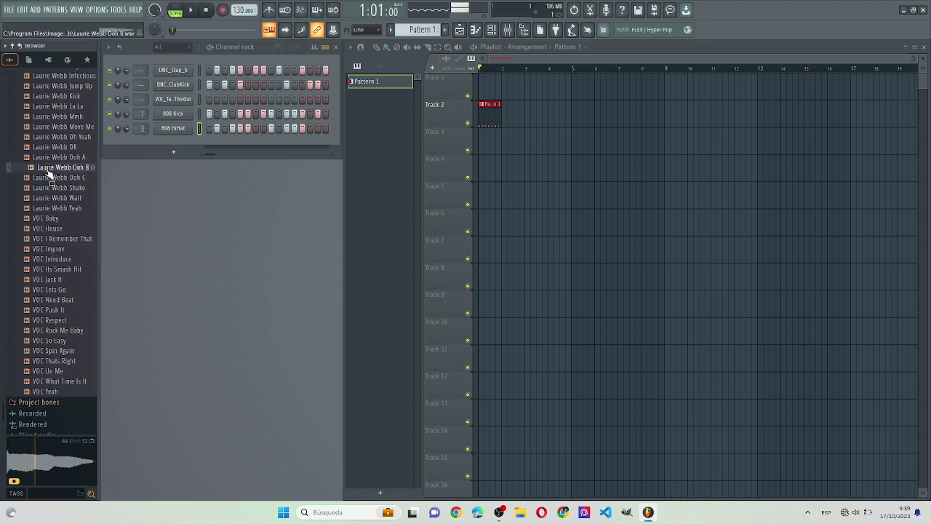
{"action": "scroll", "coordinate": [48, 175], "scroll_direction": "down", "scroll_amount": 3}
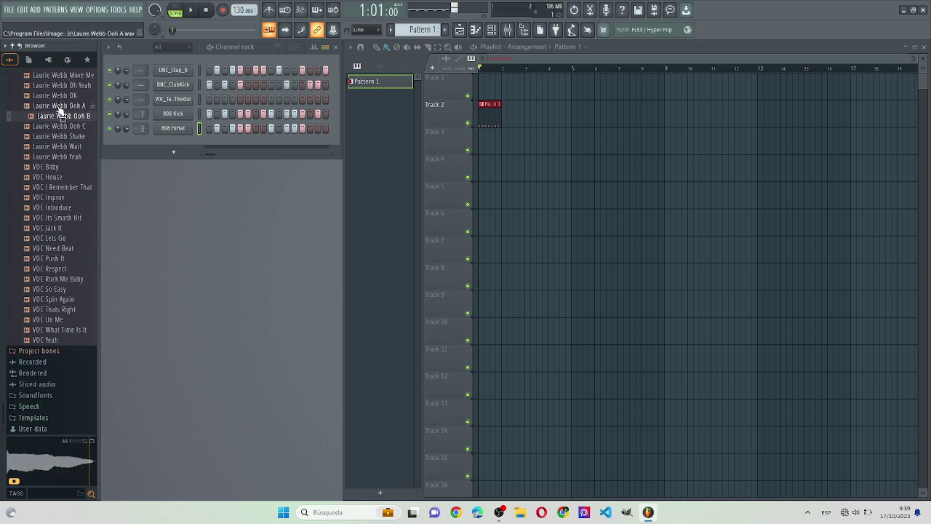
Try the Ooh B vocal as a new channel above DNC_Clap_6 with a trigger on step 1, and play the arrangement.
{"action": "left_click_drag", "start_coordinate": [61, 124], "coordinate": [204, 69]}
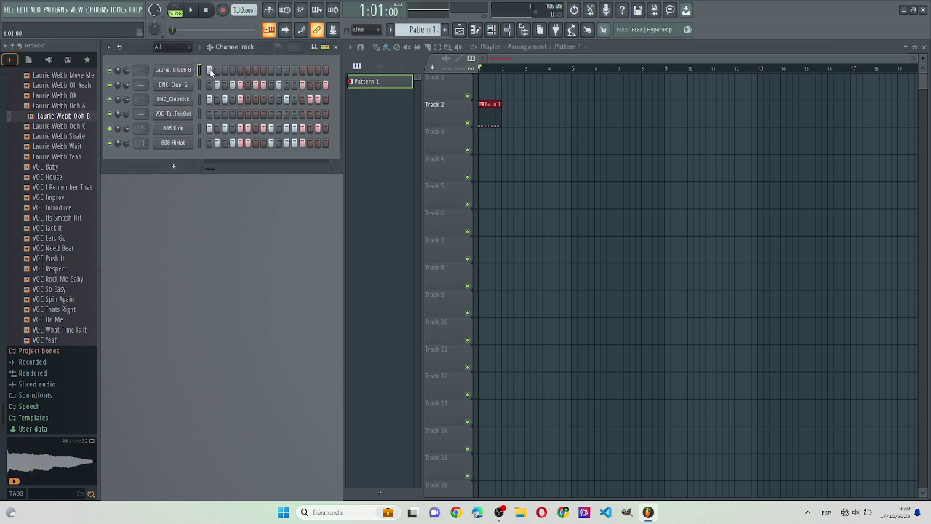
{"action": "key", "text": "space"}
{"action": "key", "text": "space"}
Delete the Ooh B vocal channel from the channel rack.
{"action": "right_click", "coordinate": [171, 72]}
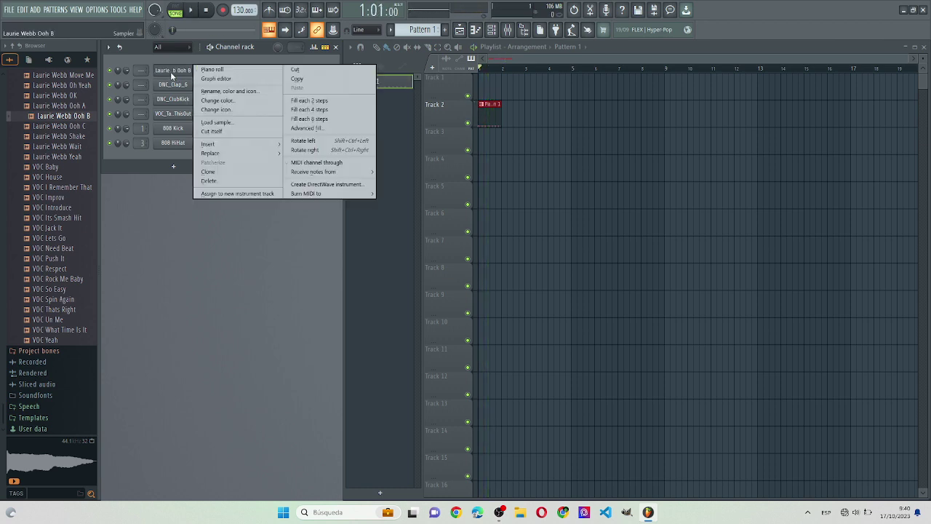
{"action": "left_click", "coordinate": [242, 181]}
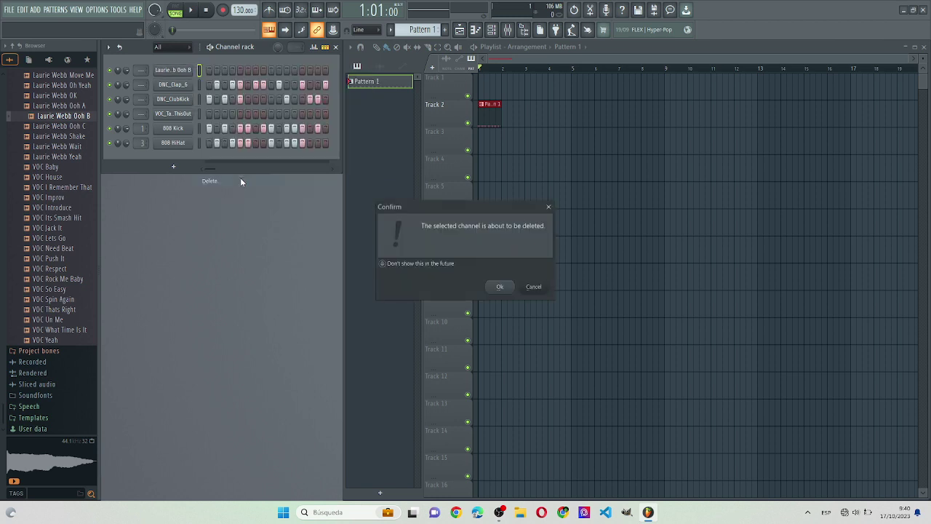
{"action": "left_click", "coordinate": [501, 287]}
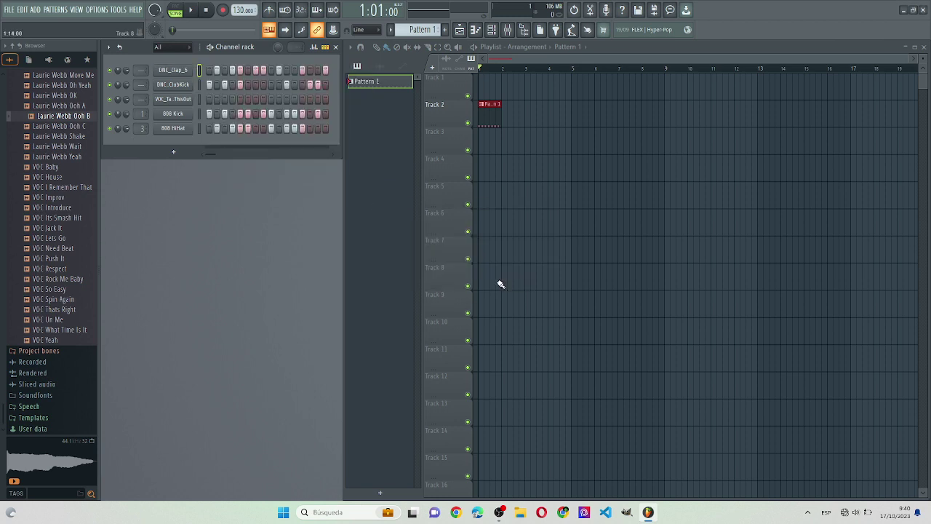
{"action": "scroll", "coordinate": [56, 360], "scroll_direction": "up", "scroll_amount": 3}
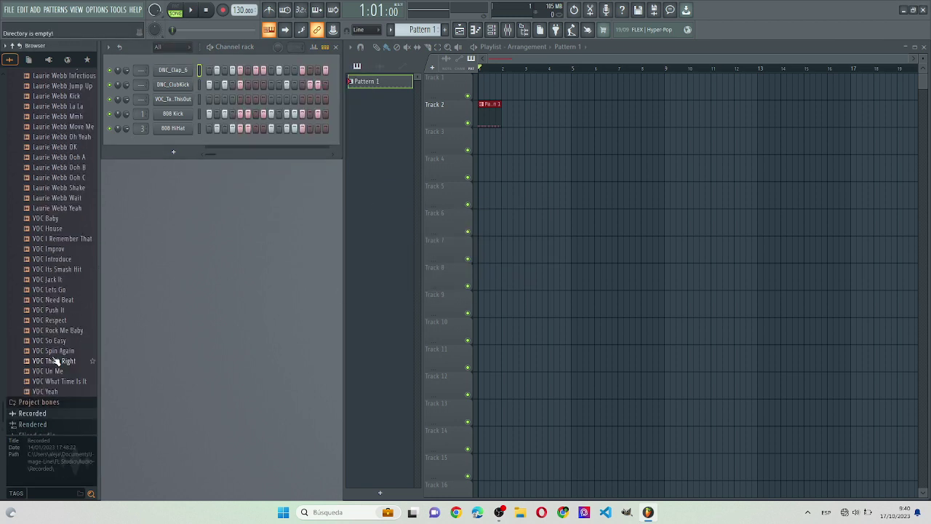
Browse the plugin database generators in the browser, looking through the Misc group and the Patcher folder.
{"action": "left_click", "coordinate": [53, 210]}
{"action": "scroll", "coordinate": [53, 211], "scroll_direction": "down", "scroll_amount": 3}
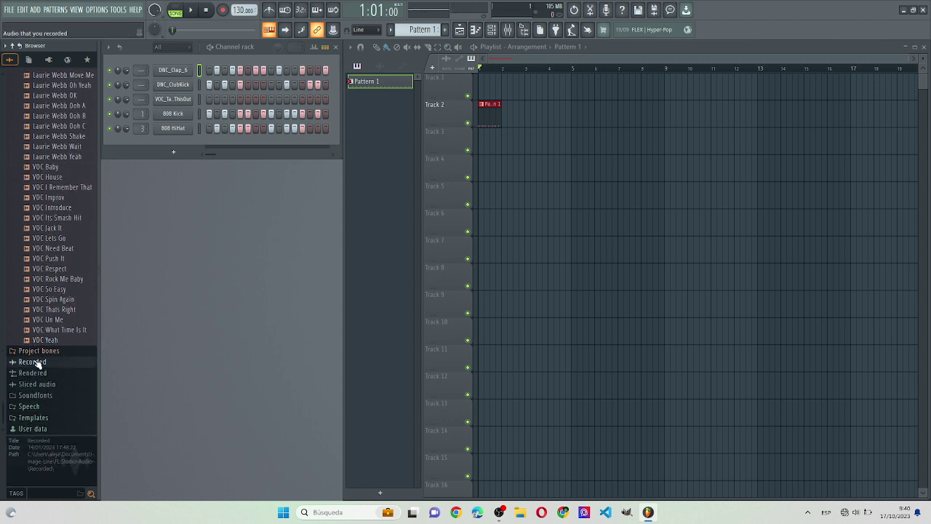
{"action": "scroll", "coordinate": [43, 356], "scroll_direction": "up", "scroll_amount": 20}
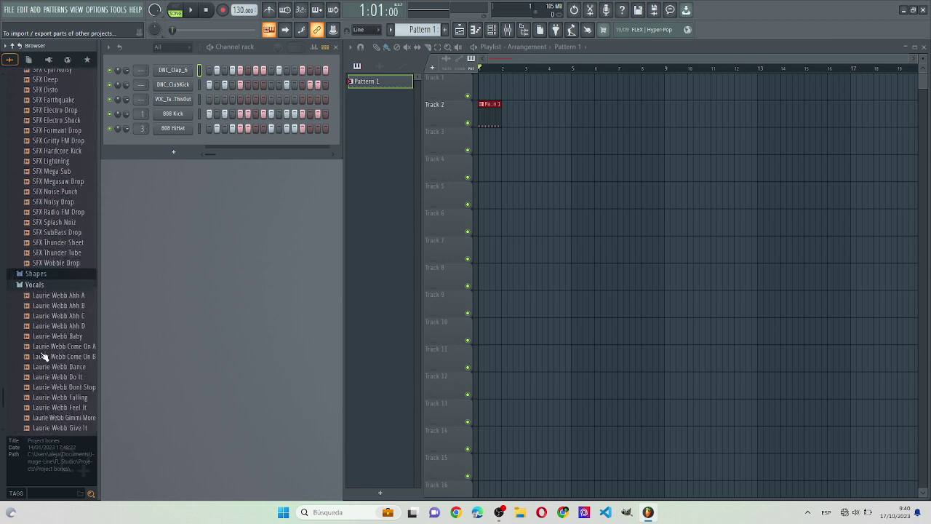
{"action": "scroll", "coordinate": [44, 356], "scroll_direction": "up", "scroll_amount": 20}
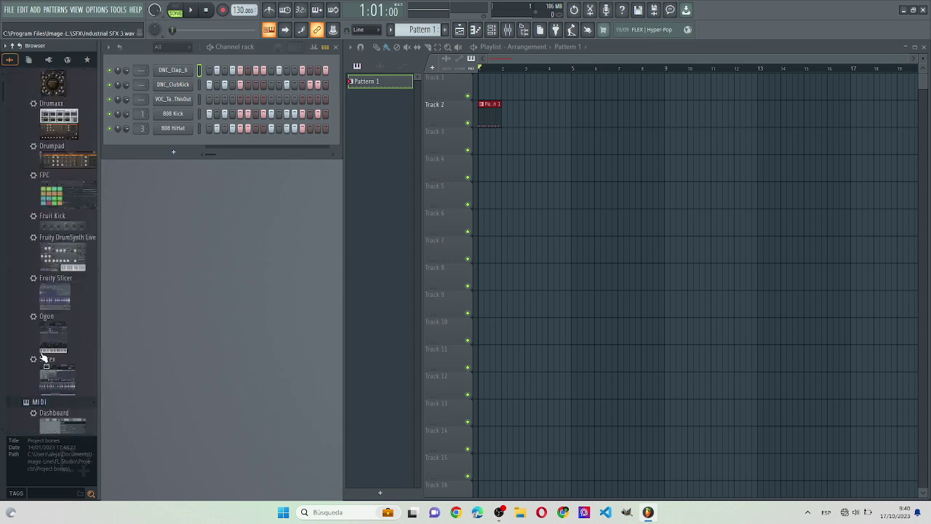
{"action": "scroll", "coordinate": [42, 356], "scroll_direction": "down", "scroll_amount": 1}
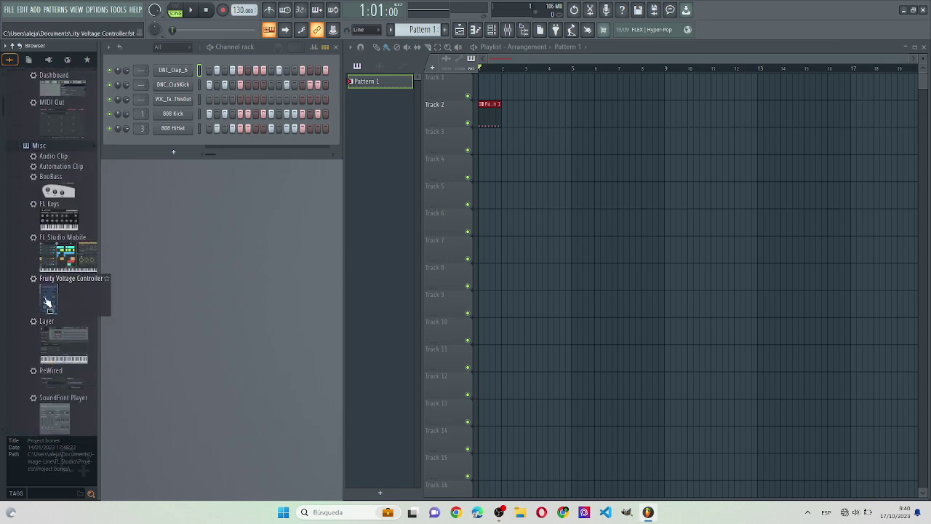
{"action": "scroll", "coordinate": [62, 251], "scroll_direction": "down", "scroll_amount": 1}
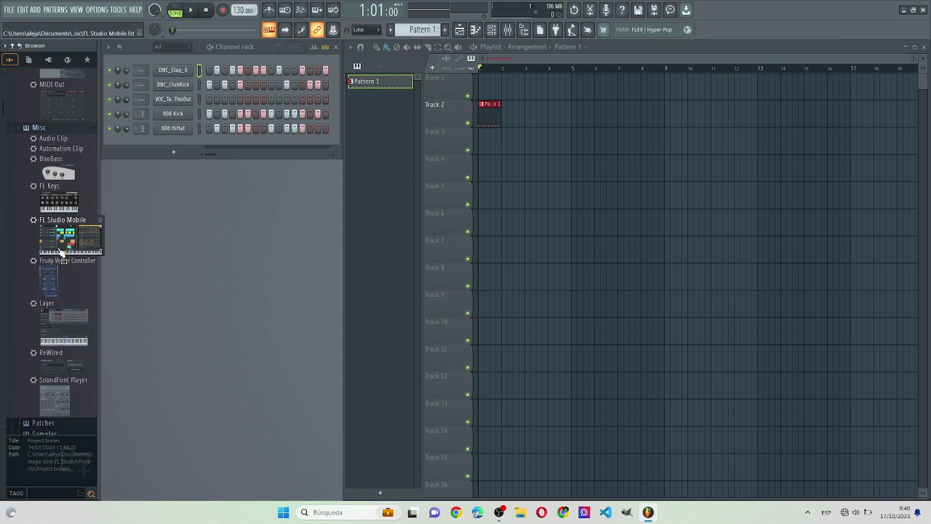
{"action": "scroll", "coordinate": [54, 229], "scroll_direction": "down", "scroll_amount": 3}
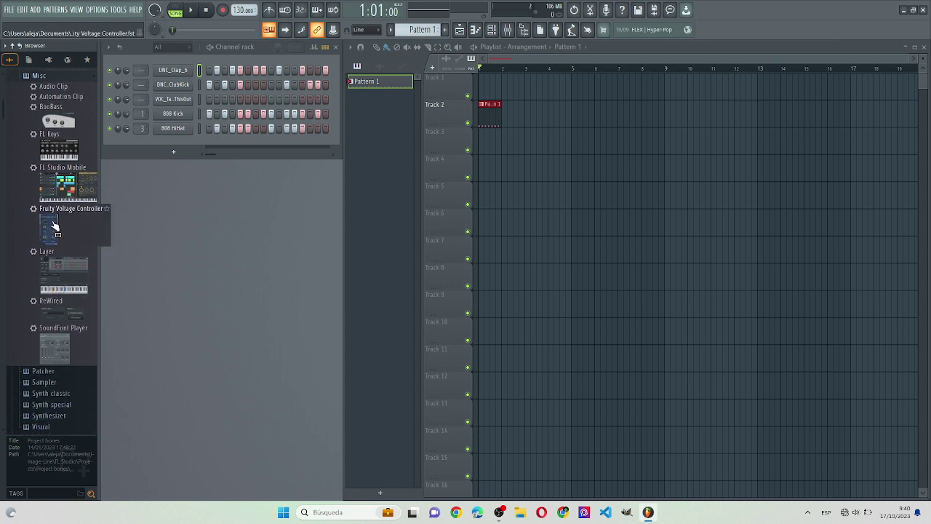
{"action": "scroll", "coordinate": [54, 229], "scroll_direction": "down", "scroll_amount": 4}
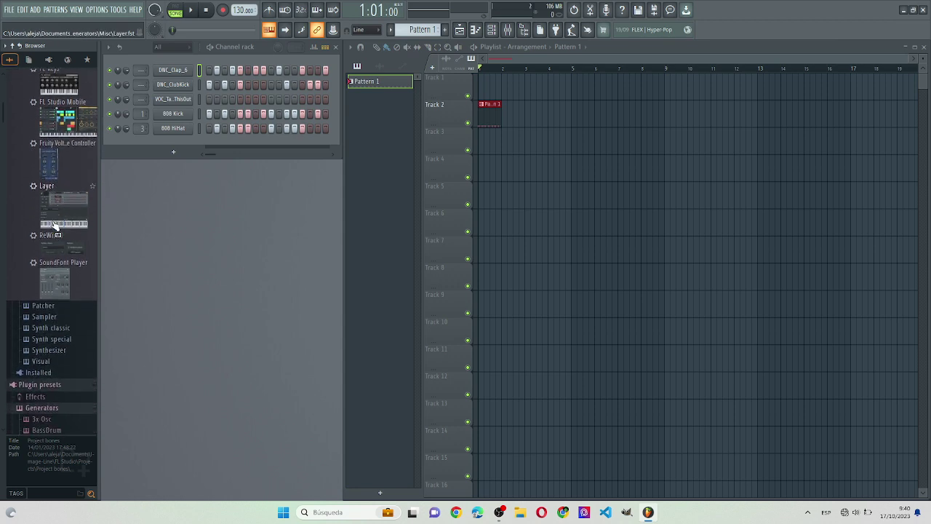
{"action": "left_click", "coordinate": [40, 305]}
{"action": "scroll", "coordinate": [62, 232], "scroll_direction": "down", "scroll_amount": 10}
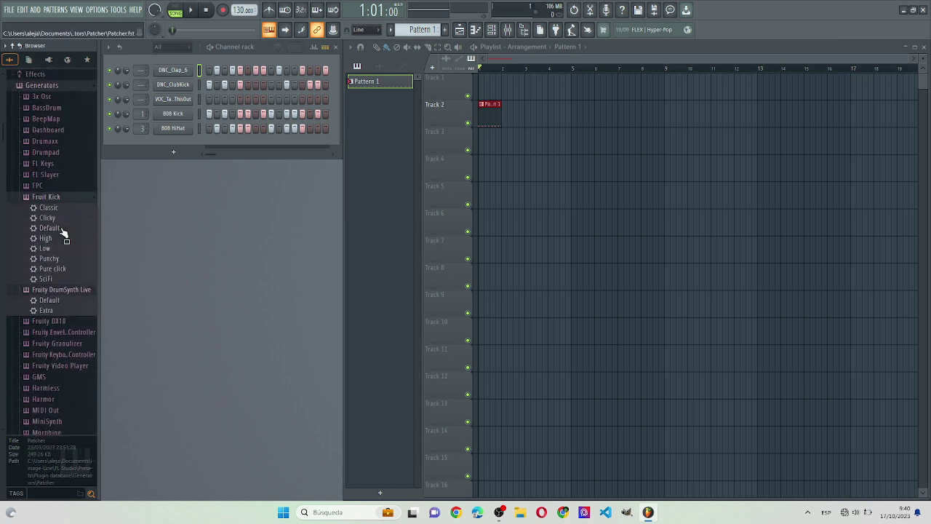
Look through the Drumpad generator presets, opening the Default and Cymbals groups.
{"action": "left_click", "coordinate": [45, 151]}
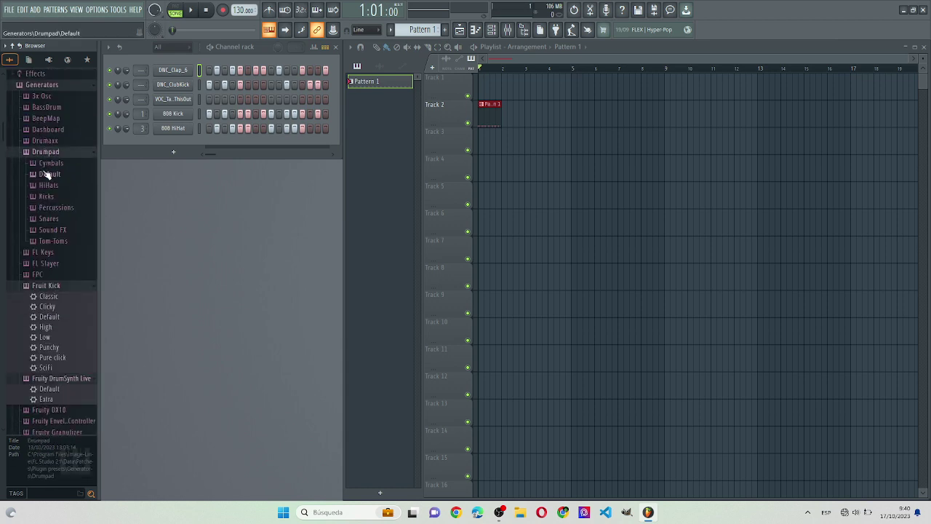
{"action": "left_click", "coordinate": [49, 174]}
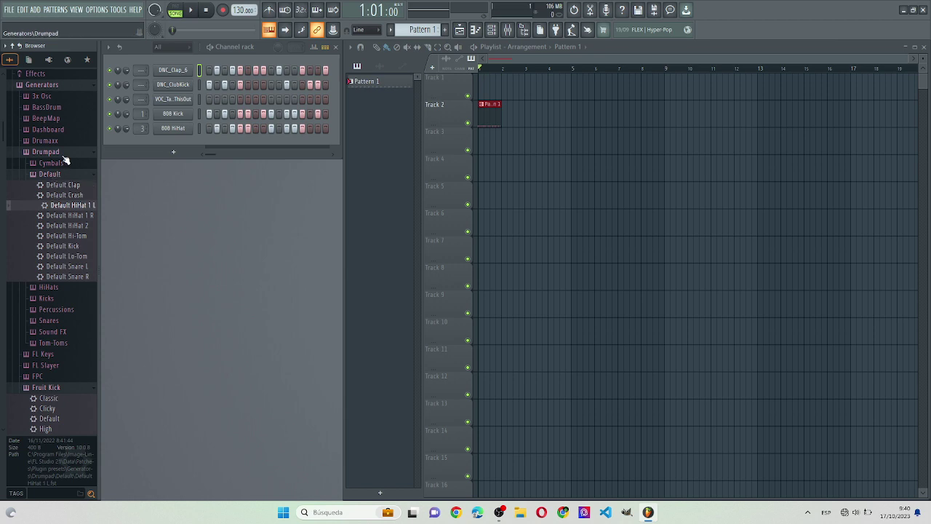
{"action": "left_click", "coordinate": [62, 164]}
{"action": "scroll", "coordinate": [62, 166], "scroll_direction": "down", "scroll_amount": 15}
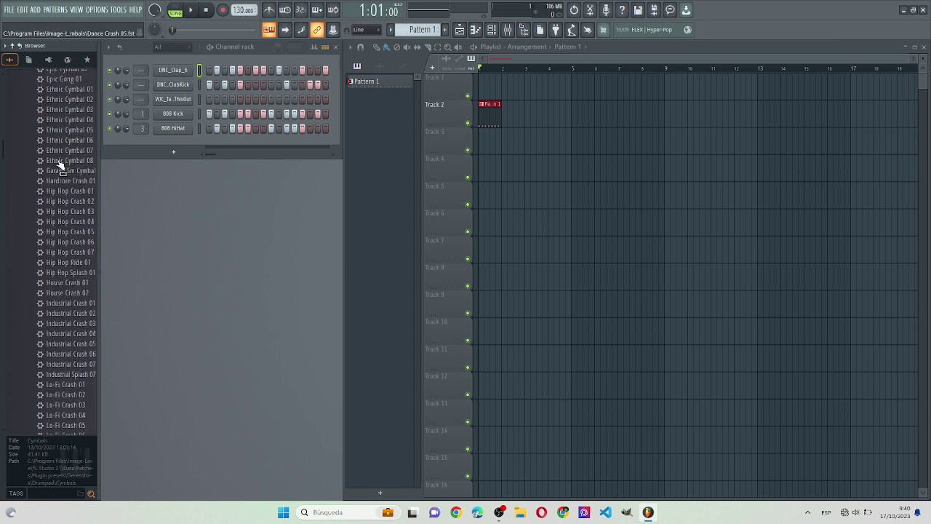
{"action": "scroll", "coordinate": [62, 166], "scroll_direction": "down", "scroll_amount": 15}
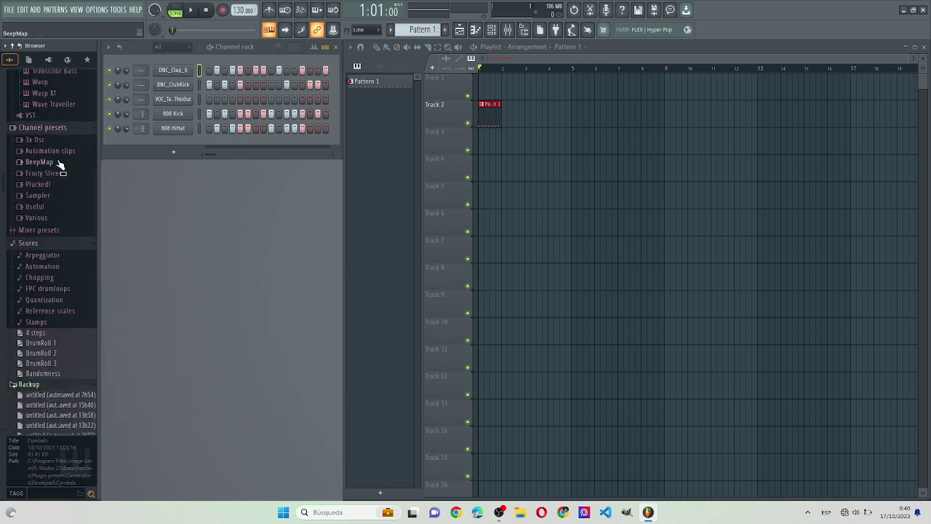
Browse the Sampler channel presets and Arpeggiator scores, previewing the Simple score under 2 notes.
{"action": "left_click", "coordinate": [40, 197]}
{"action": "scroll", "coordinate": [40, 204], "scroll_direction": "down", "scroll_amount": 2}
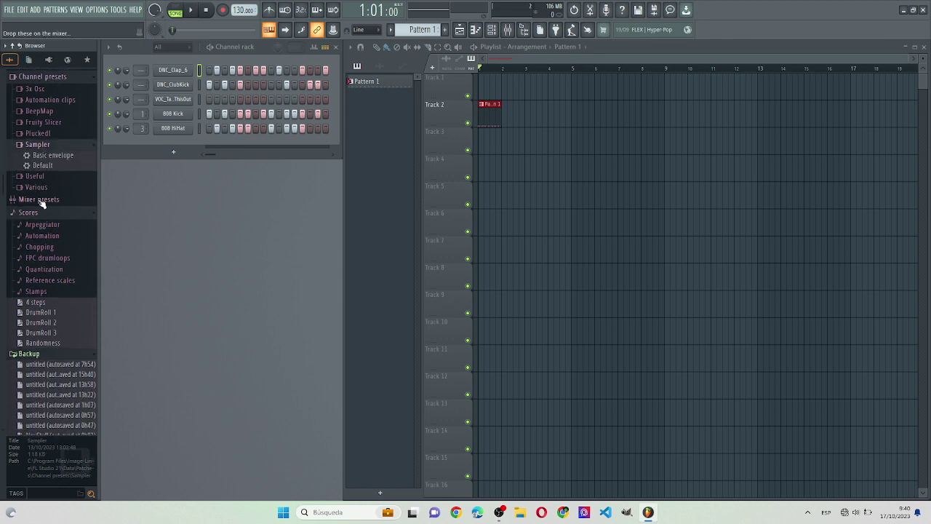
{"action": "left_click", "coordinate": [38, 224]}
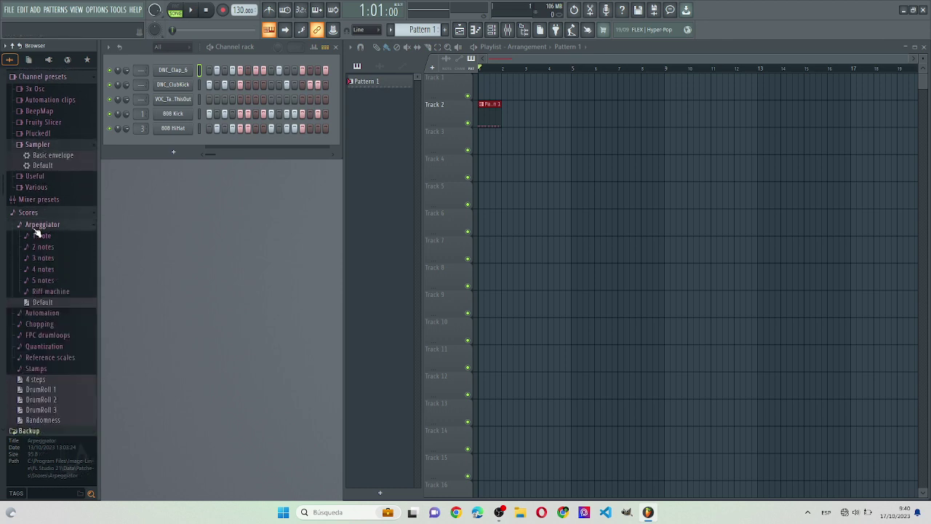
{"action": "left_click", "coordinate": [36, 246]}
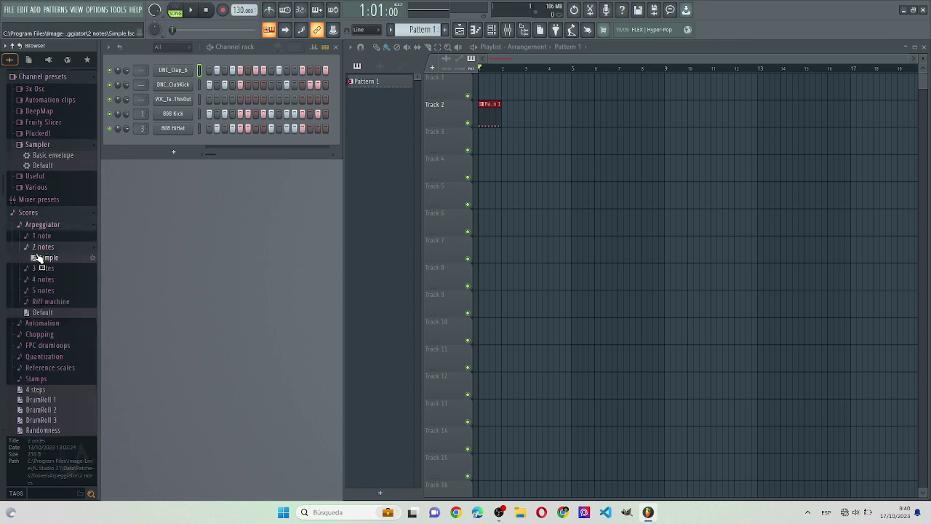
{"action": "left_click", "coordinate": [39, 258]}
{"action": "scroll", "coordinate": [40, 258], "scroll_direction": "down", "scroll_amount": 4}
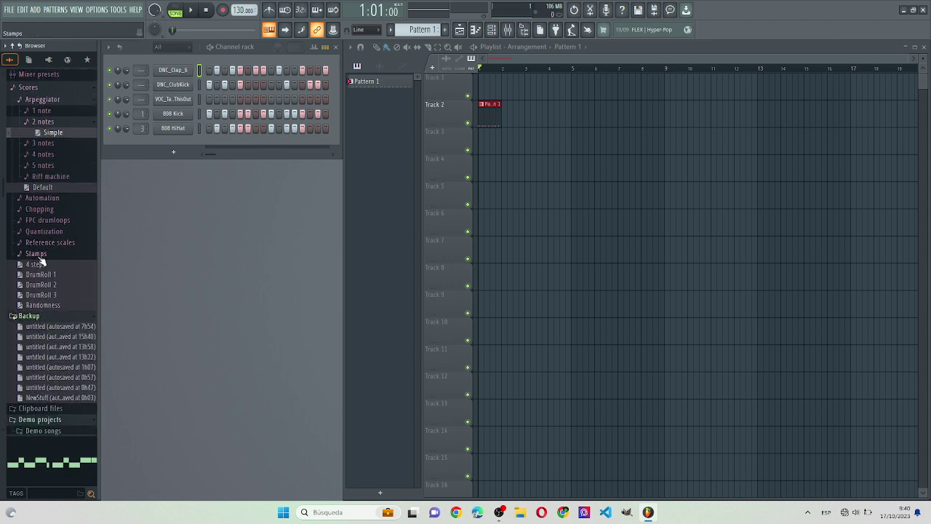
Look into the Visual and Razer Chroma demo project folders, collapse the Packs folder and check My projects.
{"action": "scroll", "coordinate": [46, 268], "scroll_direction": "down", "scroll_amount": 6}
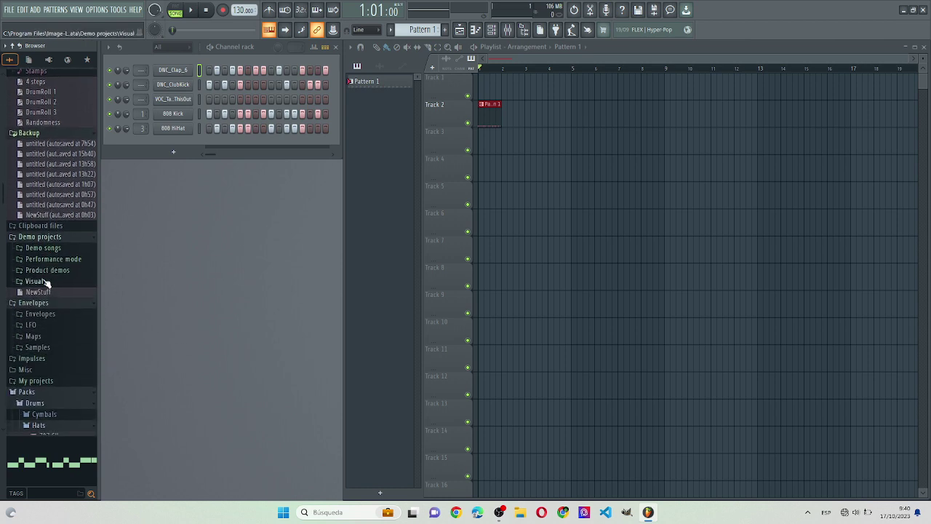
{"action": "left_click", "coordinate": [45, 283]}
{"action": "left_click", "coordinate": [45, 293]}
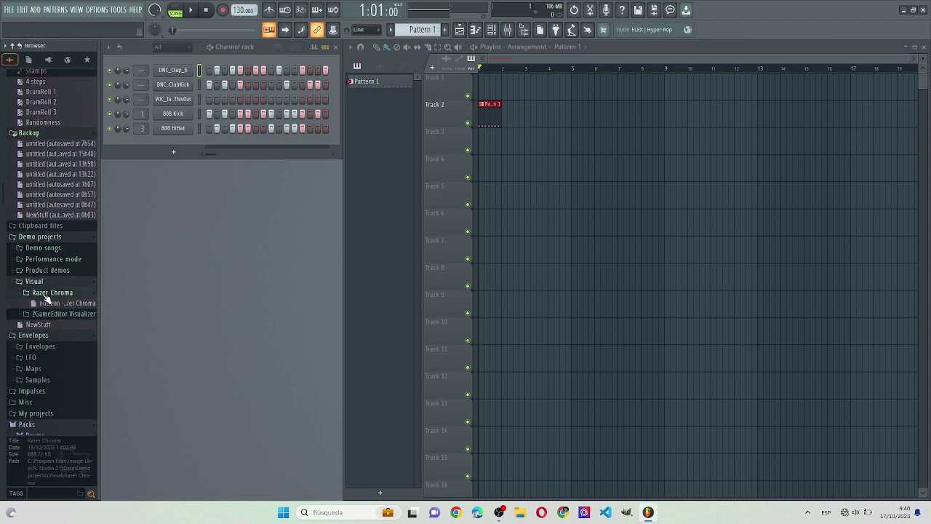
{"action": "scroll", "coordinate": [47, 298], "scroll_direction": "down", "scroll_amount": 6}
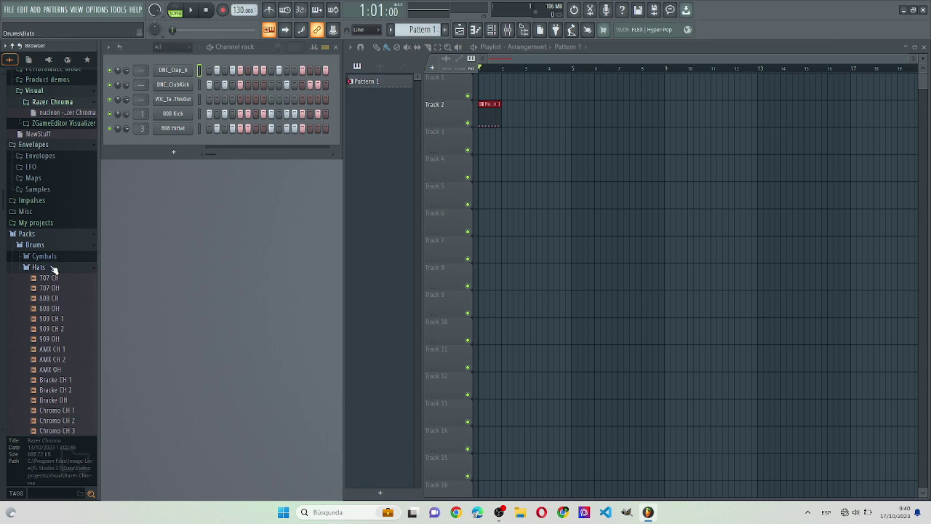
{"action": "left_click", "coordinate": [60, 238]}
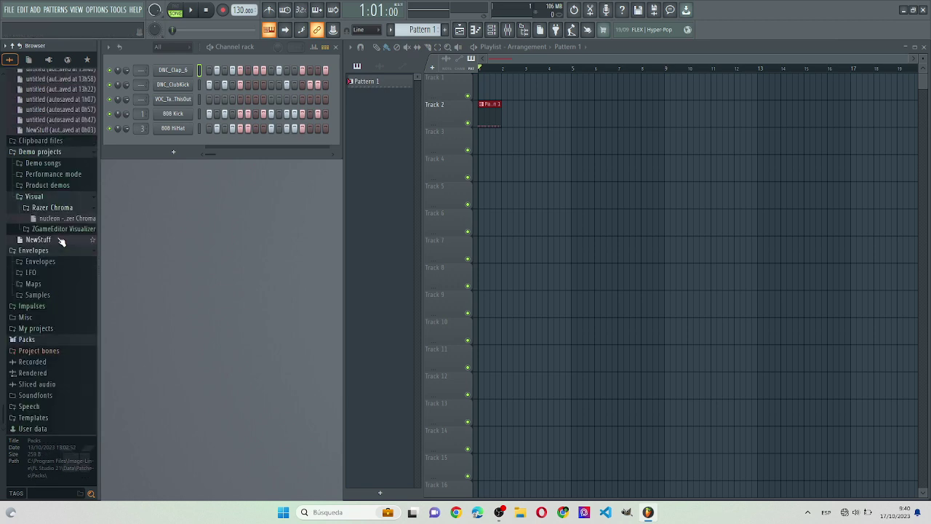
{"action": "left_click", "coordinate": [52, 330]}
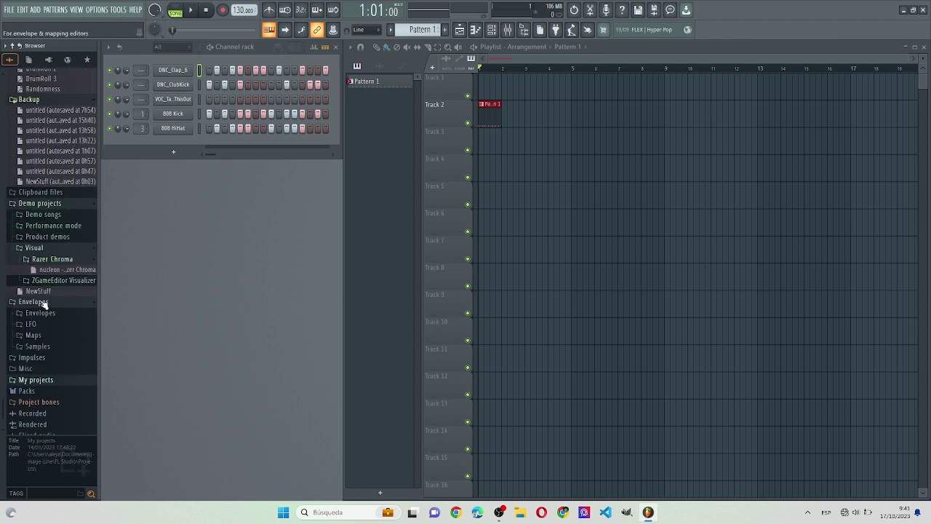
Open the Guitar Cabinet folder in Impulses and preview its IMP Cabinet Model samples through Model T.
{"action": "left_click", "coordinate": [43, 357]}
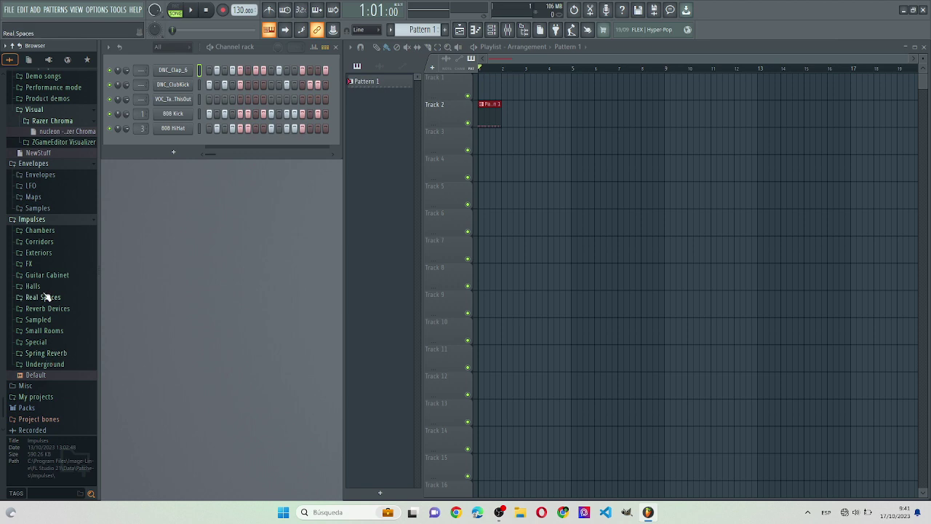
{"action": "left_click", "coordinate": [51, 279]}
{"action": "left_click", "coordinate": [52, 283]}
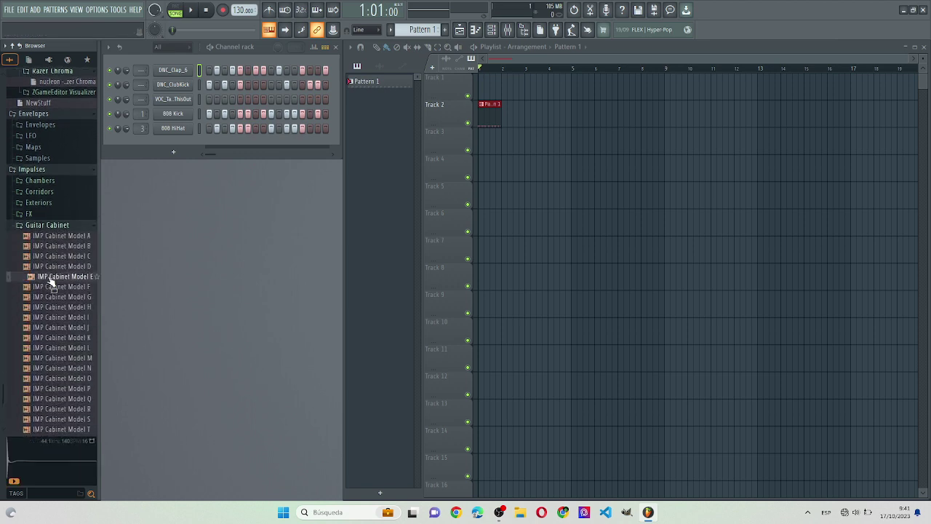
{"action": "left_click", "coordinate": [51, 267]}
{"action": "key", "text": "Down"}
{"action": "key", "text": "Down"}
{"action": "key", "text": "Down"}
{"action": "key", "text": "Down"}
{"action": "key", "text": "Down"}
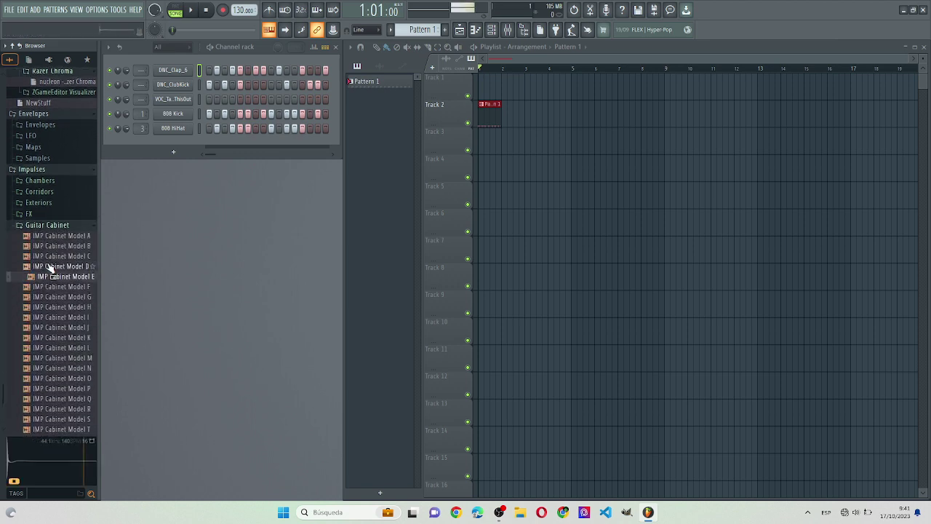
{"action": "key", "text": "Down"}
{"action": "key", "text": "Down"}
{"action": "key", "text": "Down"}
{"action": "key", "text": "Down"}
{"action": "key", "text": "Down"}
{"action": "key", "text": "Down"}
{"action": "key", "text": "Down"}
{"action": "key", "text": "Down"}
{"action": "key", "text": "Down"}
{"action": "key", "text": "Down"}
{"action": "key", "text": "Down"}
{"action": "key", "text": "Down"}
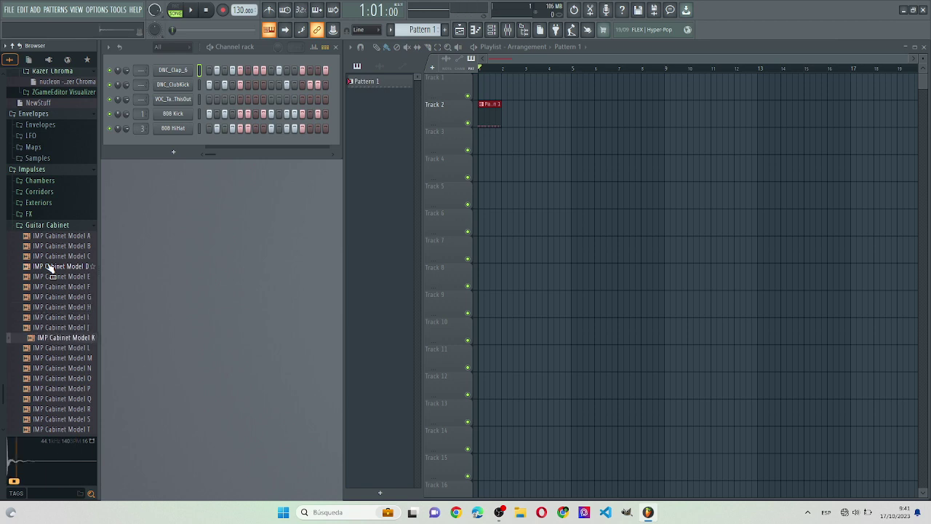
{"action": "key", "text": "Up"}
{"action": "key", "text": "Up"}
{"action": "key", "text": "Up"}
{"action": "key", "text": "Up"}
{"action": "key", "text": "Up"}
{"action": "key", "text": "Up"}
{"action": "key", "text": "Up"}
{"action": "key", "text": "Up"}
{"action": "key", "text": "Up"}
{"action": "key", "text": "Up"}
{"action": "key", "text": "Up"}
{"action": "key", "text": "Up"}
{"action": "key", "text": "Up"}
{"action": "key", "text": "Up"}
{"action": "key", "text": "Up"}
{"action": "key", "text": "Up"}
{"action": "key", "text": "Up"}
{"action": "key", "text": "Up"}
{"action": "key", "text": "Up"}
{"action": "key", "text": "Up"}
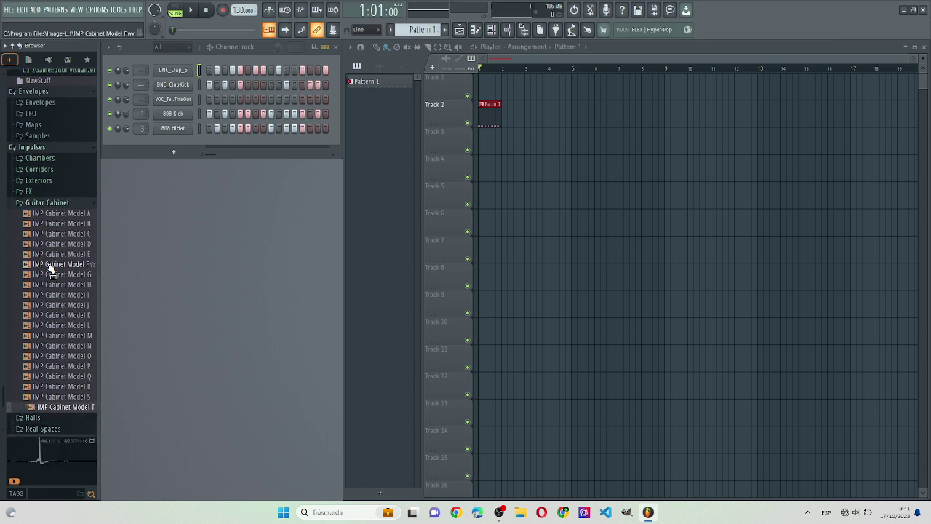
{"action": "key", "text": "Up"}
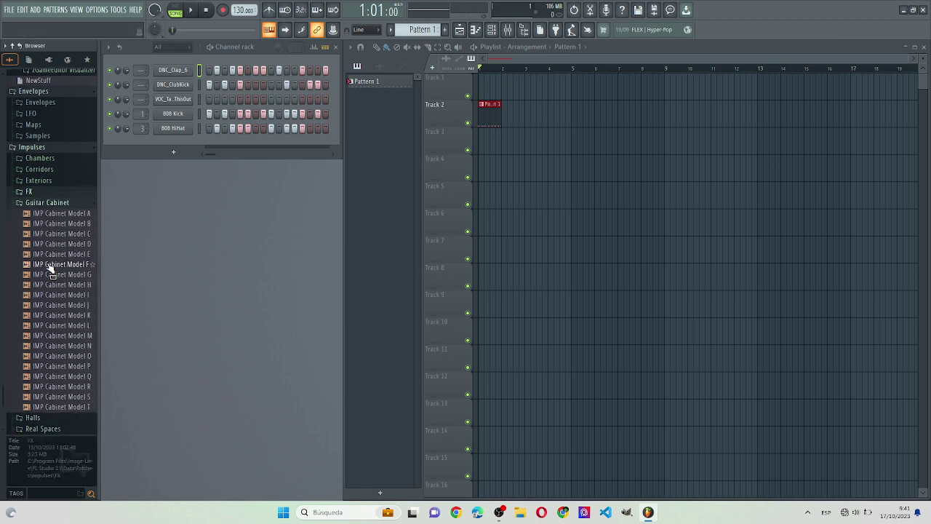
Open the FX folder in Impulses and preview its samples from IMP bee_pipe through IMP piano_pedal_up, returning to IMP piano_pedal_down.
{"action": "key", "text": "space"}
{"action": "key", "text": "space"}
{"action": "key", "text": "Right"}
{"action": "key", "text": "Down"}
{"action": "key", "text": "Down"}
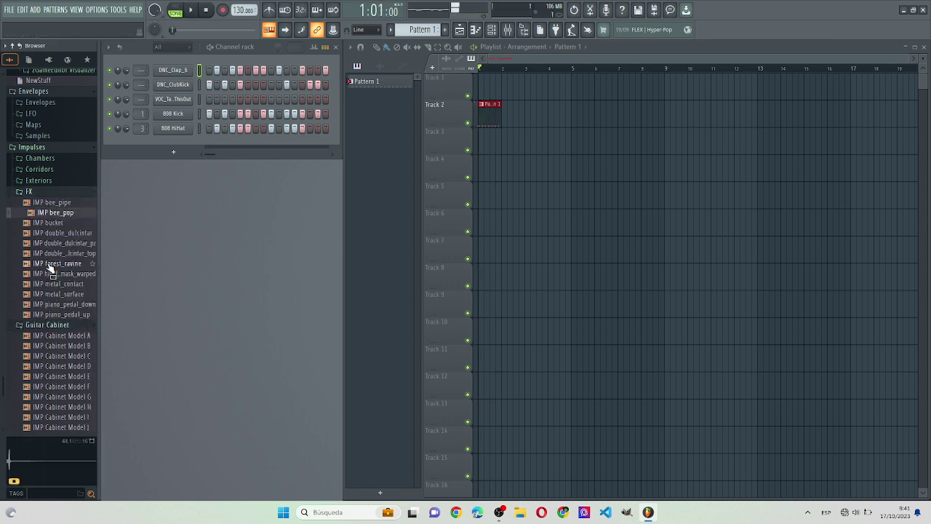
{"action": "key", "text": "Down"}
{"action": "key", "text": "Down"}
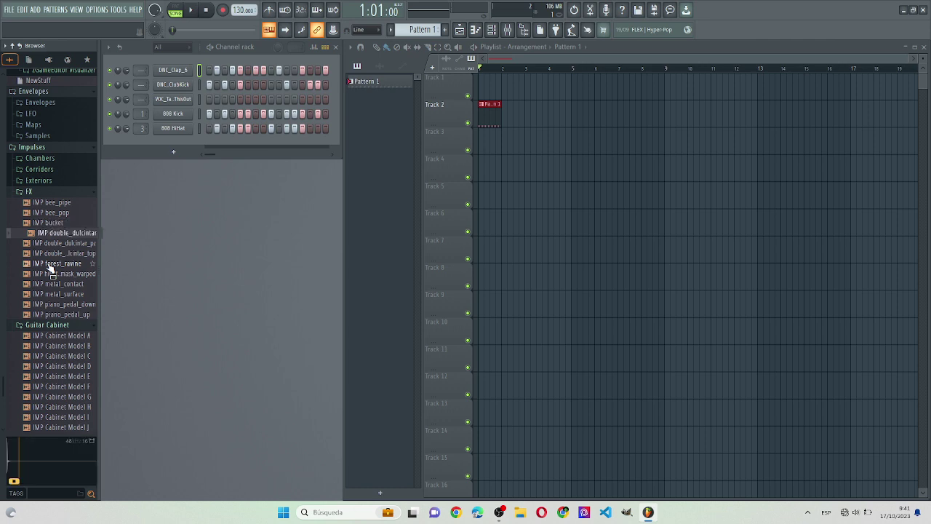
{"action": "key", "text": "Down"}
{"action": "key", "text": "Down"}
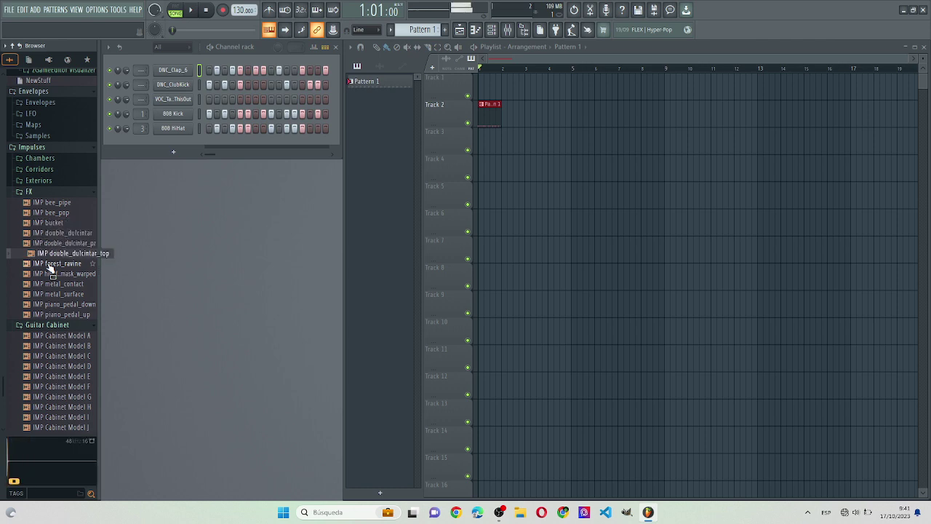
{"action": "key", "text": "Down"}
{"action": "key", "text": "Down"}
{"action": "key", "text": "Down"}
{"action": "key", "text": "Down"}
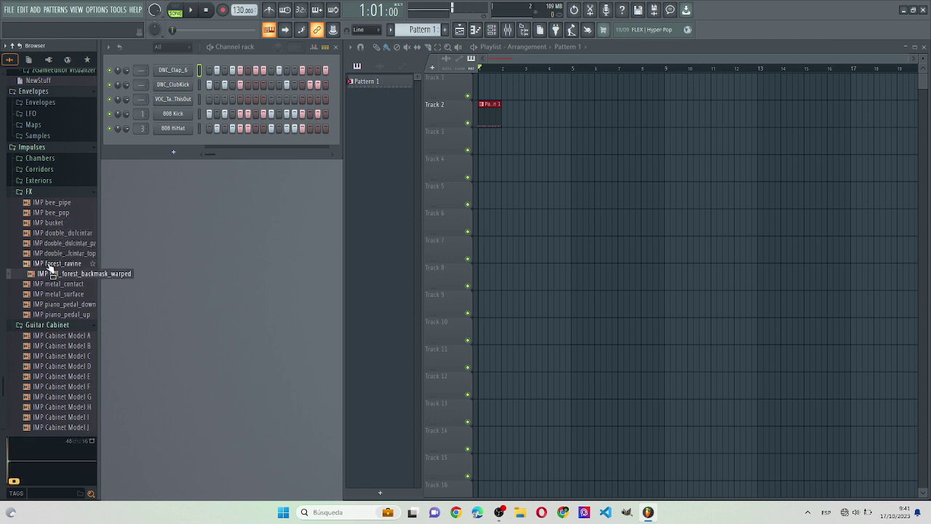
{"action": "key", "text": "Down"}
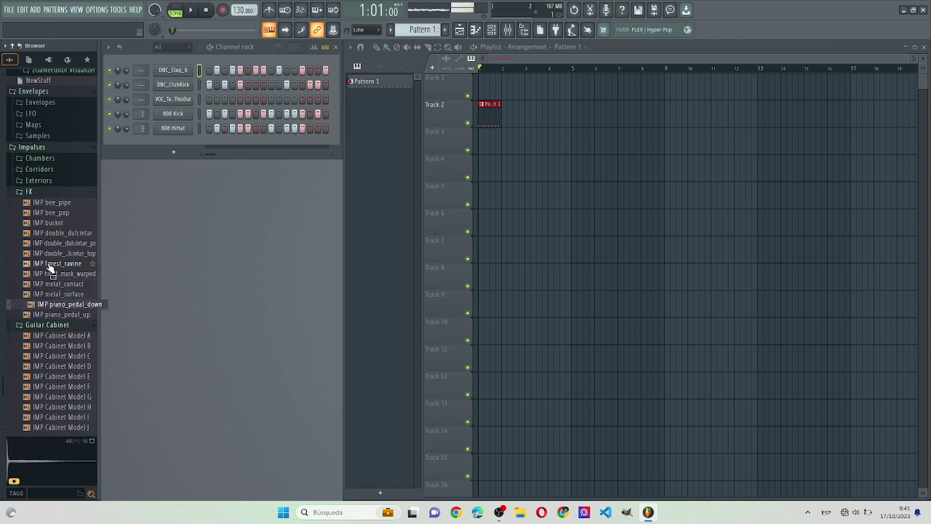
{"action": "key", "text": "Down"}
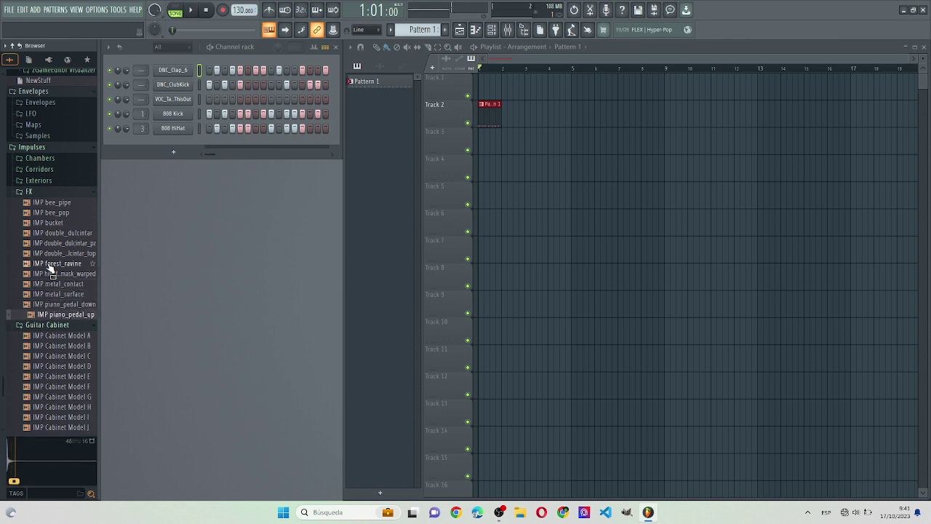
{"action": "key", "text": "Up"}
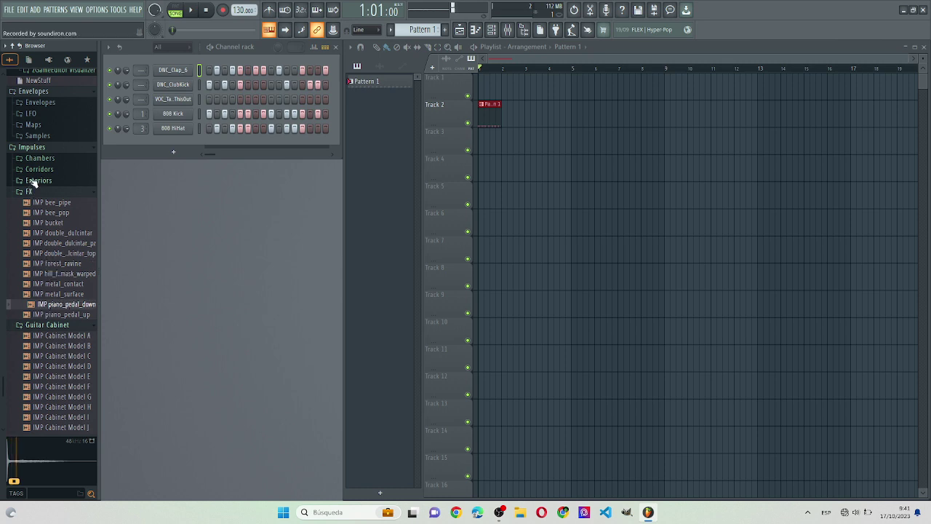
{"action": "key", "text": "space"}
{"action": "key", "text": "space"}
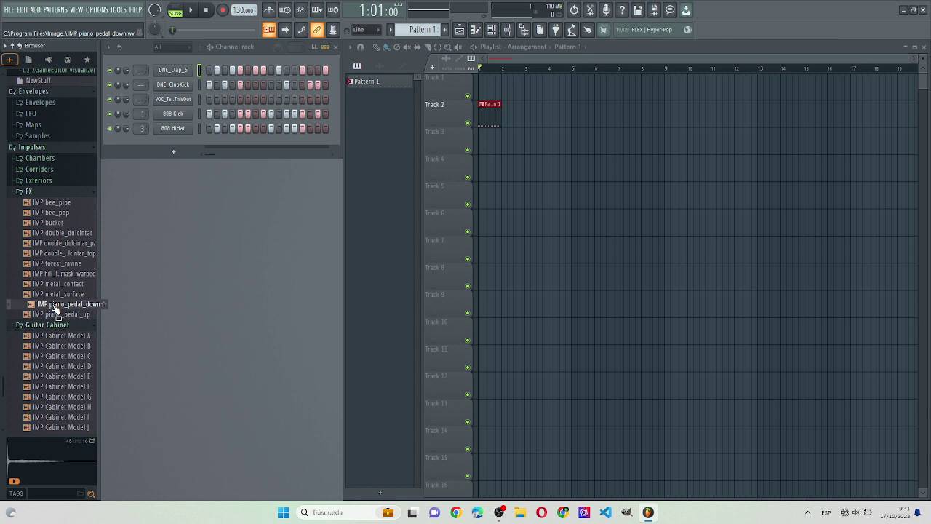
Place the IMP piano_pedal_down sample on Track 1, move the Track 2 Pattern 1 clip to bar 4, and play the song.
{"action": "left_click_drag", "start_coordinate": [56, 310], "coordinate": [557, 100]}
{"action": "key", "text": "space"}
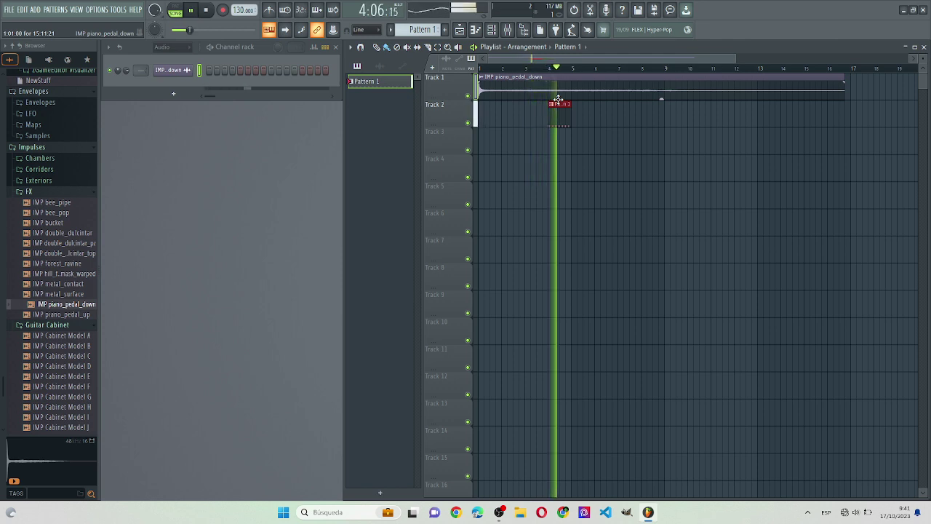
{"action": "key", "text": "space"}
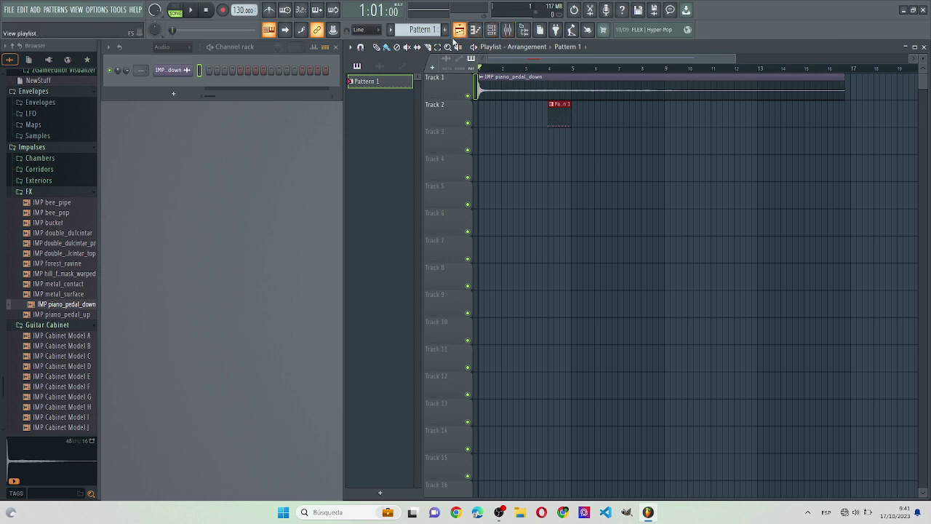
Add a second Pattern 1 clip at bar 5 on Track 2 and play the arrangement.
{"action": "left_click", "coordinate": [578, 122]}
{"action": "key", "text": "space"}
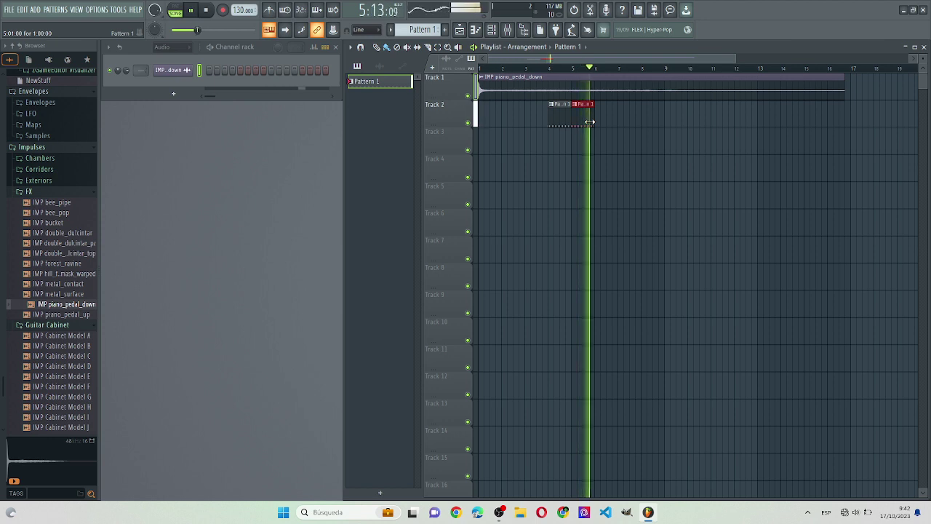
{"action": "key", "text": "space"}
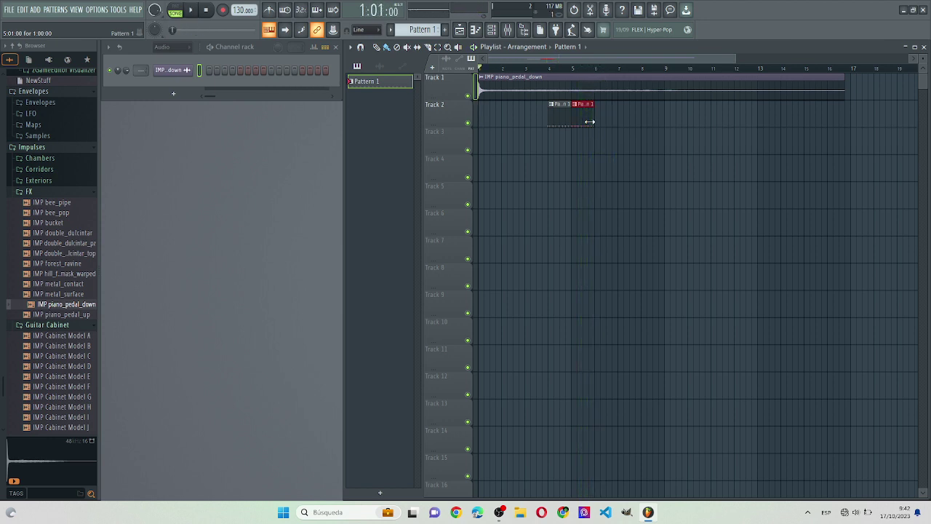
Preview IMP Cabinet Model C and IMP double_dulcintar_pz, then open the Exteriors impulses and preview samples from IMP field_clearing_c to IMP forest_in_tree.
{"action": "left_click", "coordinate": [51, 356]}
{"action": "scroll", "coordinate": [53, 365], "scroll_direction": "down", "scroll_amount": 1}
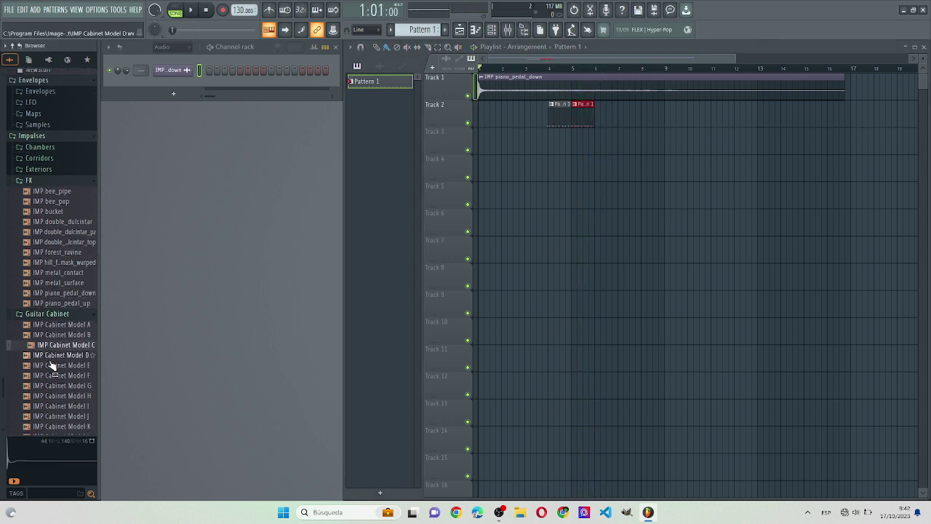
{"action": "scroll", "coordinate": [52, 365], "scroll_direction": "down", "scroll_amount": 1}
{"action": "left_click", "coordinate": [55, 213]}
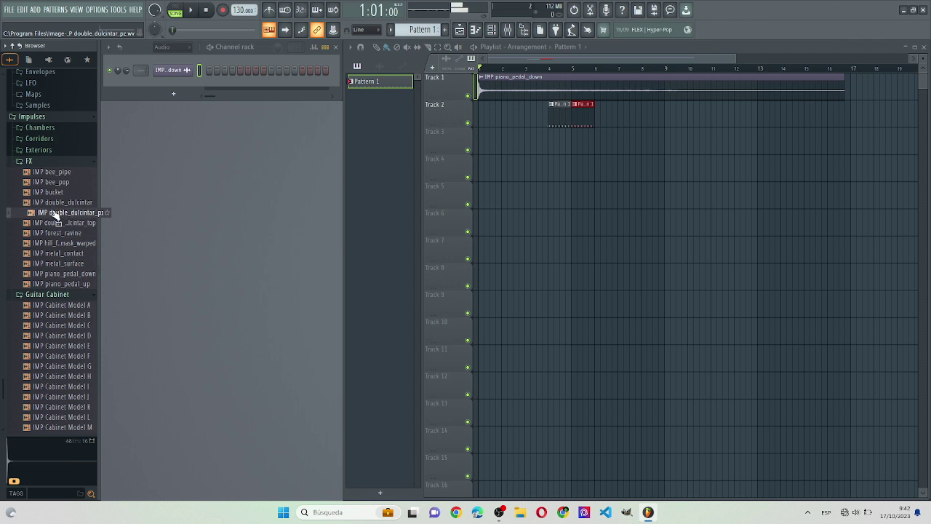
{"action": "left_click", "coordinate": [51, 151]}
{"action": "left_click", "coordinate": [51, 153]}
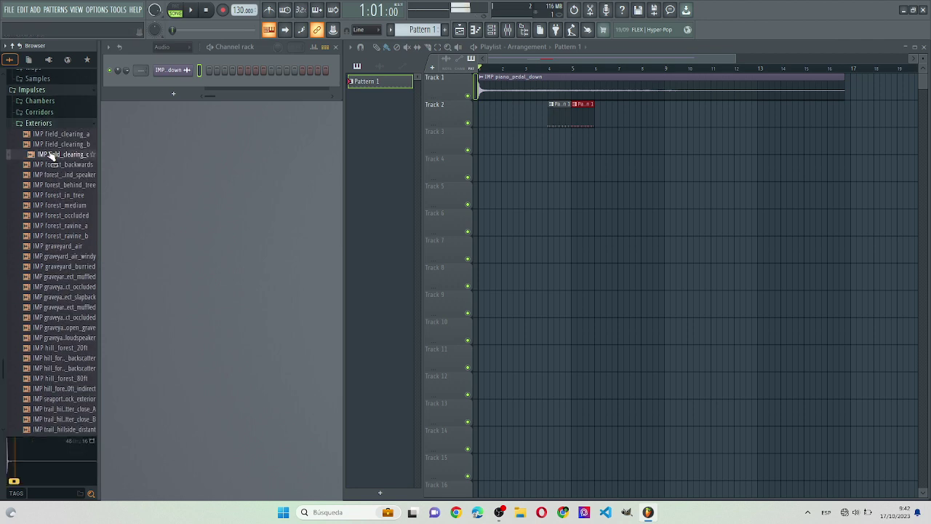
{"action": "left_click", "coordinate": [48, 164]}
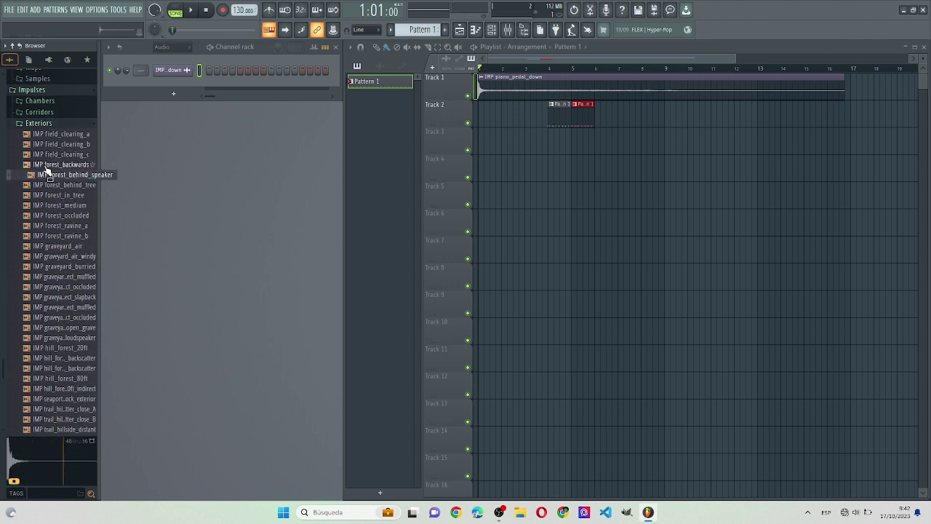
{"action": "key", "text": "Down"}
{"action": "key", "text": "Down"}
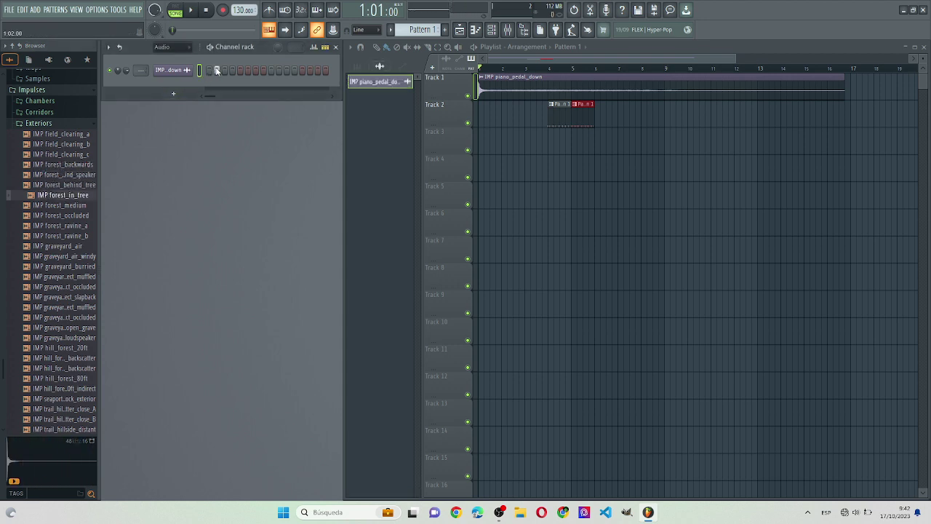
Try step hits on the IMP piano_pedal_down channel while the song plays, and look into the clip's channel settings.
{"action": "key", "text": "space"}
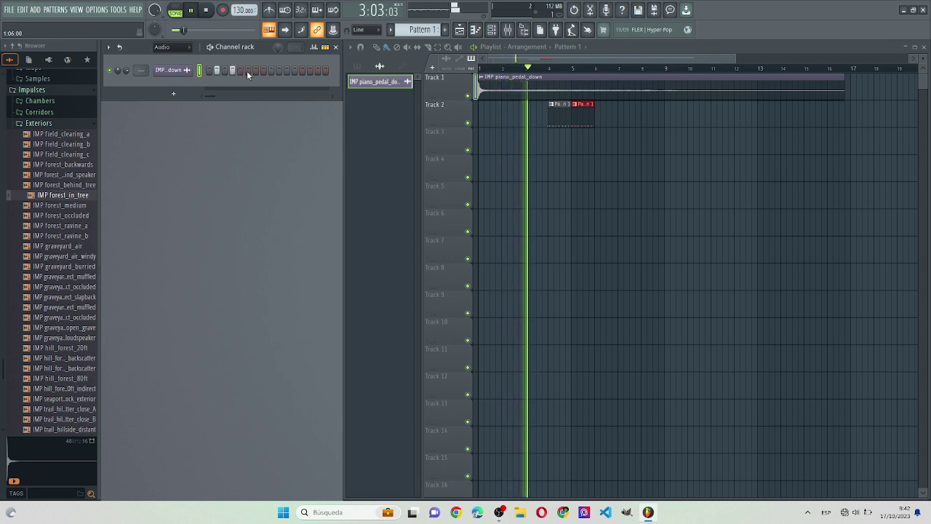
{"action": "left_click", "coordinate": [248, 72]}
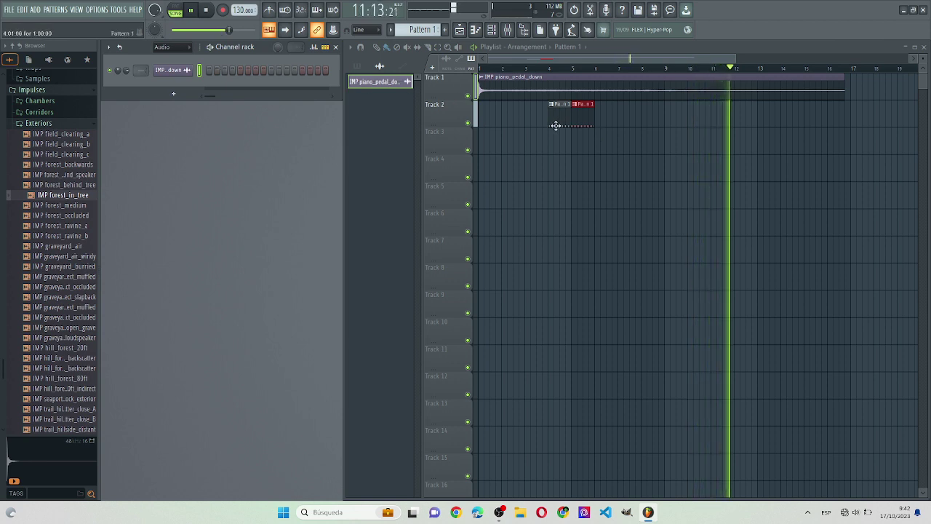
{"action": "key", "text": "space"}
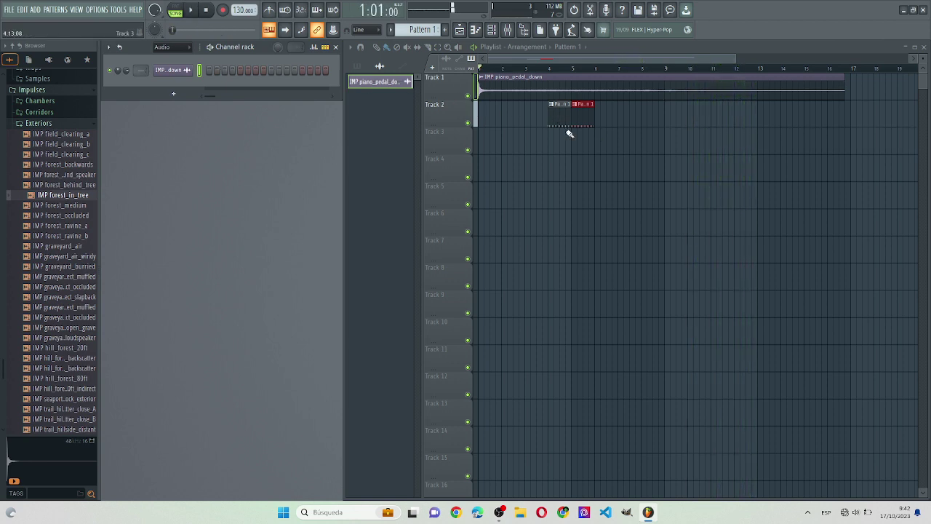
{"action": "double_click", "coordinate": [448, 85]}
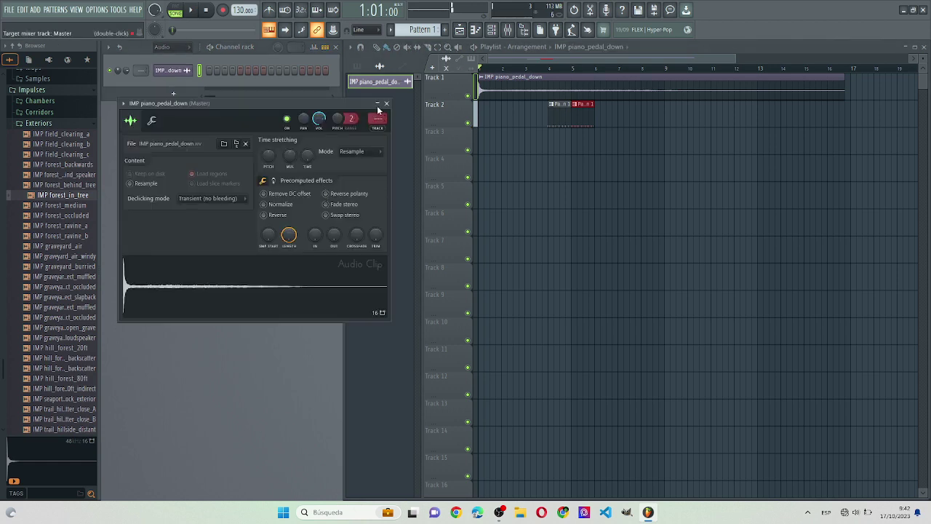
{"action": "left_click", "coordinate": [386, 104]}
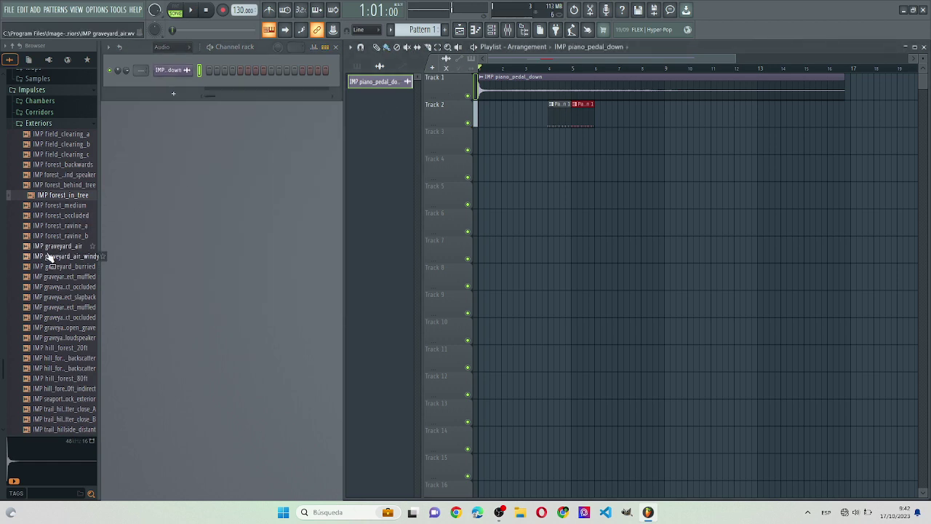
Preview IMP bee_pop, then open the Corridors impulses and preview samples between IMP hallway_outside_auditorium and IMP upwnstairs_hallway_front_backscatter.
{"action": "scroll", "coordinate": [42, 267], "scroll_direction": "down", "scroll_amount": 3}
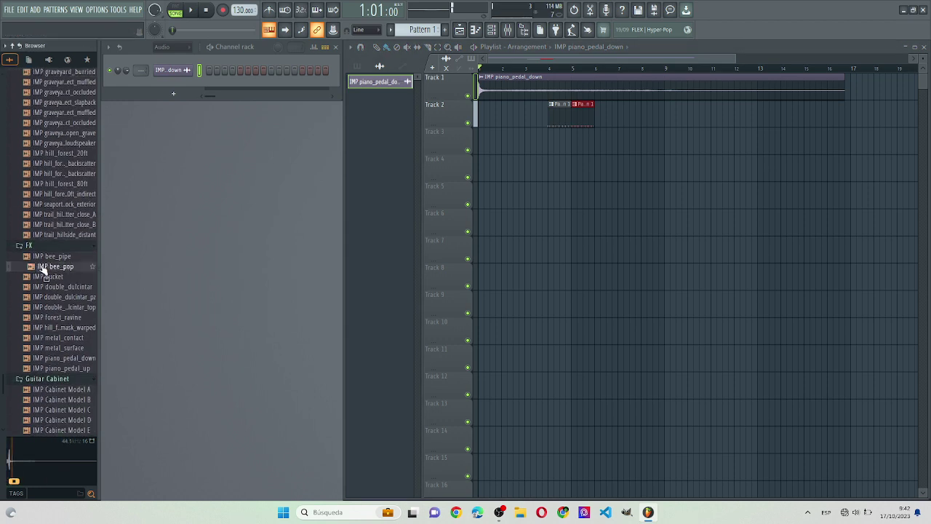
{"action": "scroll", "coordinate": [41, 269], "scroll_direction": "up", "scroll_amount": 6}
{"action": "left_click", "coordinate": [40, 301]}
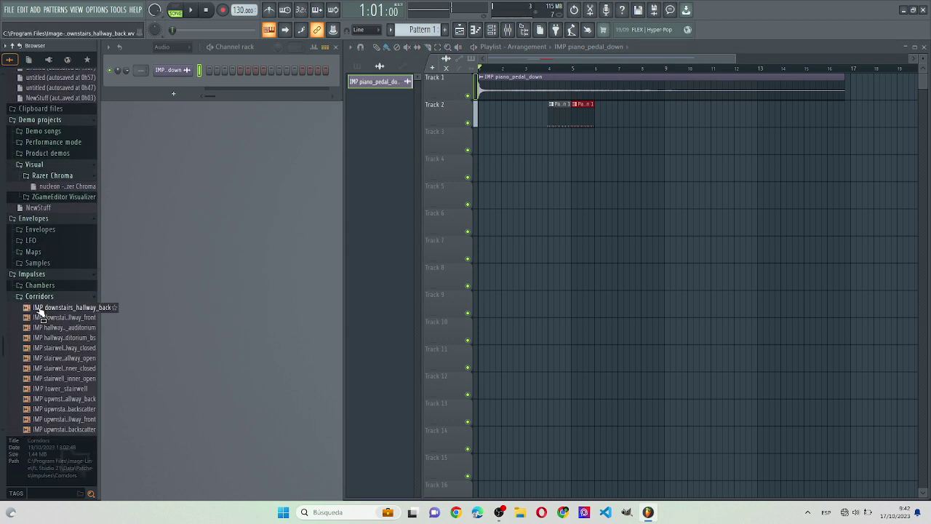
{"action": "left_click", "coordinate": [42, 349]}
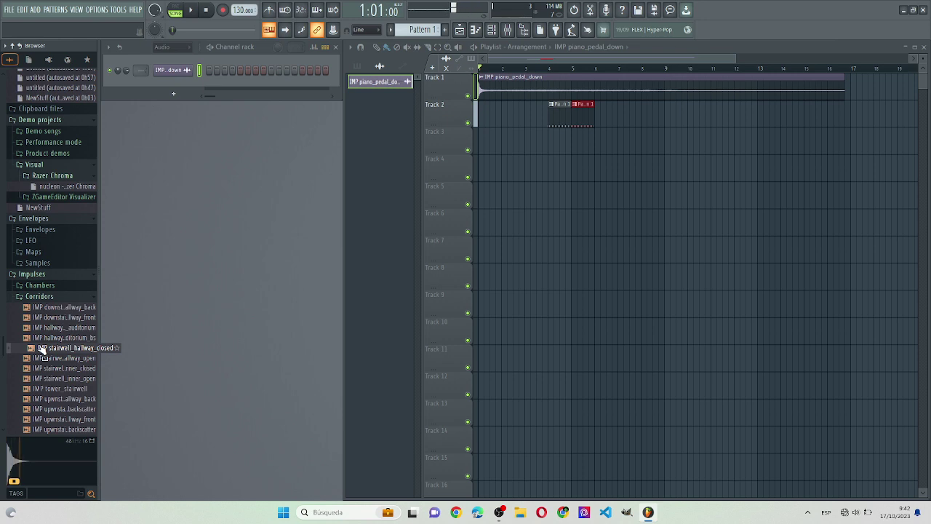
{"action": "key", "text": "Down"}
{"action": "key", "text": "Up"}
{"action": "key", "text": "Up"}
{"action": "key", "text": "Up"}
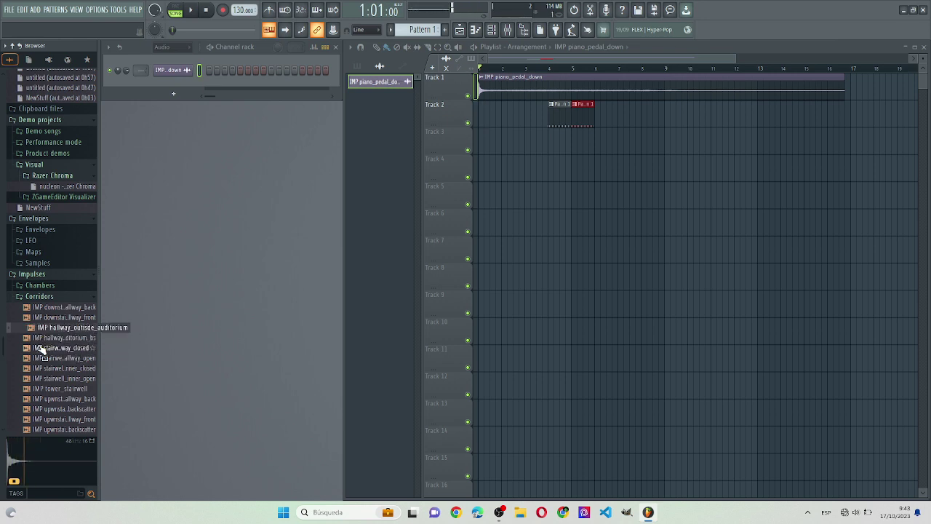
{"action": "key", "text": "Down"}
{"action": "key", "text": "Down"}
{"action": "key", "text": "Down"}
{"action": "key", "text": "Down"}
{"action": "key", "text": "Down"}
{"action": "key", "text": "Down"}
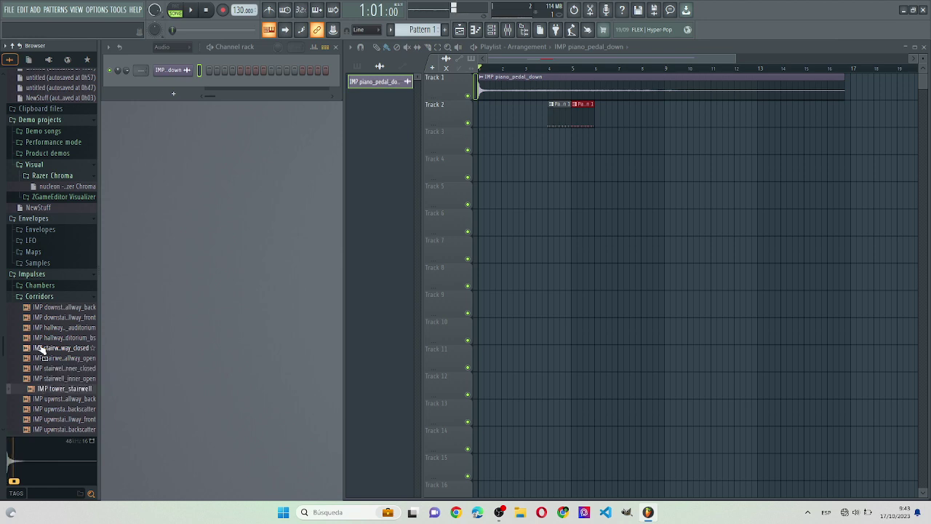
{"action": "key", "text": "Down"}
{"action": "key", "text": "Down"}
{"action": "key", "text": "Down"}
{"action": "key", "text": "Down"}
{"action": "key", "text": "Down"}
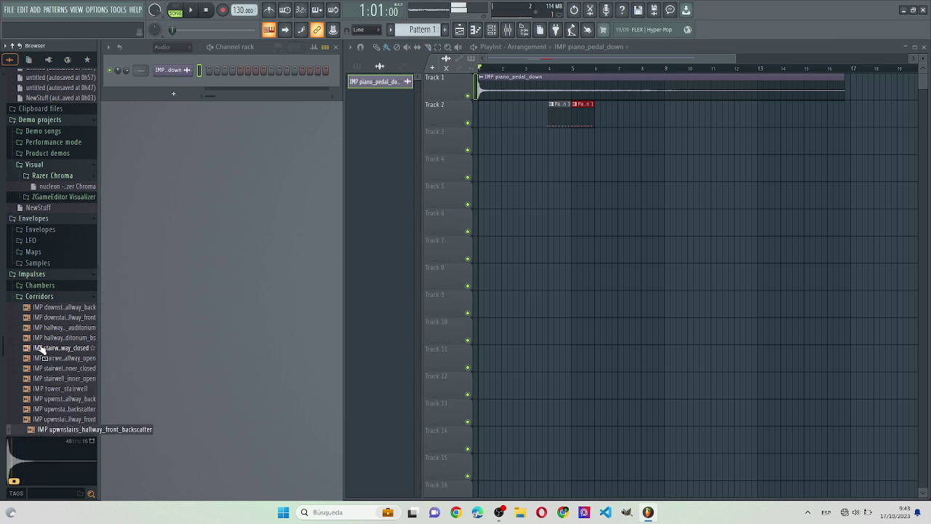
{"action": "key", "text": "Up"}
{"action": "key", "text": "Up"}
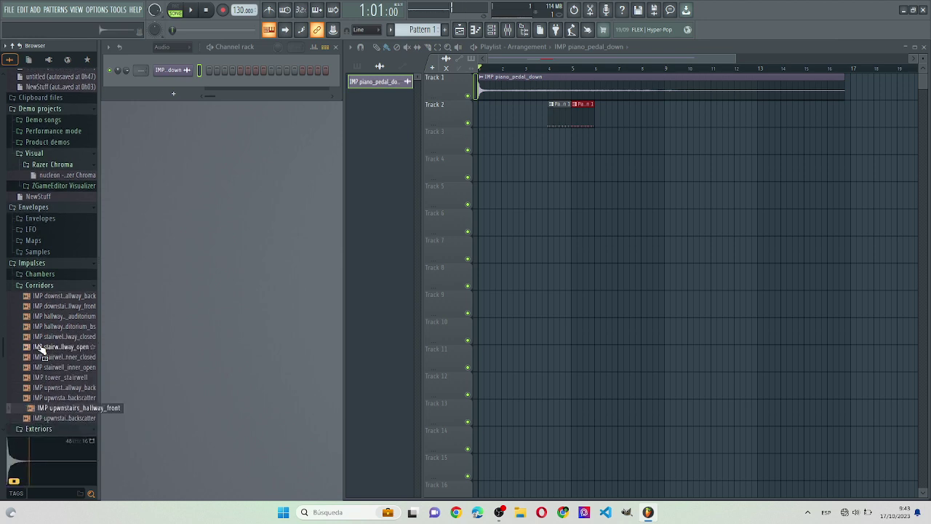
{"action": "key", "text": "Down"}
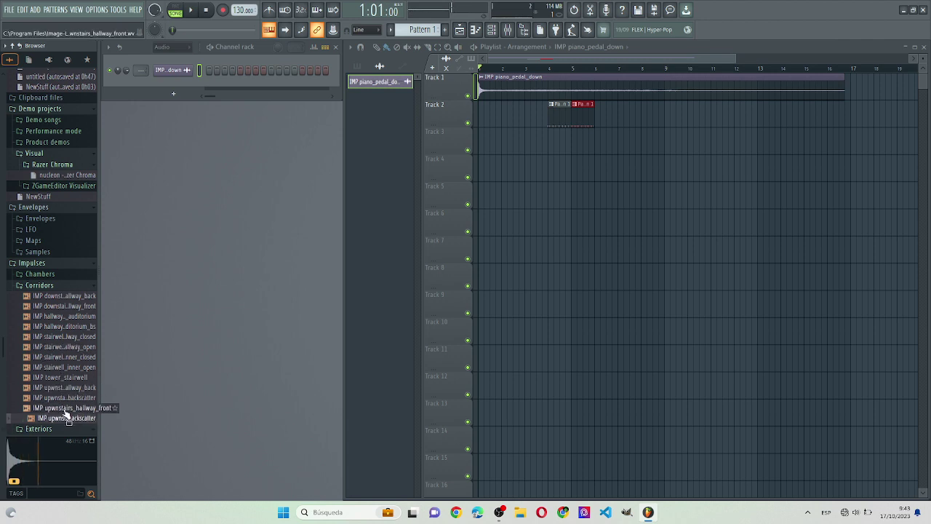
Add IMP upwnstairs_hallway_front_backscatter as a new Sampler channel below 808 HiHat in the channel rack and briefly play the song.
{"action": "left_click_drag", "start_coordinate": [64, 417], "coordinate": [185, 85]}
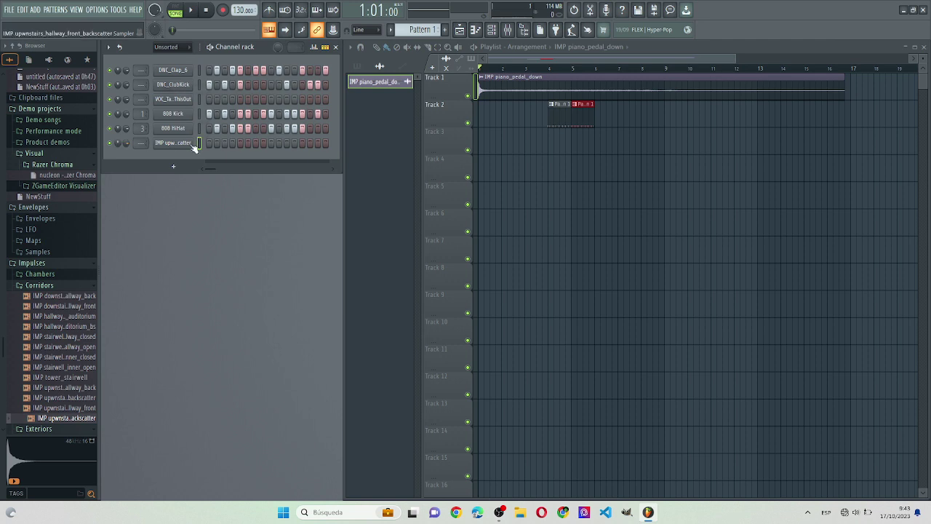
{"action": "key", "text": "space"}
{"action": "key", "text": "space"}
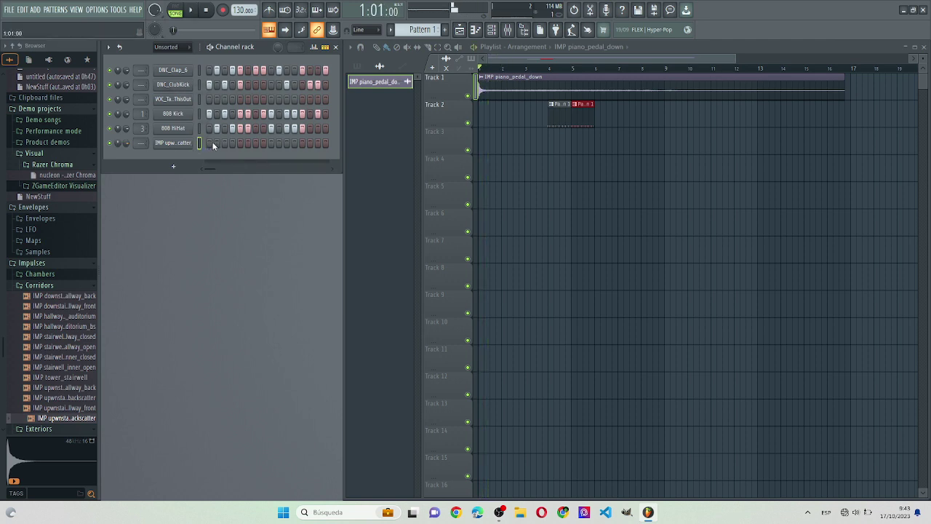
Add step hits to the new backscatter channel starting on step 2, and play the beat in song mode and pattern mode.
{"action": "left_click", "coordinate": [216, 143]}
{"action": "key", "text": "space"}
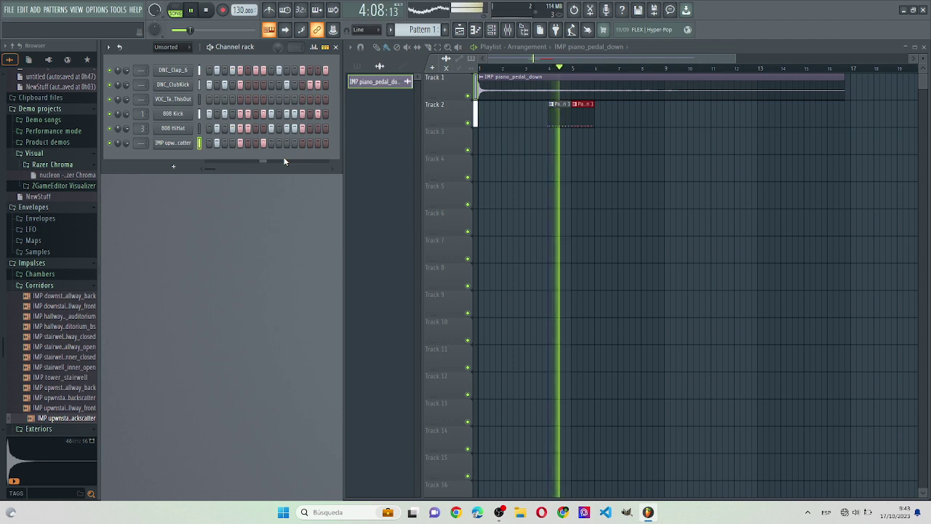
{"action": "key", "text": "space"}
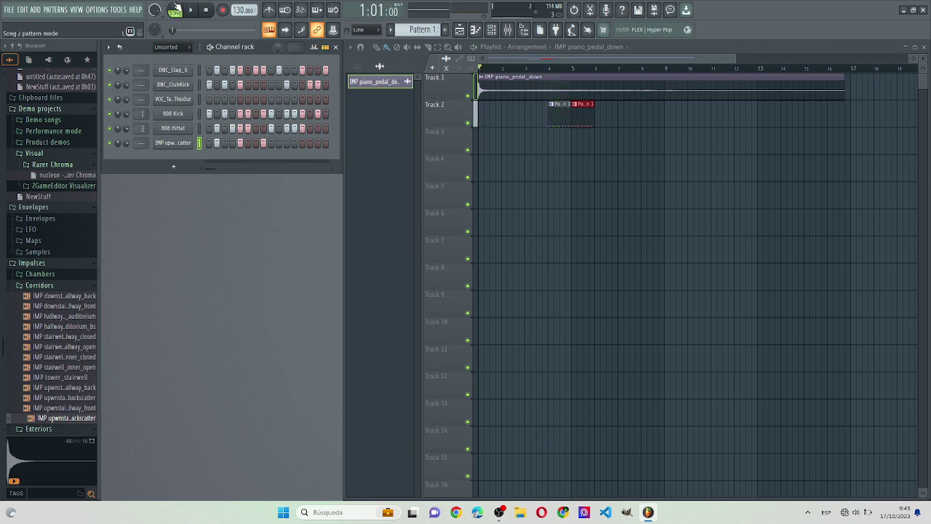
{"action": "key", "text": "space"}
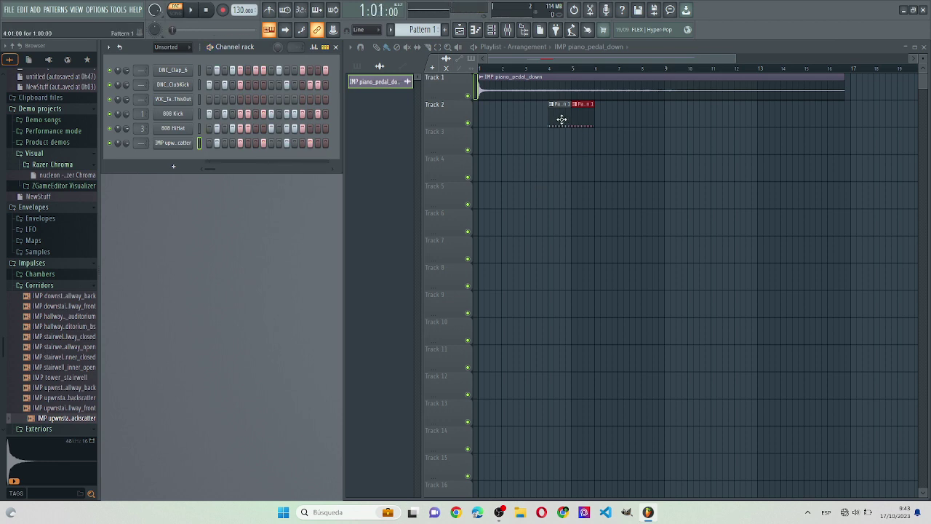
Open the Real Spaces folder in Impulses and preview samples from IMP 250 Seat Hall - Left Stage to IMP Civic Hall, returning to IMP Cave - Chamber.
{"action": "scroll", "coordinate": [51, 306], "scroll_direction": "down", "scroll_amount": 10}
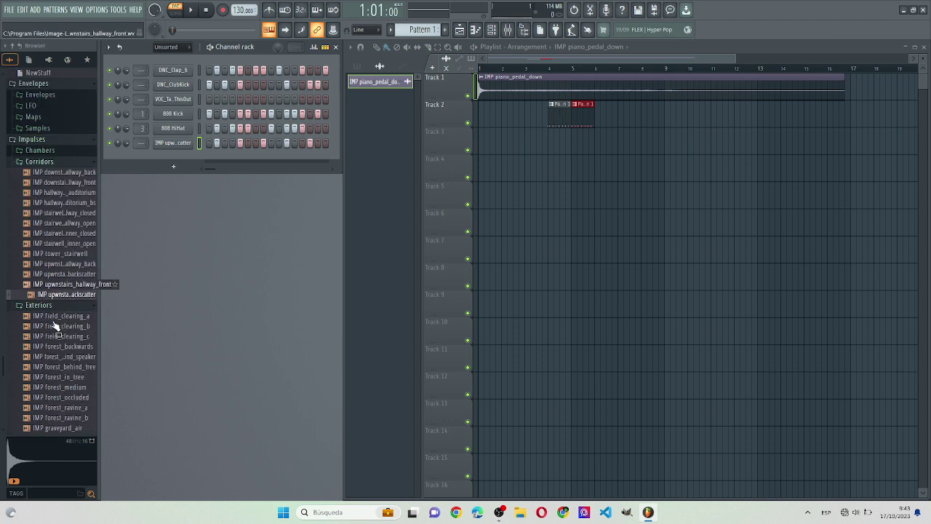
{"action": "scroll", "coordinate": [56, 326], "scroll_direction": "down", "scroll_amount": 12}
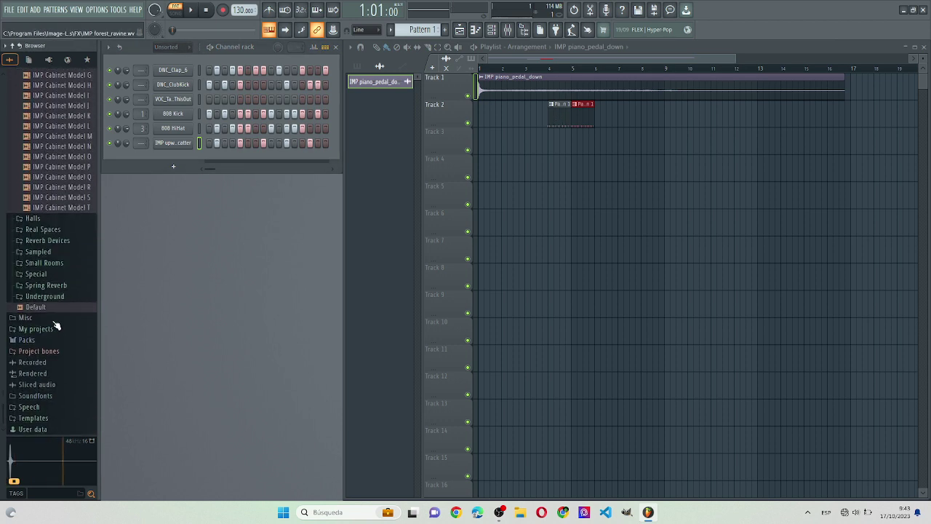
{"action": "left_click", "coordinate": [56, 230]}
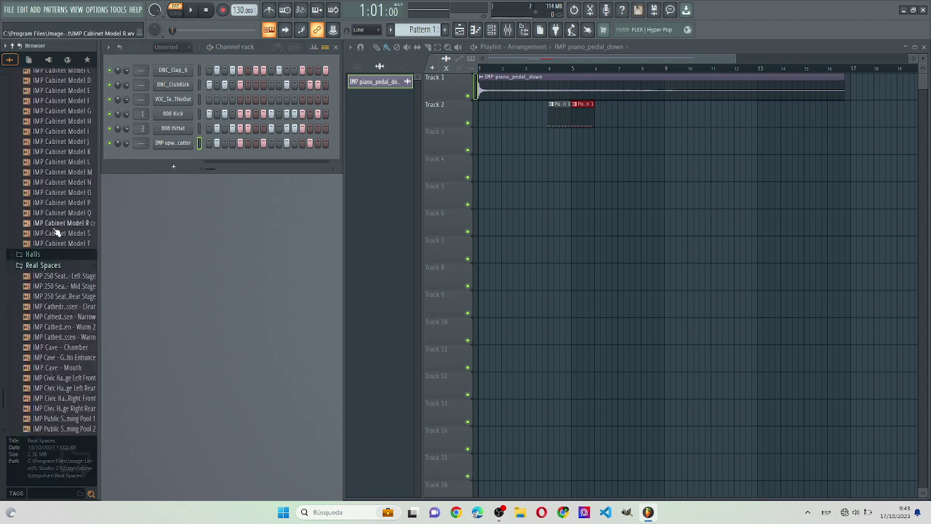
{"action": "left_click_drag", "start_coordinate": [58, 269], "coordinate": [62, 279]}
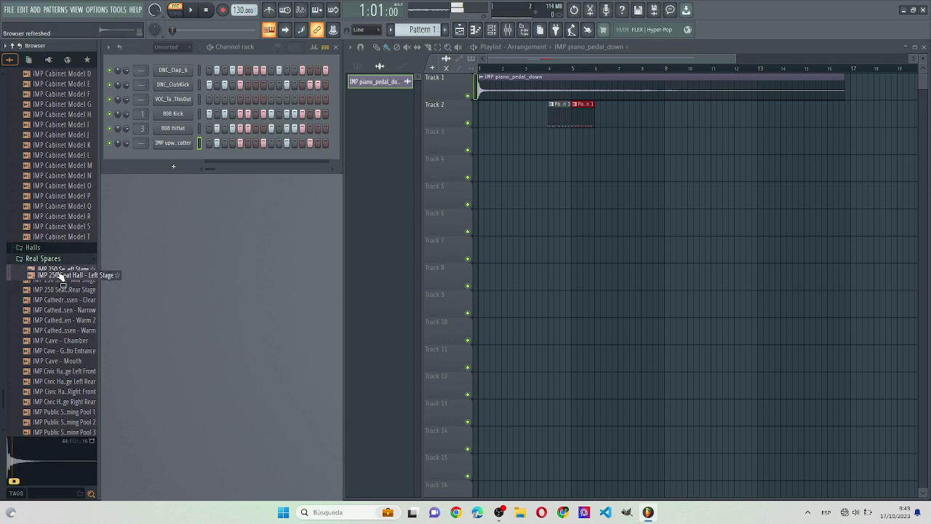
{"action": "left_click", "coordinate": [51, 314]}
{"action": "key", "text": "Down"}
{"action": "key", "text": "Down"}
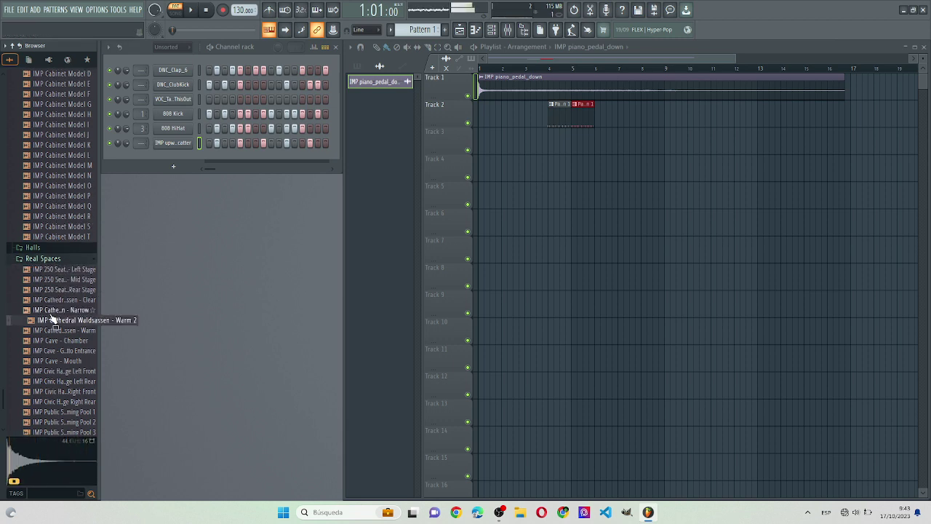
{"action": "key", "text": "Down"}
{"action": "key", "text": "Down"}
{"action": "key", "text": "Down"}
{"action": "key", "text": "Down"}
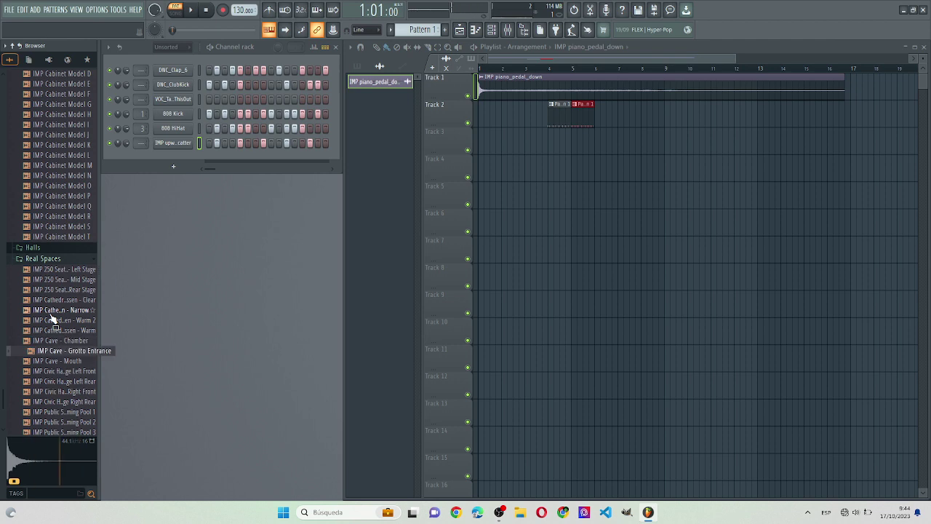
{"action": "key", "text": "Down"}
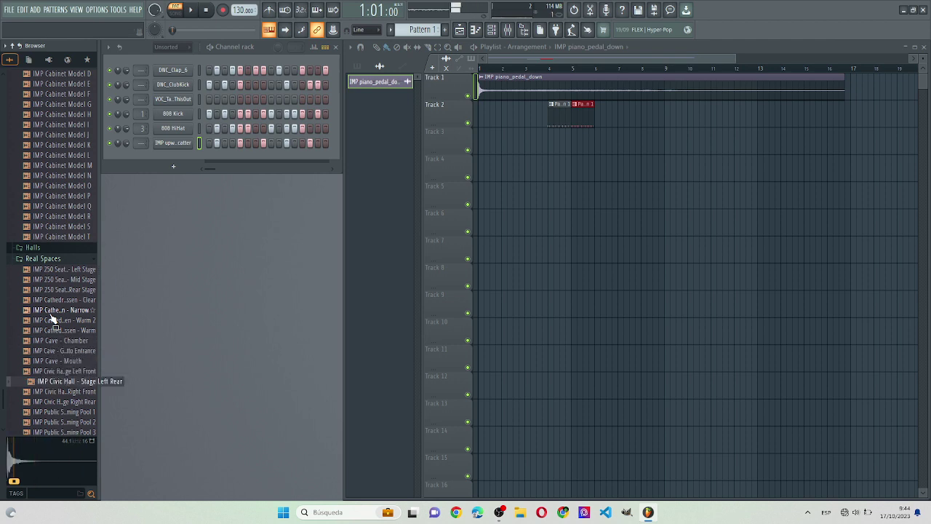
{"action": "key", "text": "Up"}
{"action": "key", "text": "Up"}
{"action": "key", "text": "Up"}
{"action": "key", "text": "Up"}
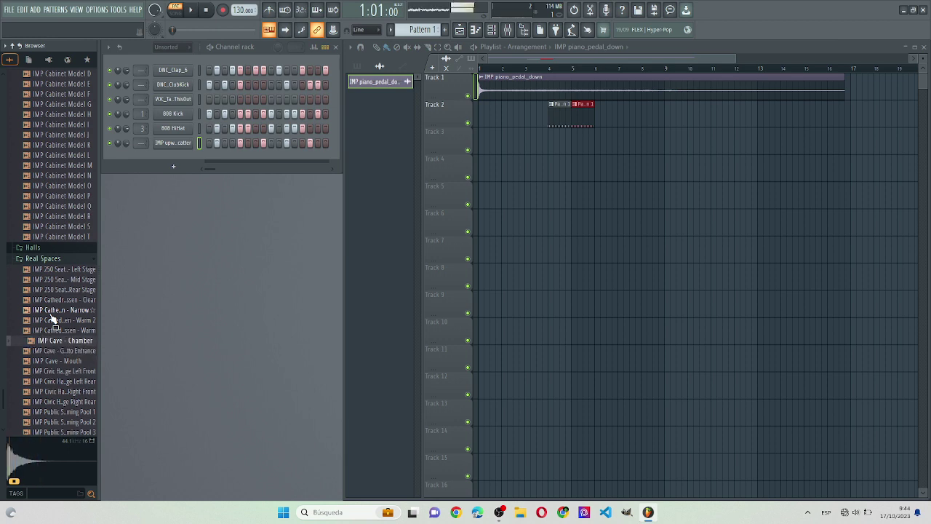
Preview the Real Spaces impulses from IMP Cave - Chamber onward, returning to IMP Public Swimming Pool 1.
{"action": "key", "text": "Down"}
{"action": "key", "text": "Down"}
{"action": "key", "text": "Down"}
{"action": "key", "text": "Down"}
{"action": "key", "text": "Down"}
{"action": "key", "text": "Down"}
{"action": "key", "text": "Down"}
{"action": "key", "text": "Down"}
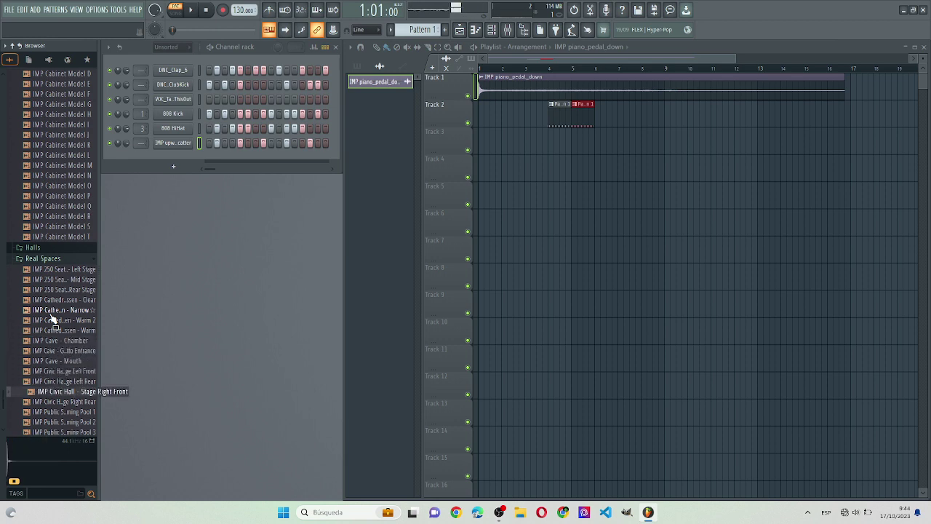
{"action": "key", "text": "Down"}
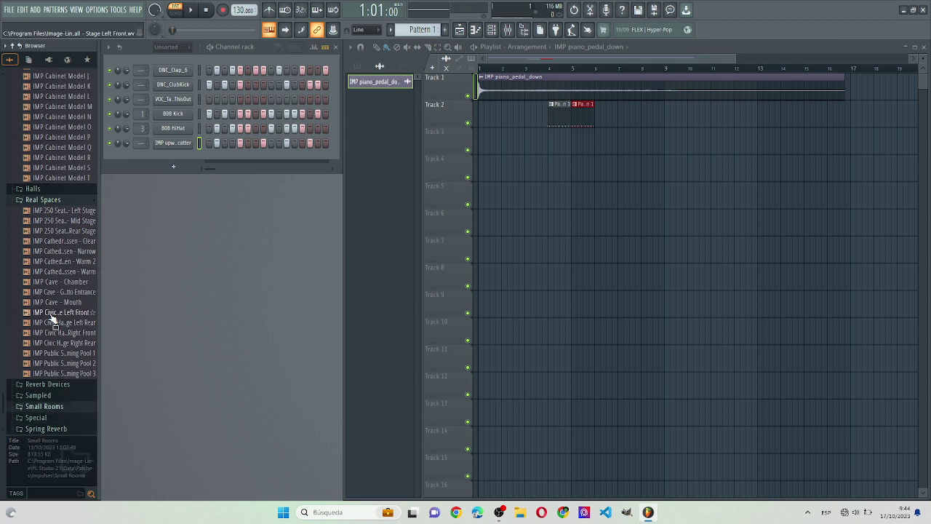
{"action": "key", "text": "Up"}
{"action": "key", "text": "Up"}
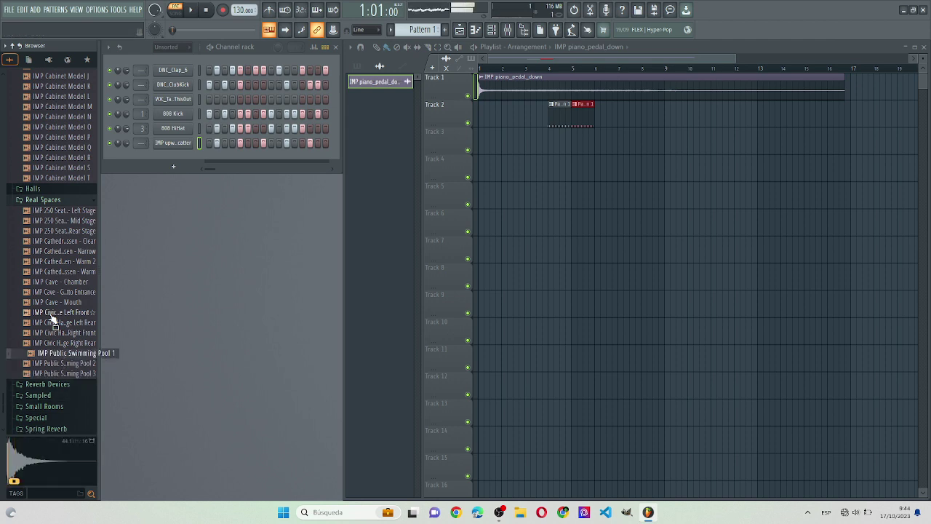
{"action": "key", "text": "Up"}
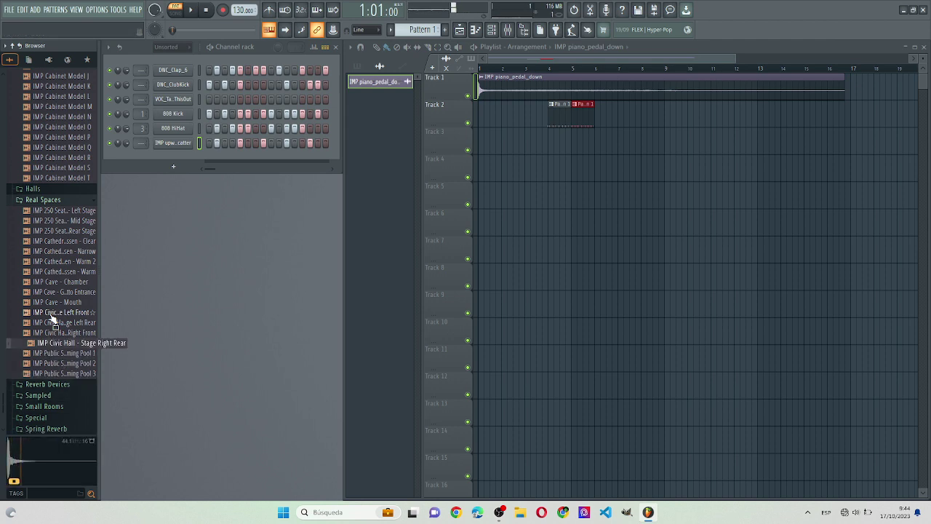
{"action": "key", "text": "Down"}
{"action": "key", "text": "Up"}
{"action": "key", "text": "Down"}
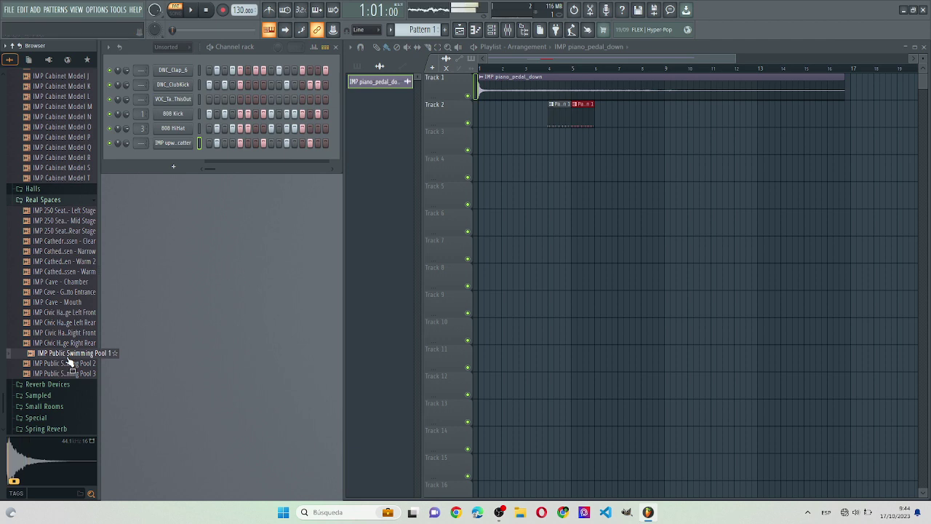
Add IMP Public Swimming Pool 1 as a new Sampler channel in the channel rack, enable its step 4, and play the pattern.
{"action": "left_click_drag", "start_coordinate": [70, 361], "coordinate": [171, 159]}
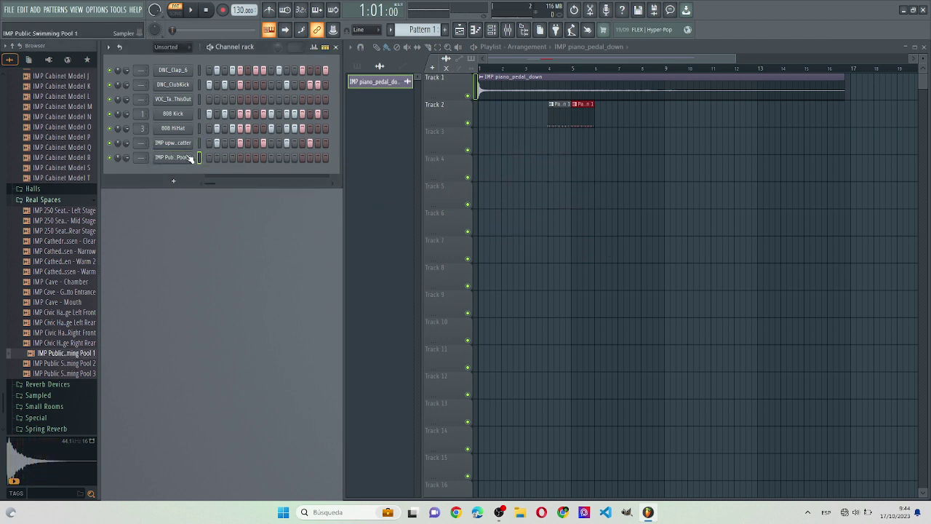
{"action": "left_click", "coordinate": [232, 158]}
{"action": "key", "text": "space"}
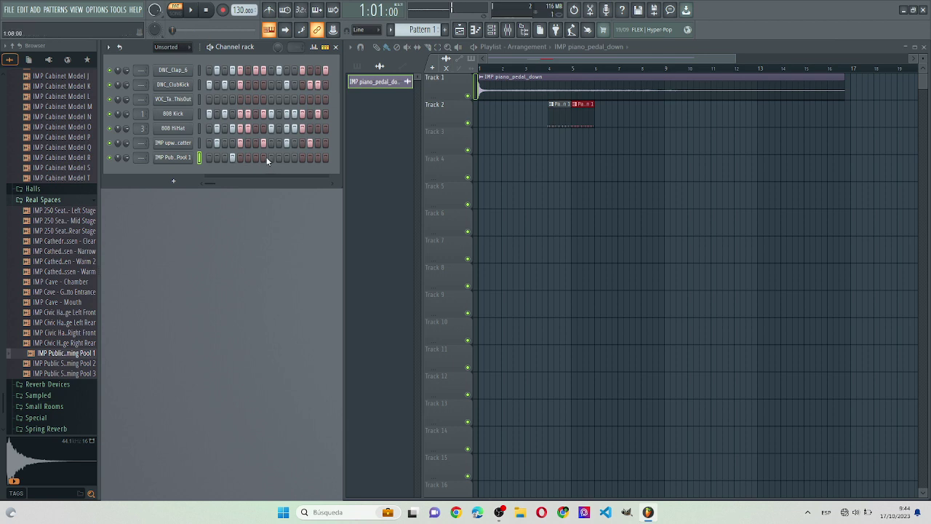
{"action": "left_click", "coordinate": [295, 158]}
{"action": "key", "text": "space"}
{"action": "key", "text": "space"}
Delete the second Pattern 1 clip on Track 2 and move the remaining clip to start at bar 2.
{"action": "right_click", "coordinate": [584, 116]}
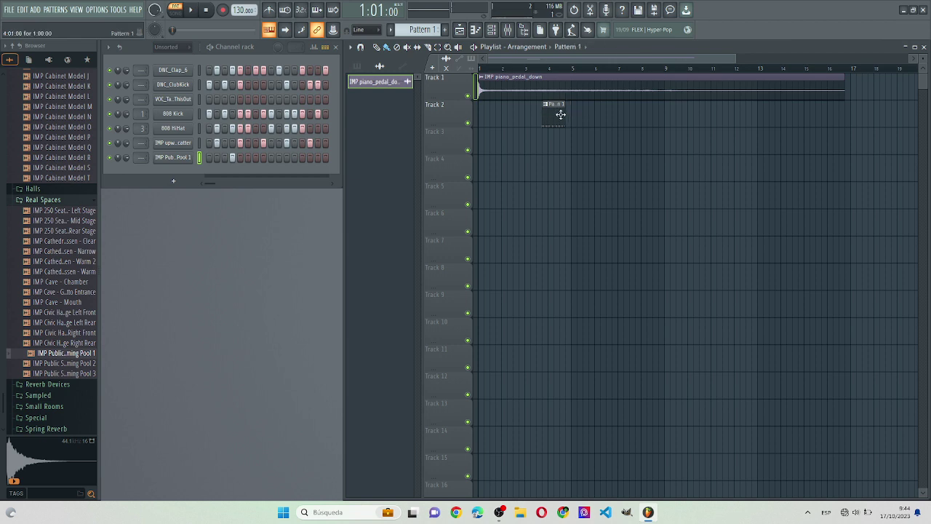
{"action": "left_click_drag", "start_coordinate": [560, 114], "coordinate": [538, 113]}
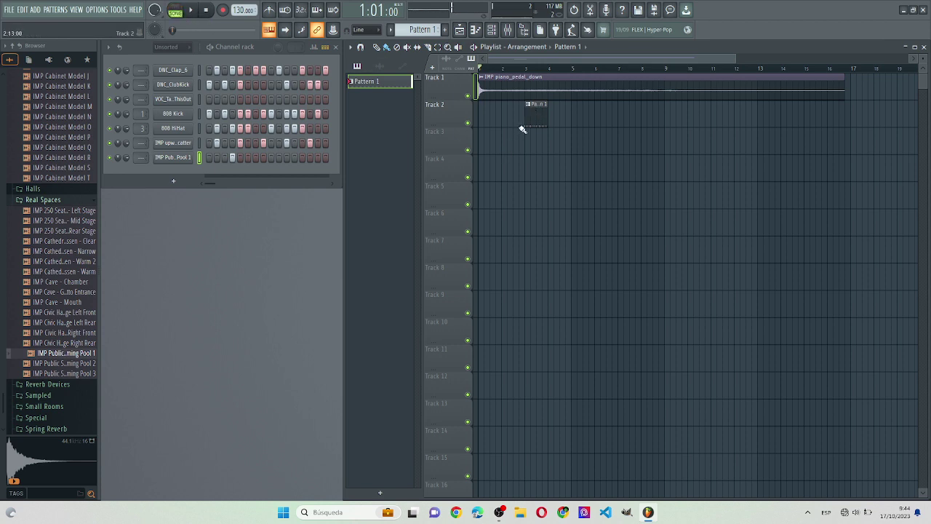
{"action": "left_click_drag", "start_coordinate": [533, 118], "coordinate": [514, 118]}
Play the song and trim the IMP piano_pedal_down clip on Track 1 to end at bar 2.
{"action": "key", "text": "space"}
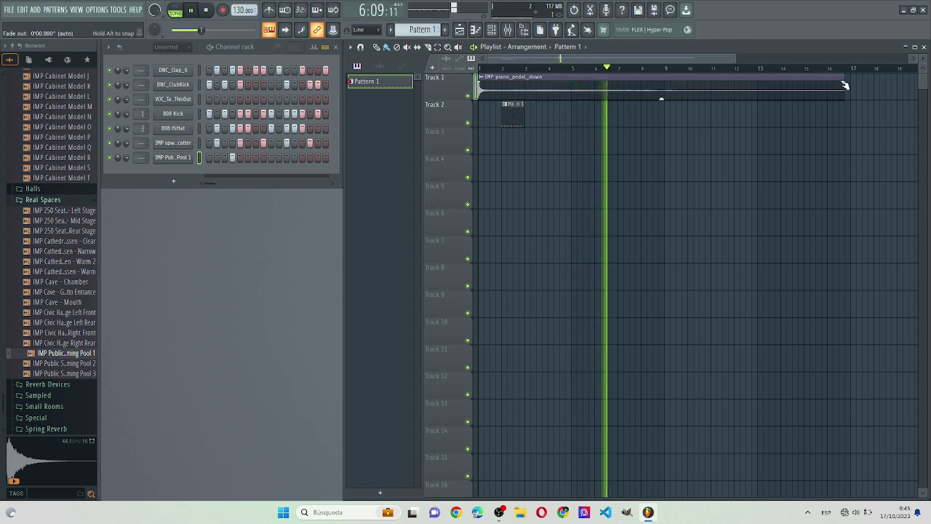
{"action": "left_click_drag", "start_coordinate": [846, 85], "coordinate": [502, 91]}
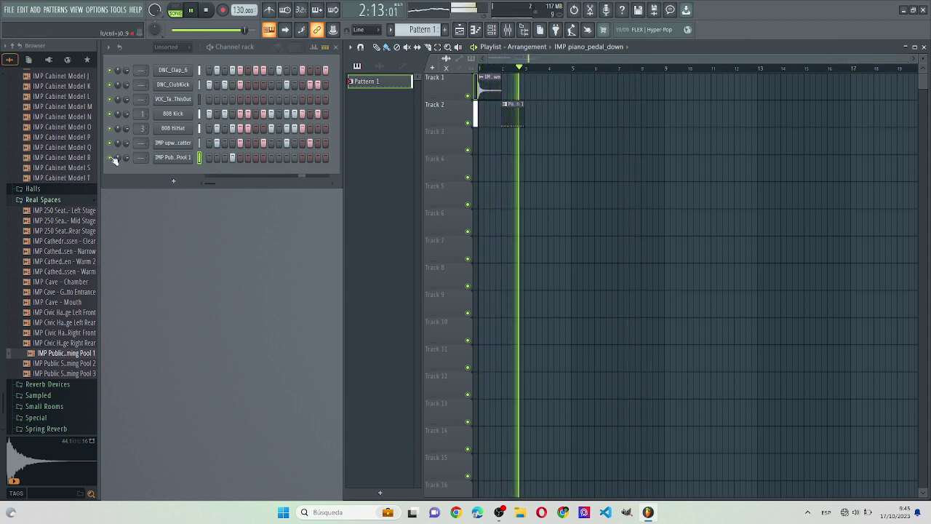
Open the IMP Public Swimming Pool 1 channel settings, set the sample length to 10%, and play the song briefly.
{"action": "left_click", "coordinate": [181, 157]}
{"action": "key", "text": "space"}
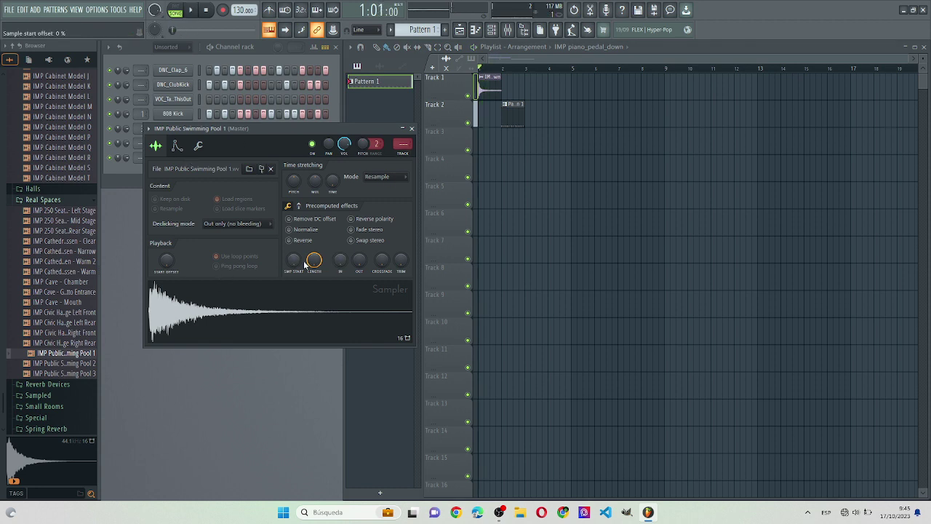
{"action": "left_click_drag", "start_coordinate": [314, 259], "coordinate": [314, 320]}
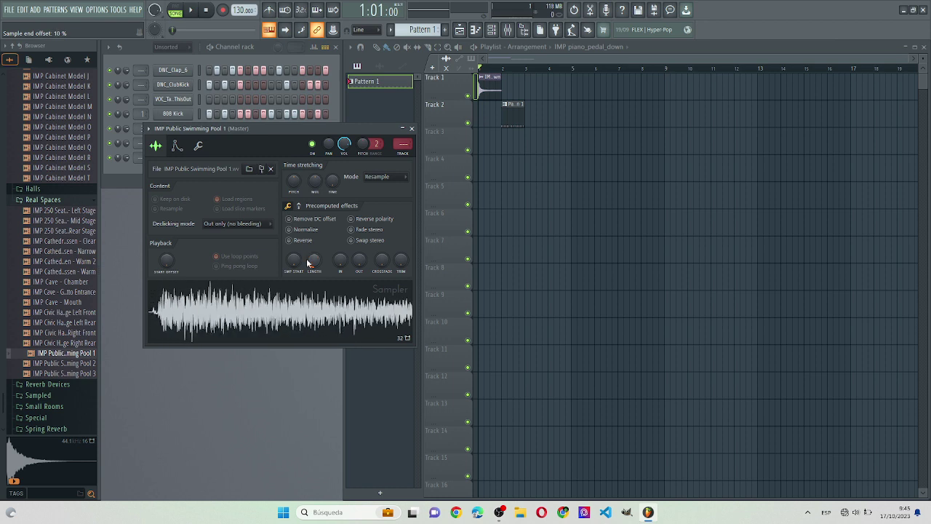
{"action": "key", "text": "space"}
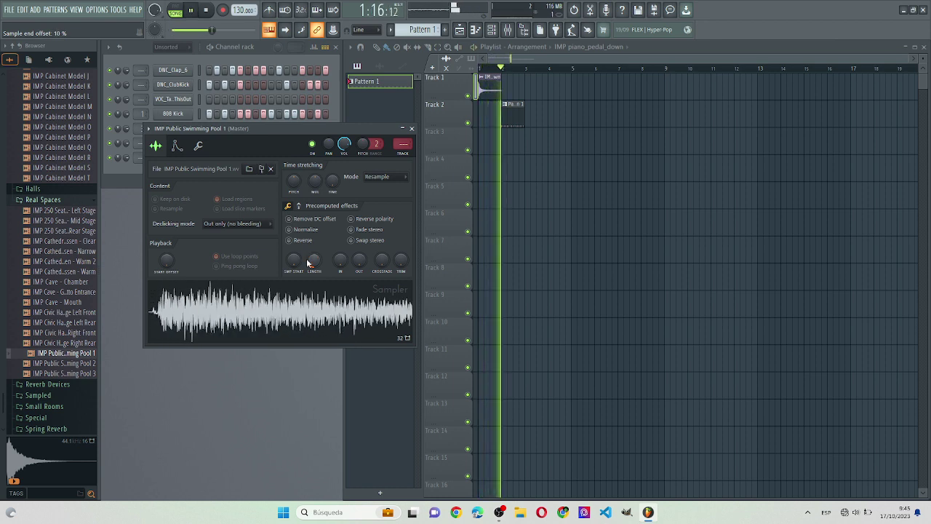
{"action": "key", "text": "space"}
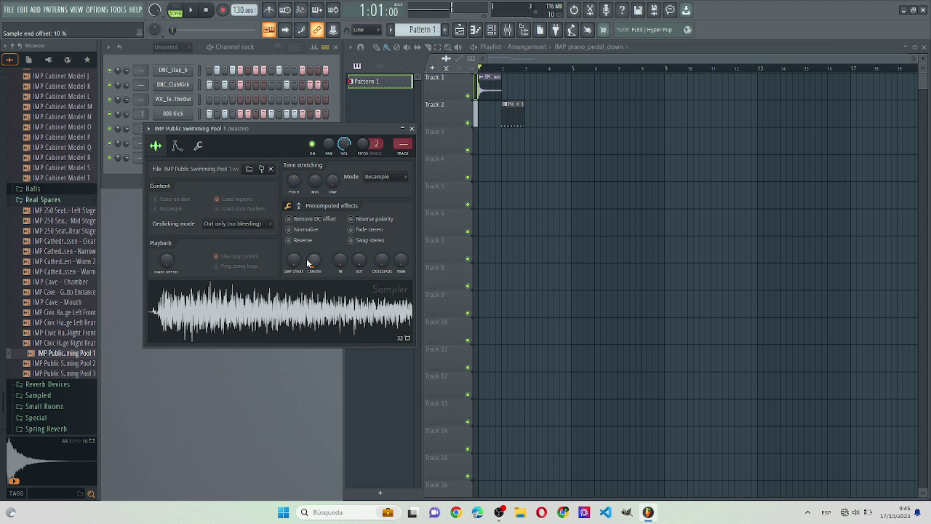
Apply a quick fade-in and a 21% quick fade-out to the swimming pool sample while auditioning it in the song.
{"action": "left_click_drag", "start_coordinate": [359, 260], "coordinate": [342, 241]}
{"action": "key", "text": "space"}
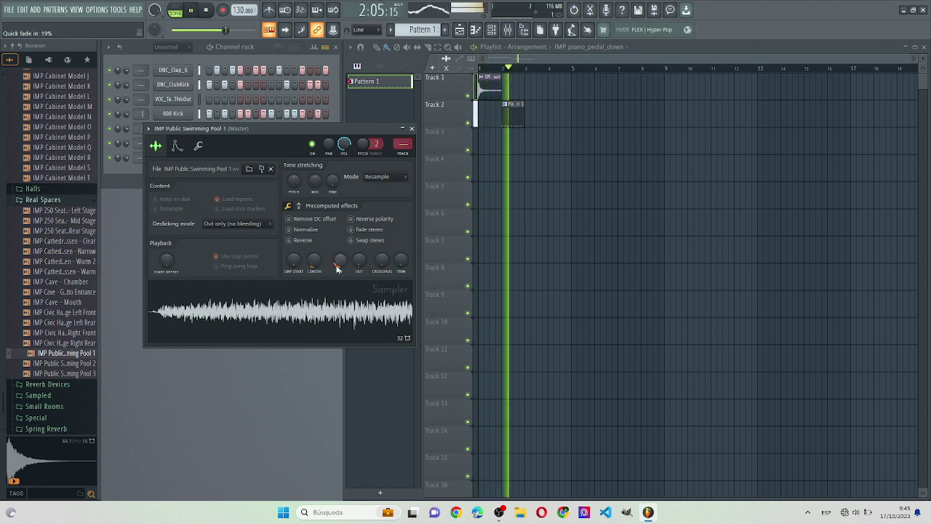
{"action": "left_click_drag", "start_coordinate": [337, 269], "coordinate": [359, 267]}
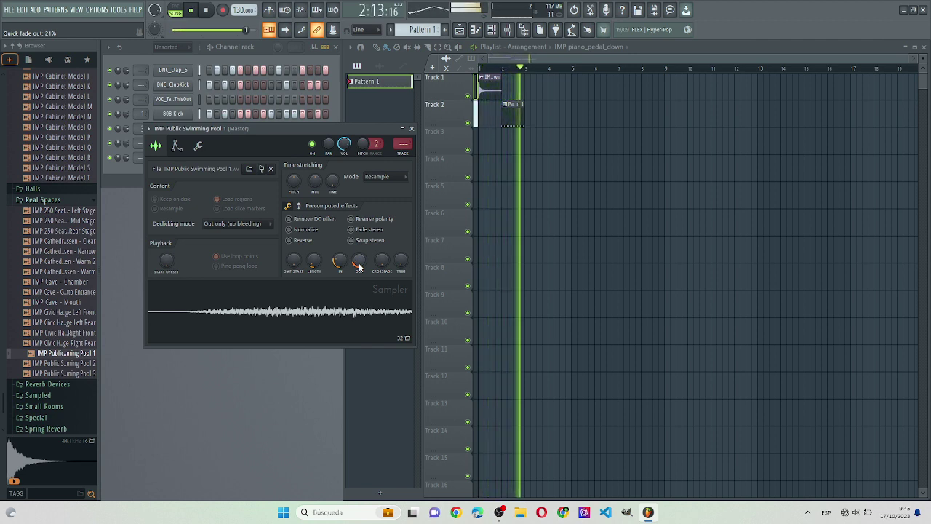
{"action": "key", "text": "space"}
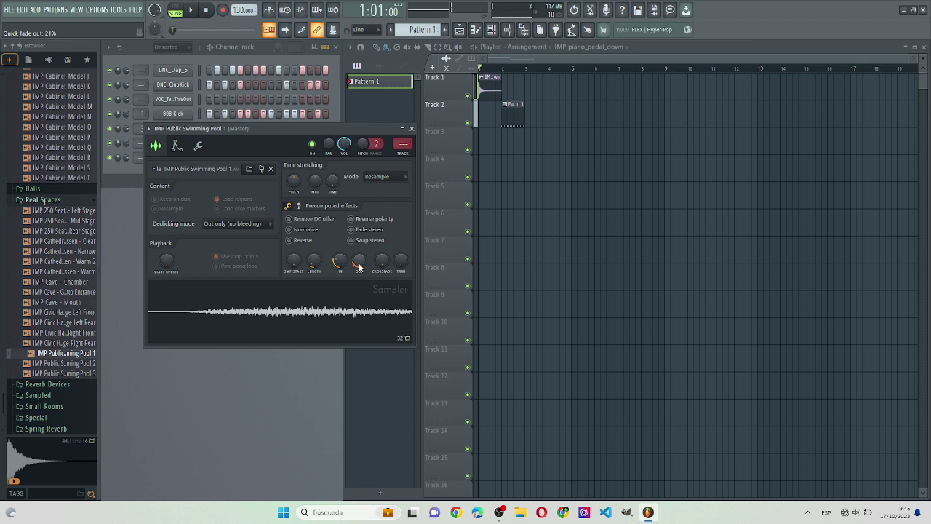
Close the sampler settings, enable steps 8 and 12 on the IMP Public Swimming Pool 1 channel, and play the beat in pattern mode.
{"action": "left_click", "coordinate": [412, 128]}
{"action": "left_click", "coordinate": [262, 157]}
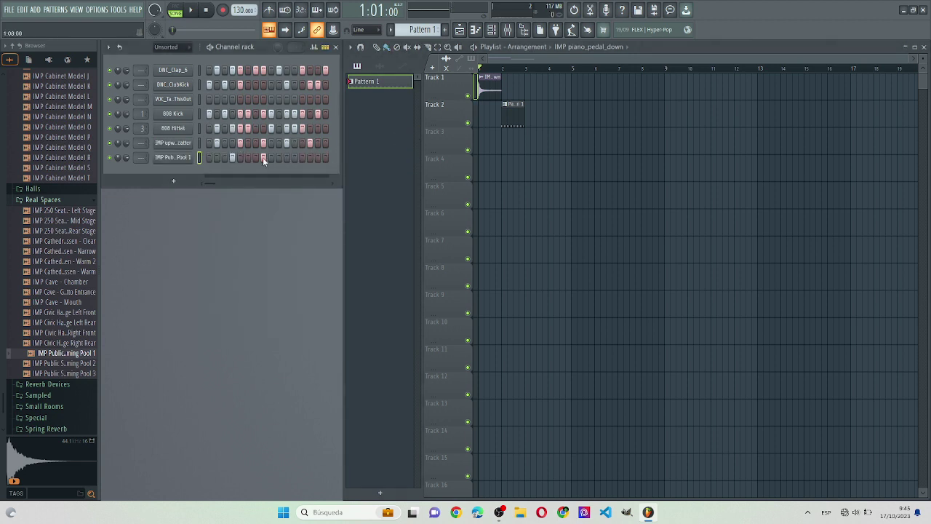
{"action": "left_click", "coordinate": [293, 158]}
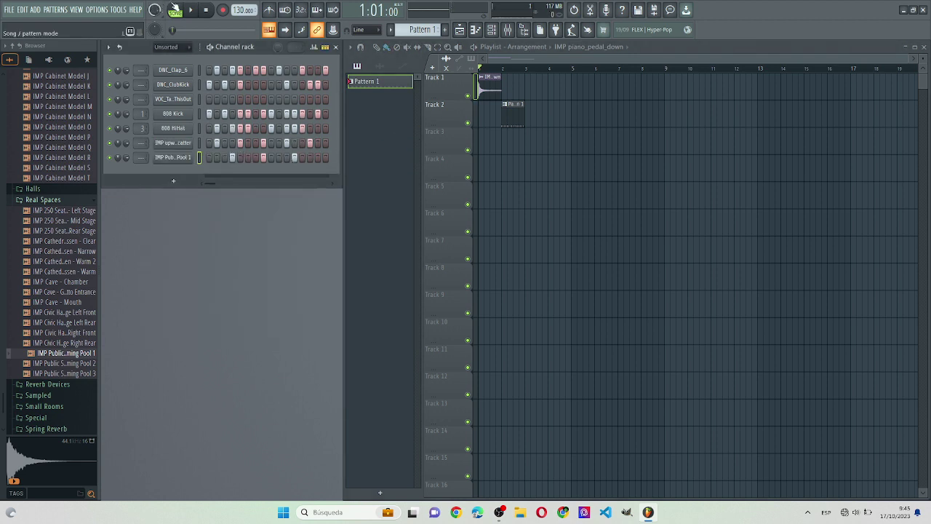
{"action": "key", "text": "space"}
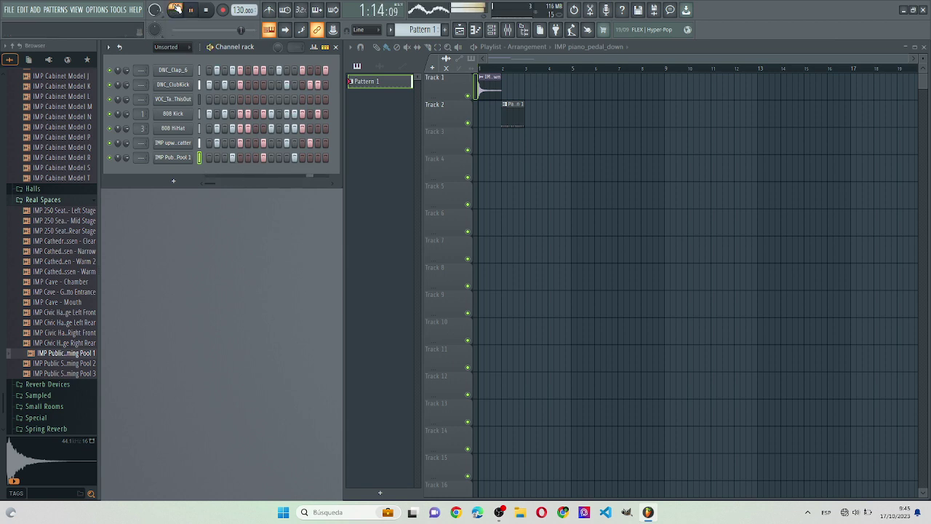
{"action": "key", "text": "space"}
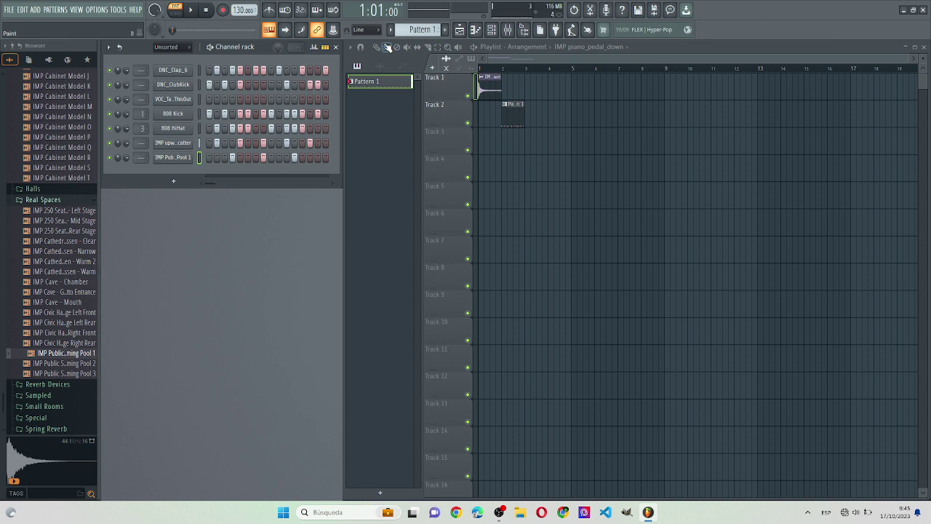
Delete the IMP piano_pedal_down clip from Track 1 and move the Pattern 1 clip to the start of Track 1.
{"action": "left_click", "coordinate": [494, 93]}
{"action": "right_click", "coordinate": [495, 94]}
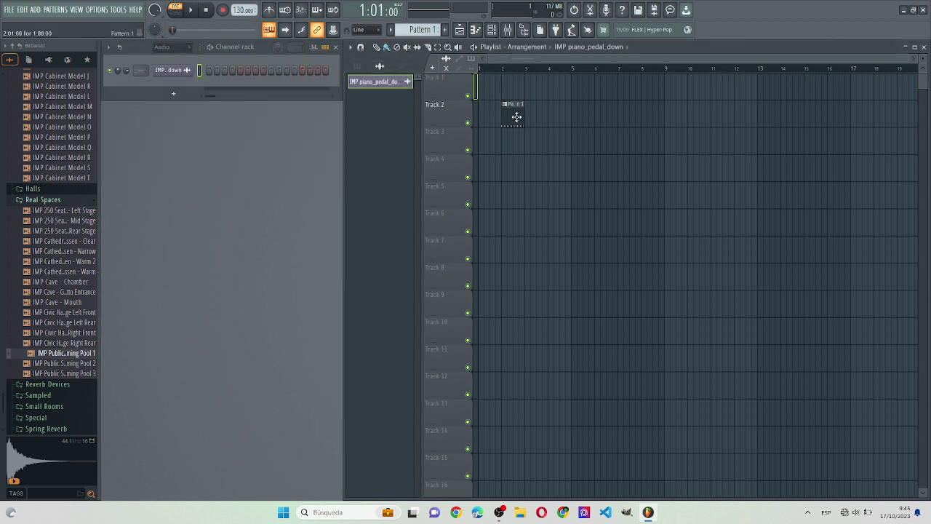
{"action": "left_click_drag", "start_coordinate": [513, 115], "coordinate": [491, 86]}
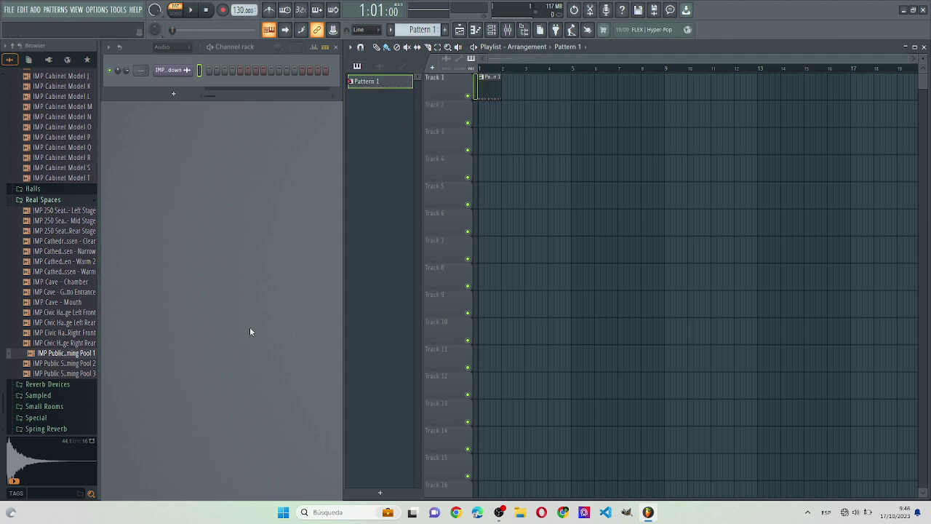
{"action": "left_click", "coordinate": [501, 513]}
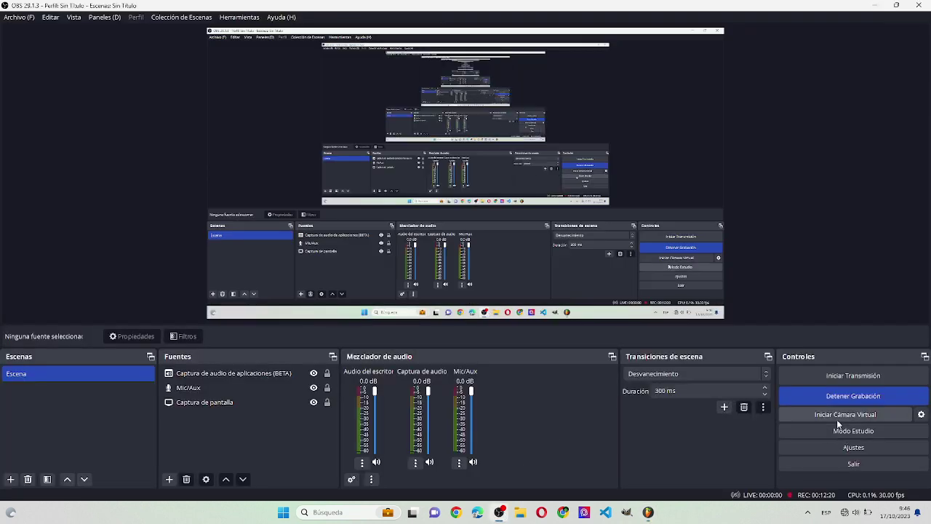